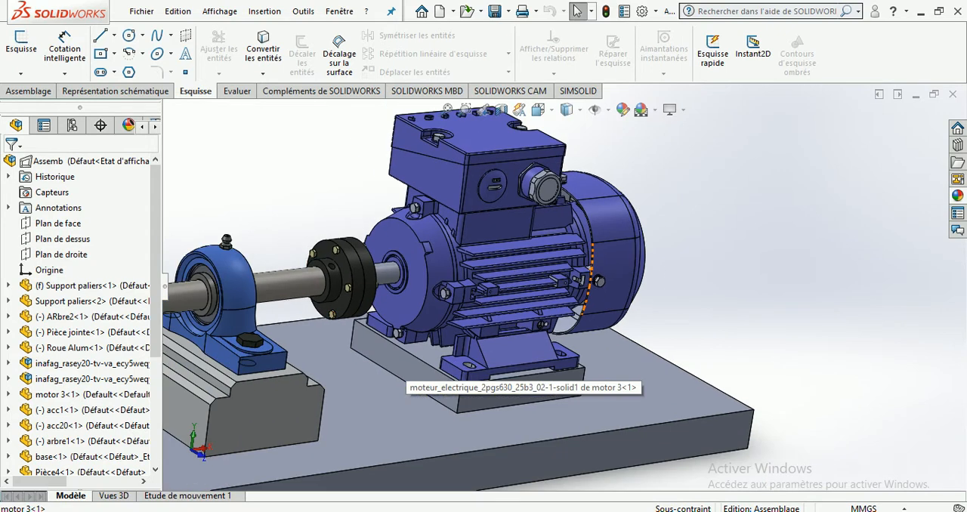
Examine the motor, shaft coupling and whole test-bench assembly from several angles, and show its motion study Etude de mouvement 1
left_click_drag(454, 236, 469, 332)
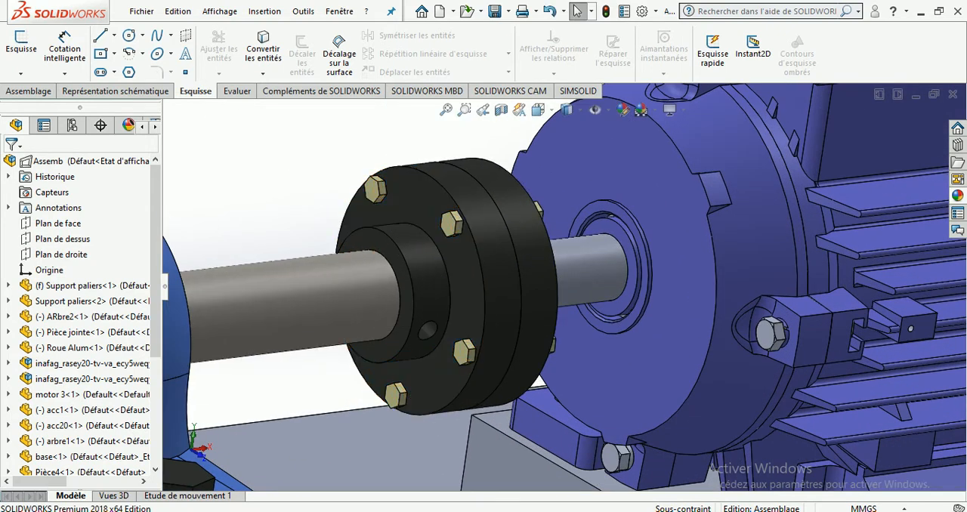
key("f")
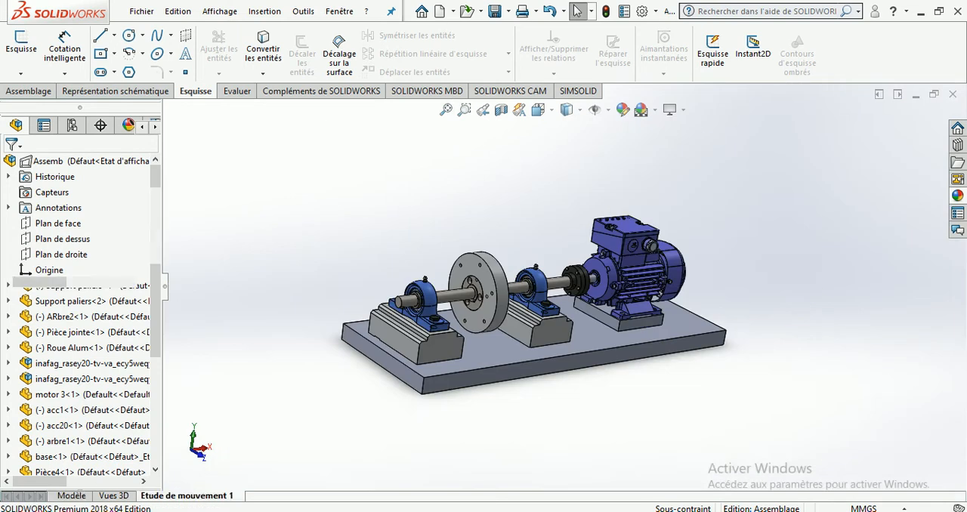
left_click(187, 496)
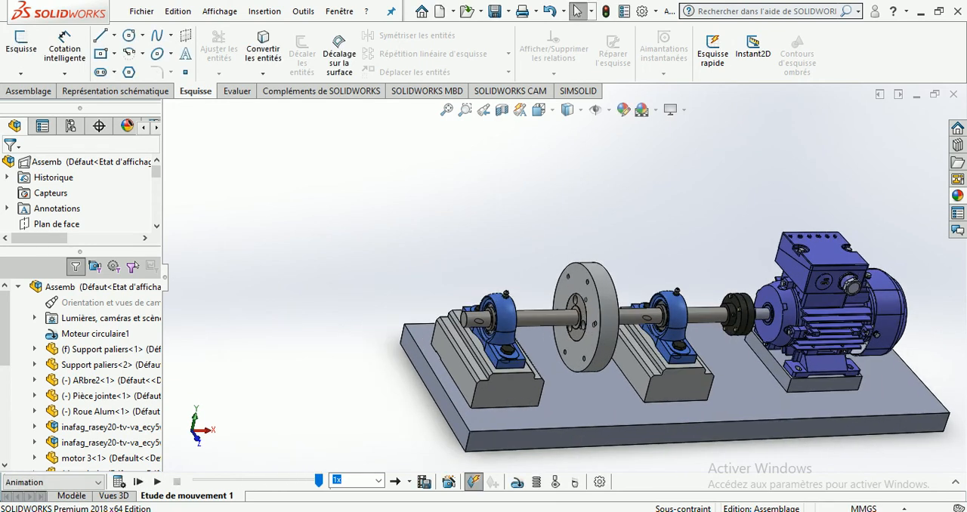
scroll(735, 314, "up", 2)
scroll(735, 314, "down", 4)
middle_click_drag(734, 313, 653, 264)
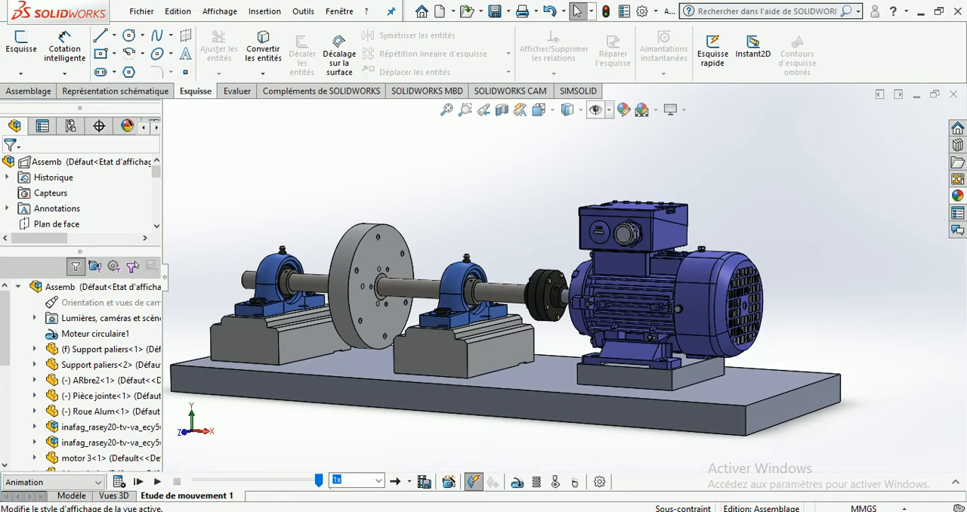
scroll(439, 348, "up", 1)
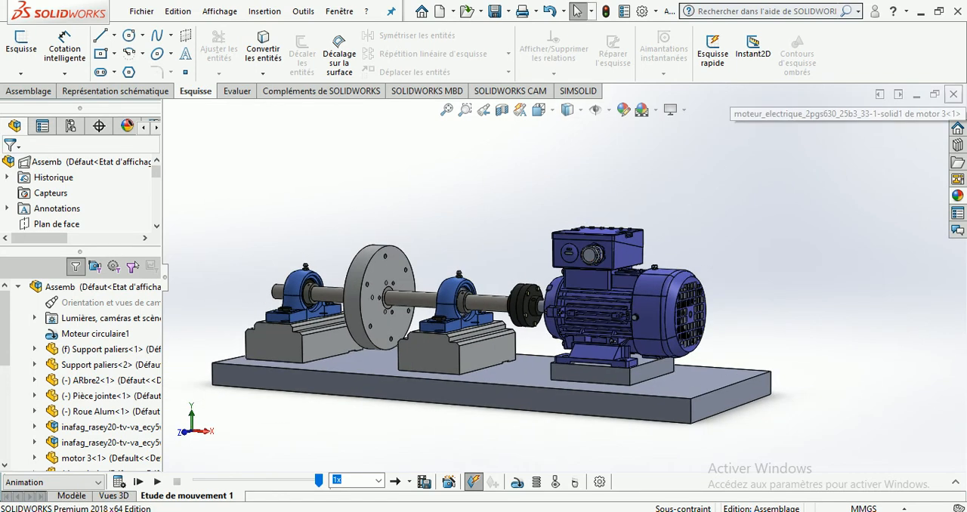
Close the test-bench assembly document
left_click(953, 94)
left_click(414, 270)
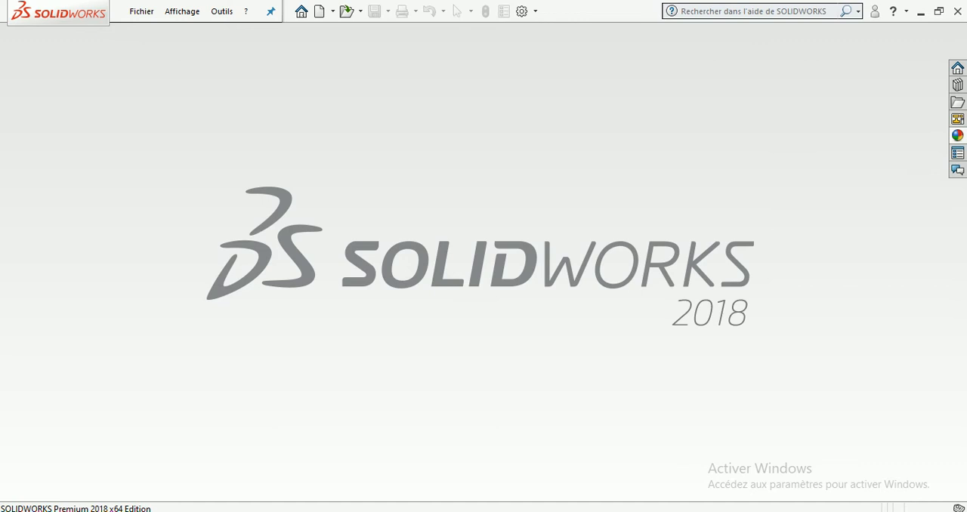
left_click(141, 11)
mouse_move(183, 12)
mouse_move(142, 11)
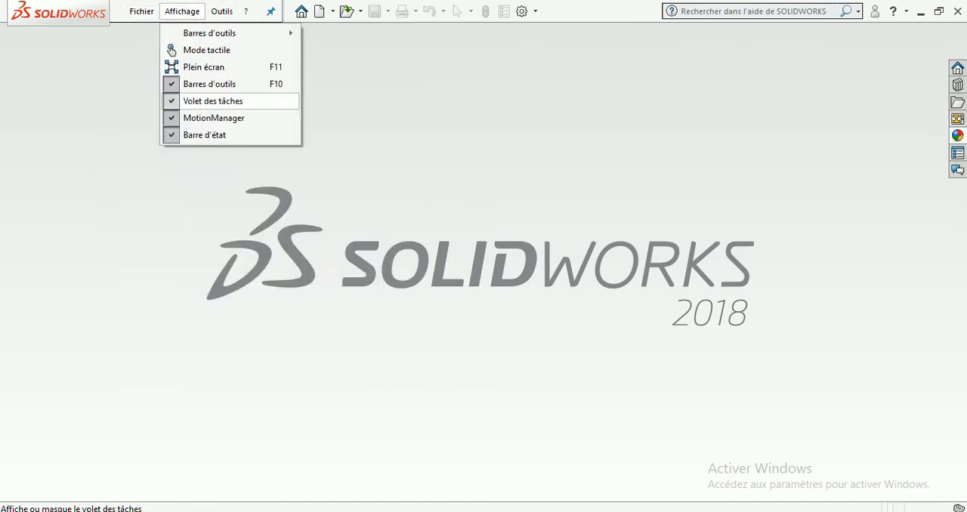
key("Escape")
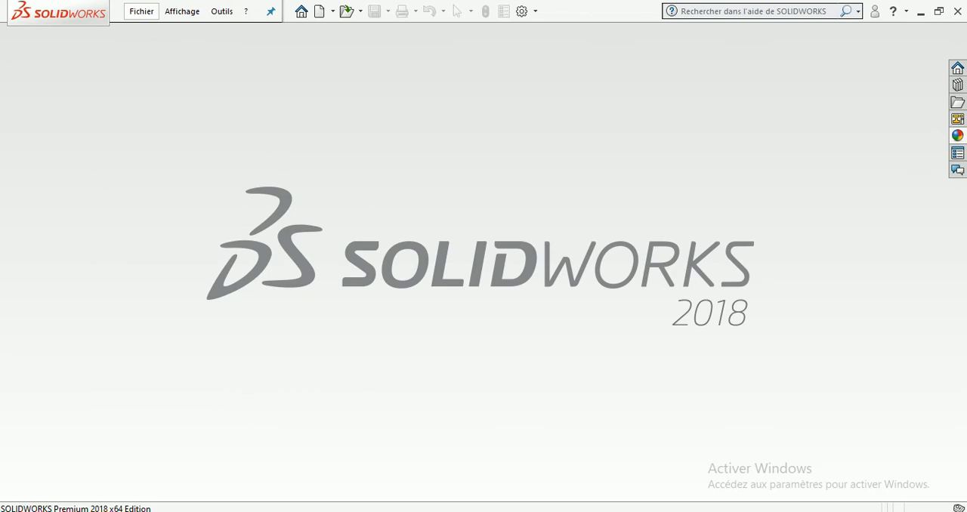
left_click(142, 12)
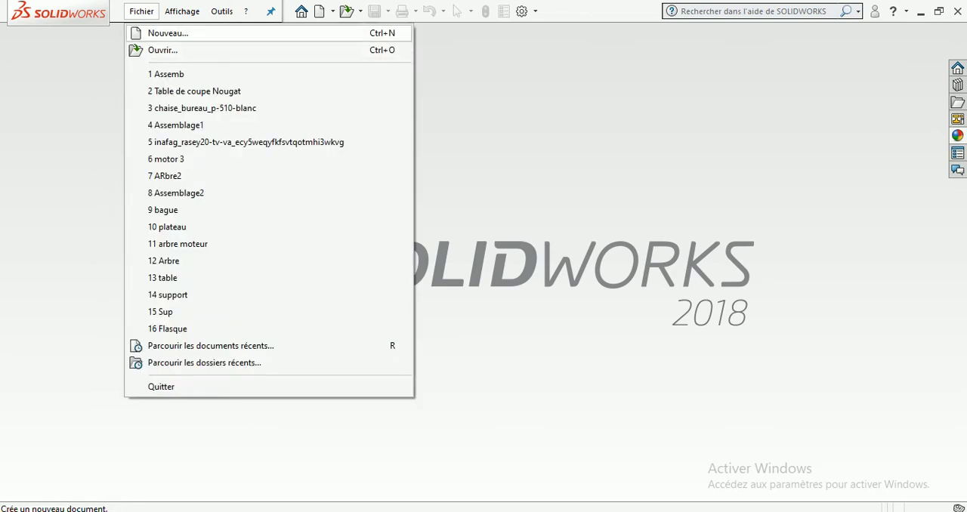
left_click(167, 33)
left_click(639, 111)
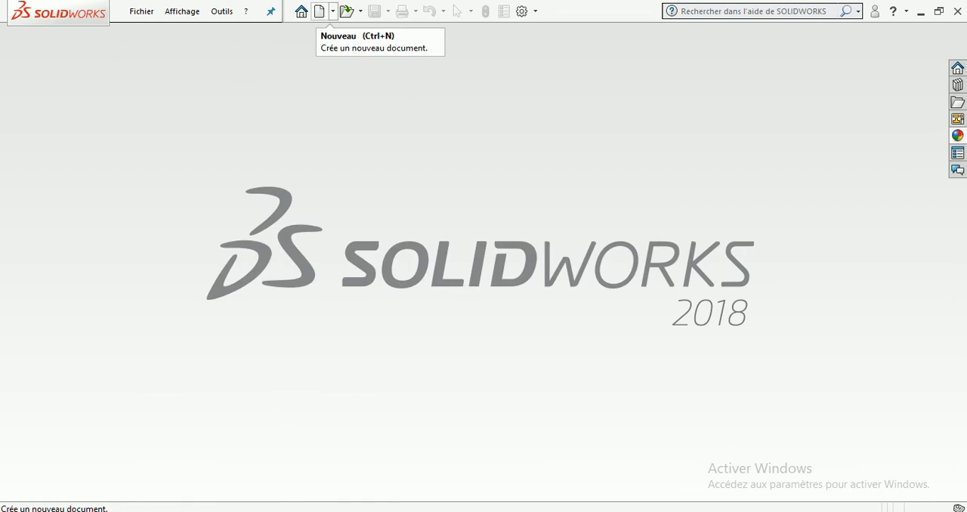
Browse the existing part and assembly files in the Banc d'essai11 folder
left_click(360, 11)
left_click(374, 30)
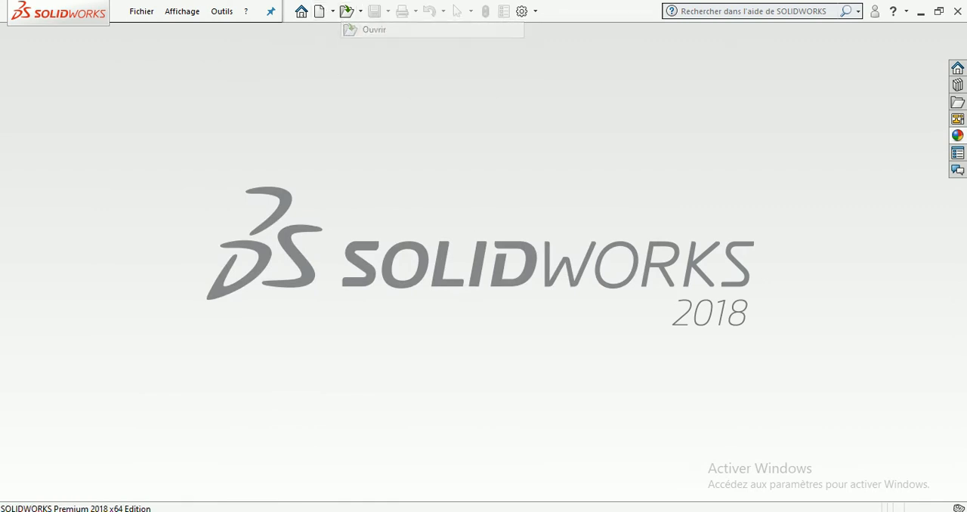
scroll(659, 185, "down", 2)
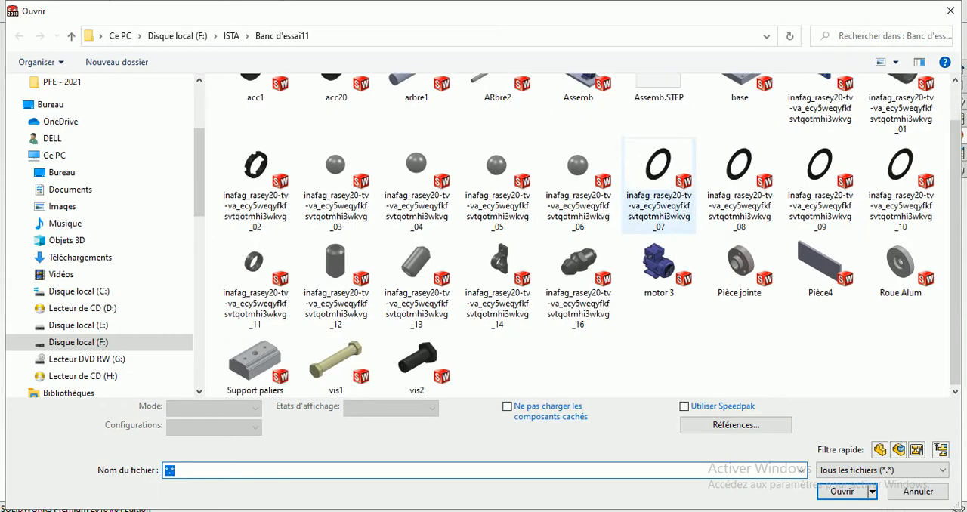
scroll(821, 136, "up", 2)
left_click(951, 10)
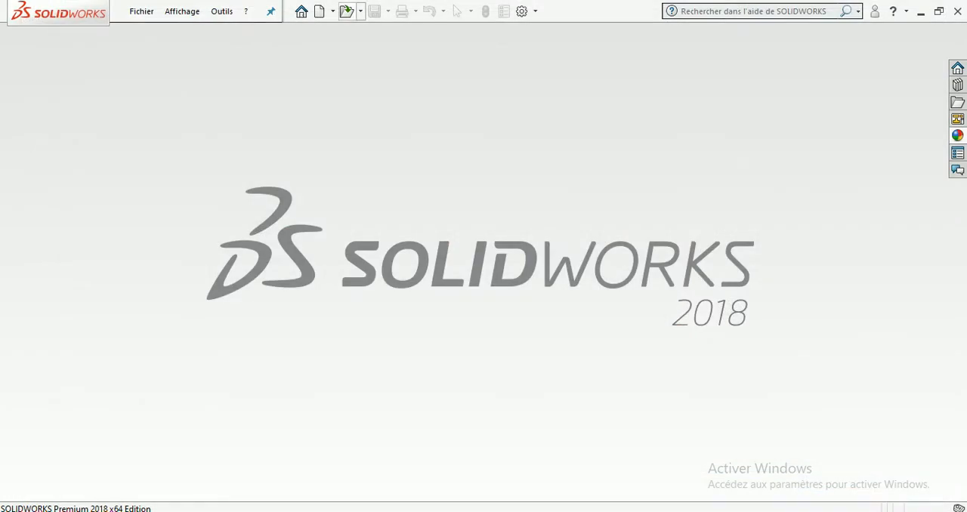
Look through the advanced template display options, return to the novice view and create a new part document (Pièce)
left_click(319, 11)
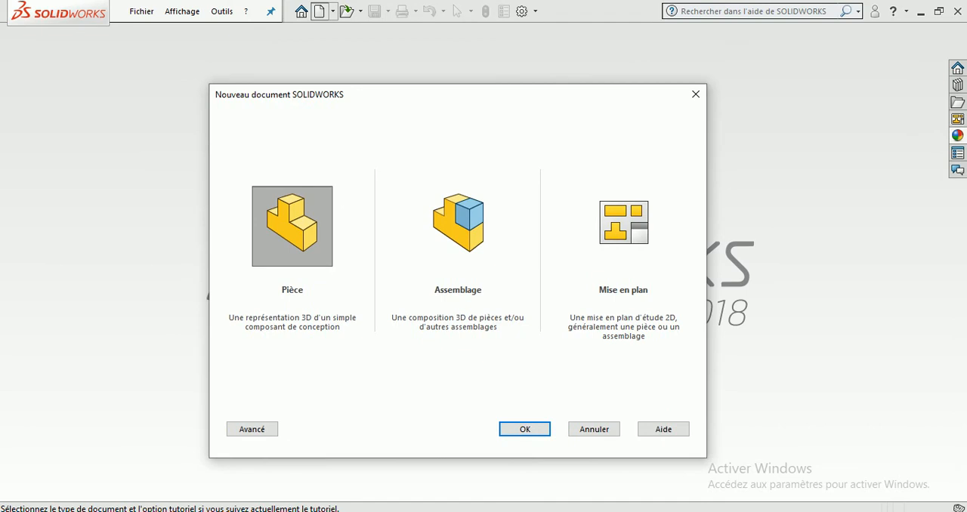
left_click(251, 429)
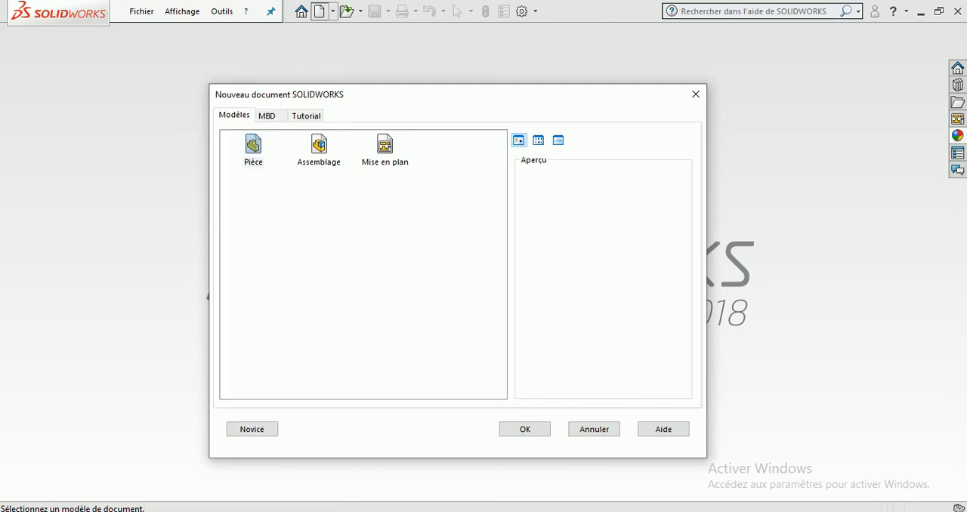
left_click(538, 141)
left_click(557, 140)
left_click(519, 141)
left_click(252, 429)
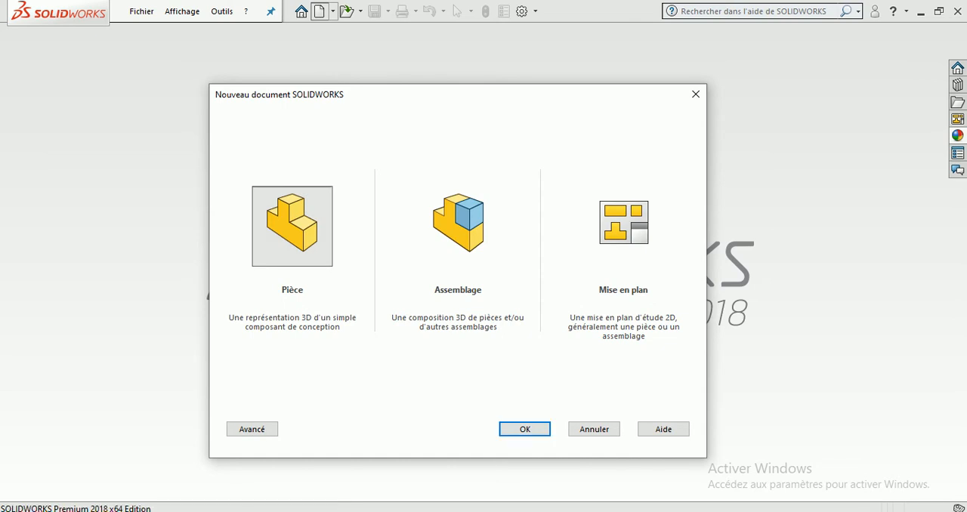
key("Return")
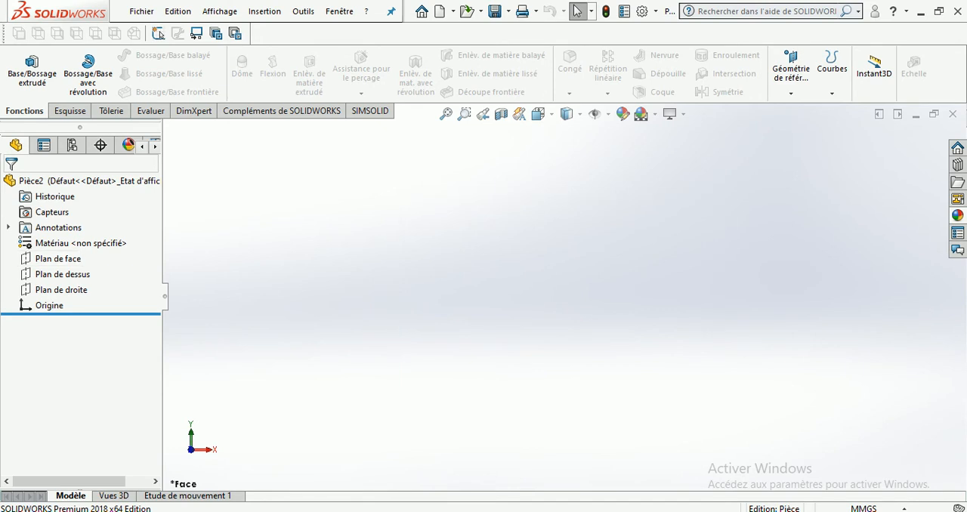
Sketch a circle centred on the origin on the front plane (Plan de face) and exit the sketch
left_click(58, 258)
left_click(78, 238)
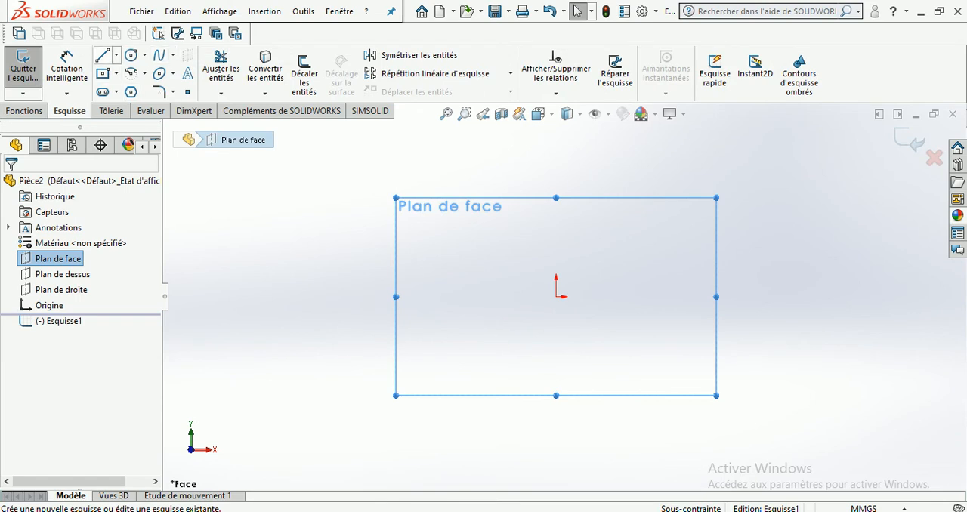
left_click(131, 54)
left_click(556, 297)
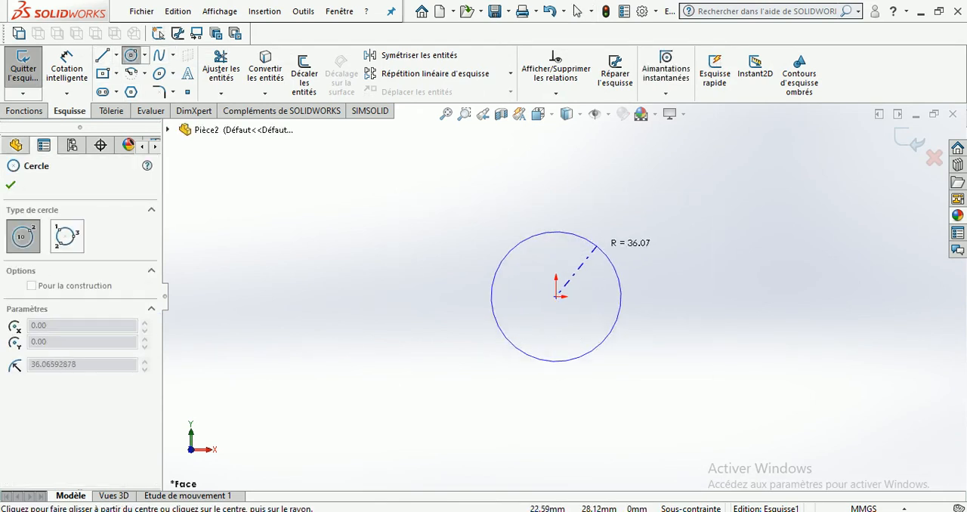
left_click(641, 242)
key("Escape")
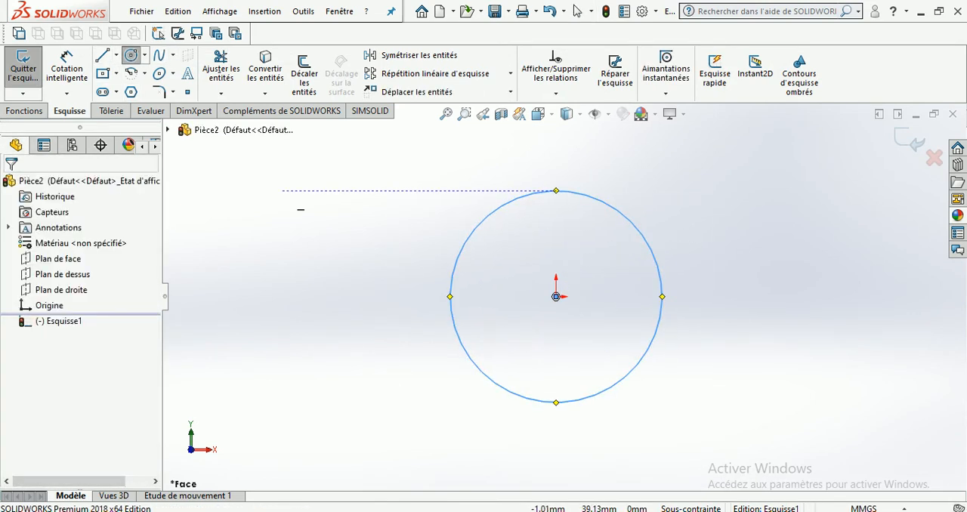
left_click(911, 140)
Reopen the circle sketch Esquisse1 for editing and exit it again
left_click(63, 321)
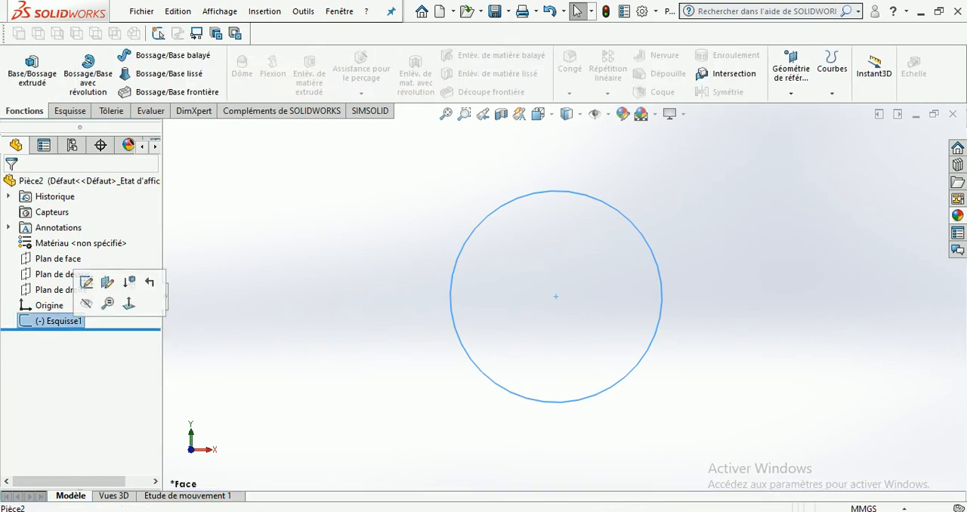
right_click(37, 322)
right_click(24, 322)
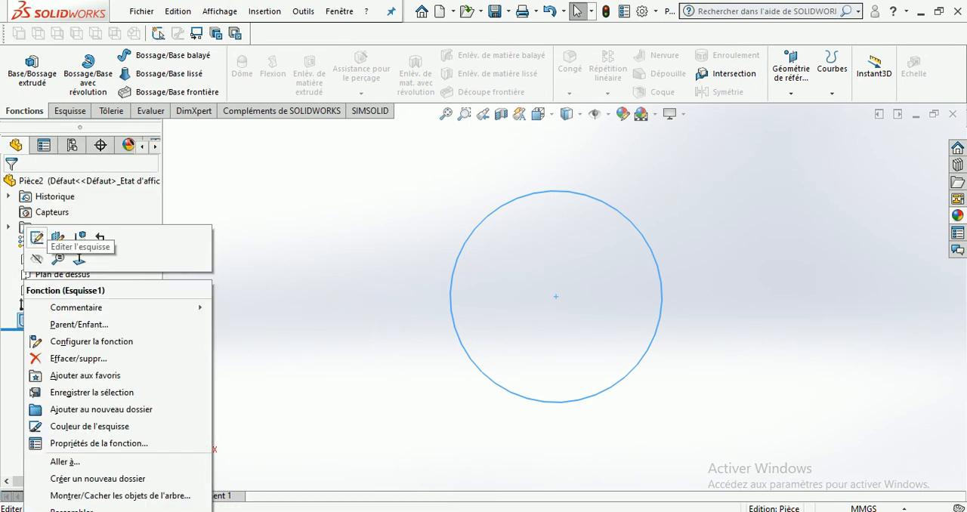
left_click(37, 237)
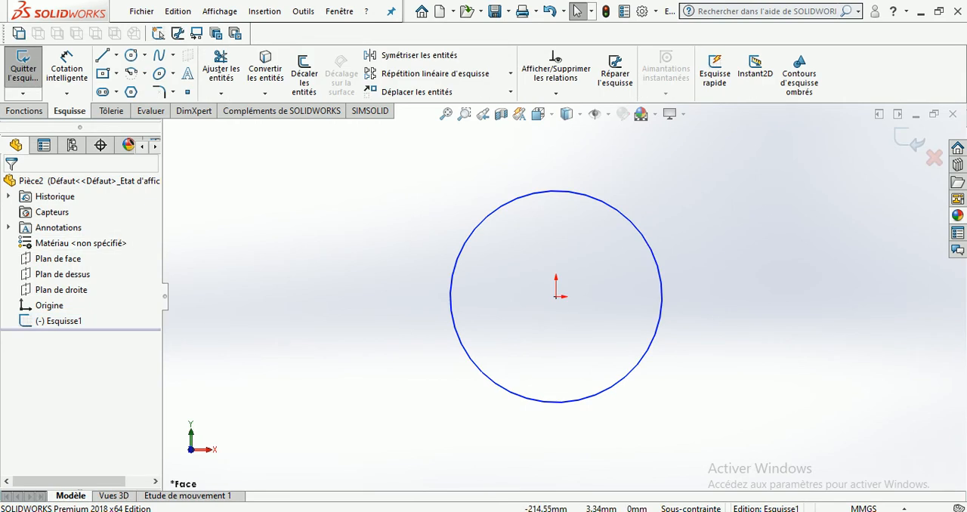
left_click(911, 142)
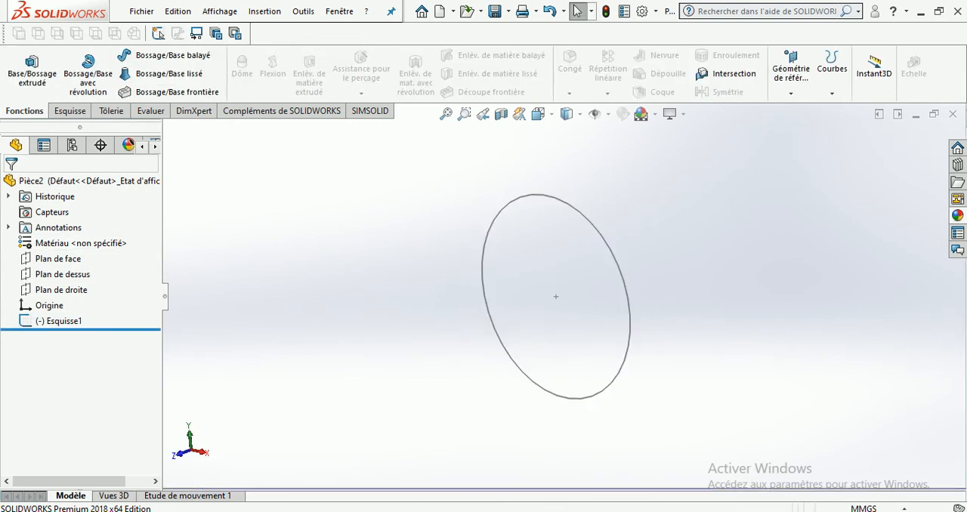
Delete the circle sketch Esquisse1 from the part
left_click(59, 321)
key("Delete")
key("Return")
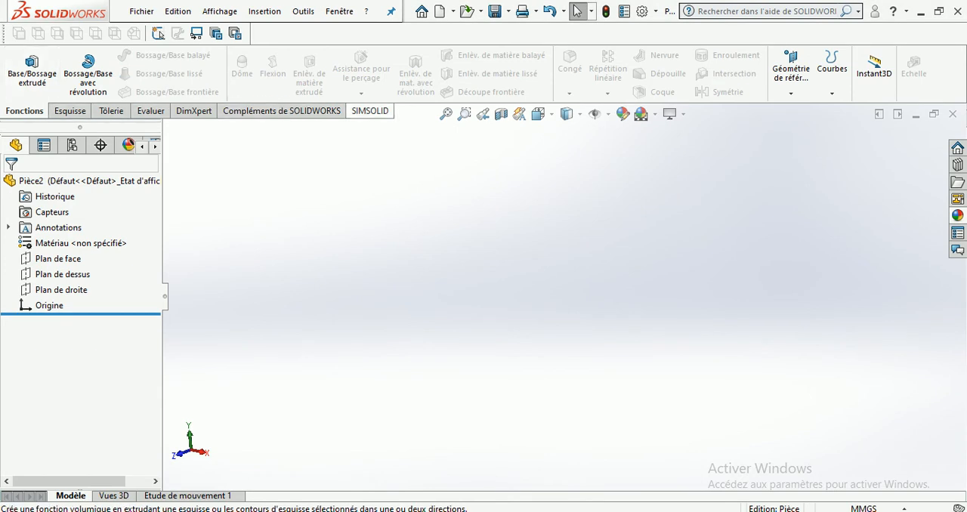
Review the sketch, feature, sheet metal and evaluation commands and the list of available command groups
left_click(70, 110)
right_click(107, 111)
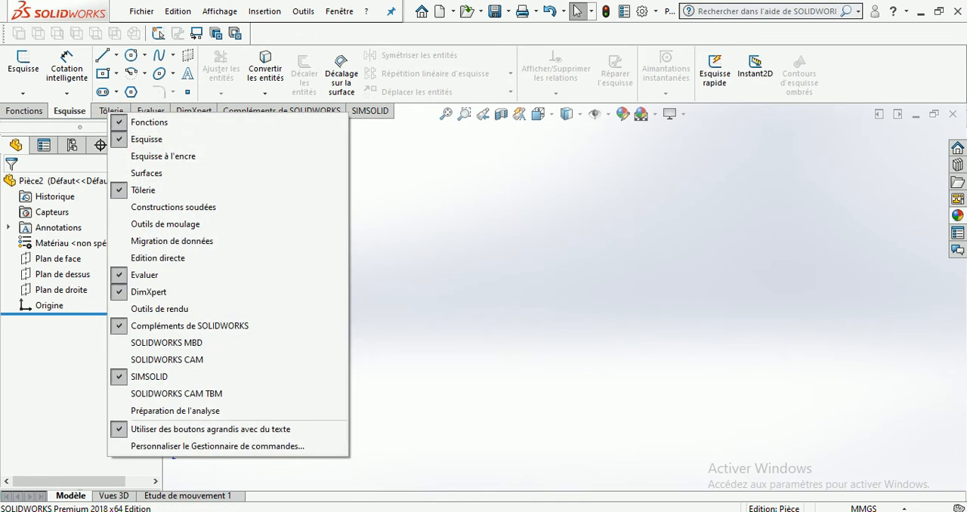
key("Escape")
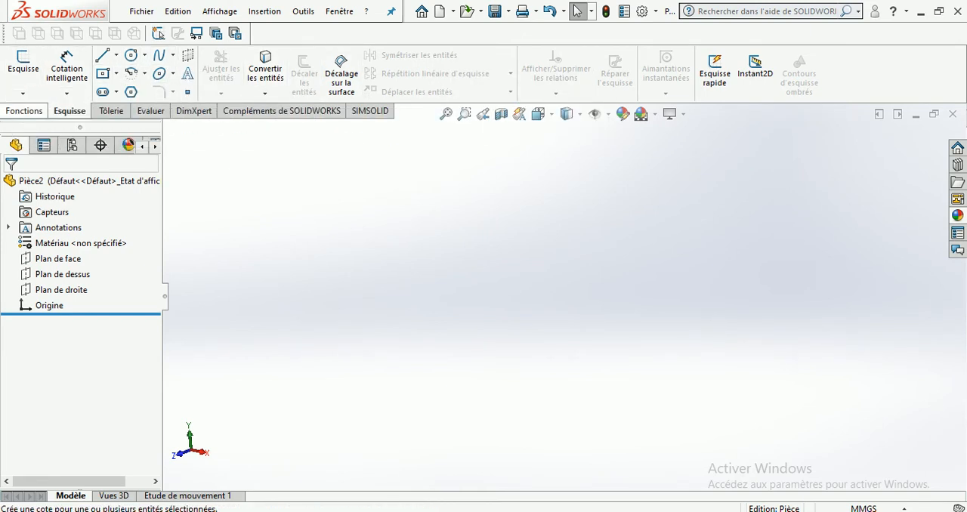
left_click(23, 110)
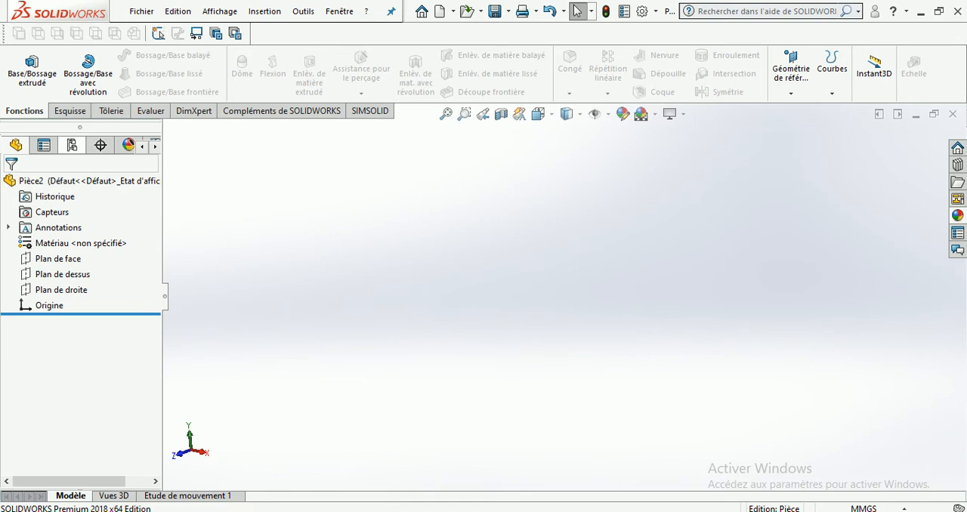
left_click(70, 110)
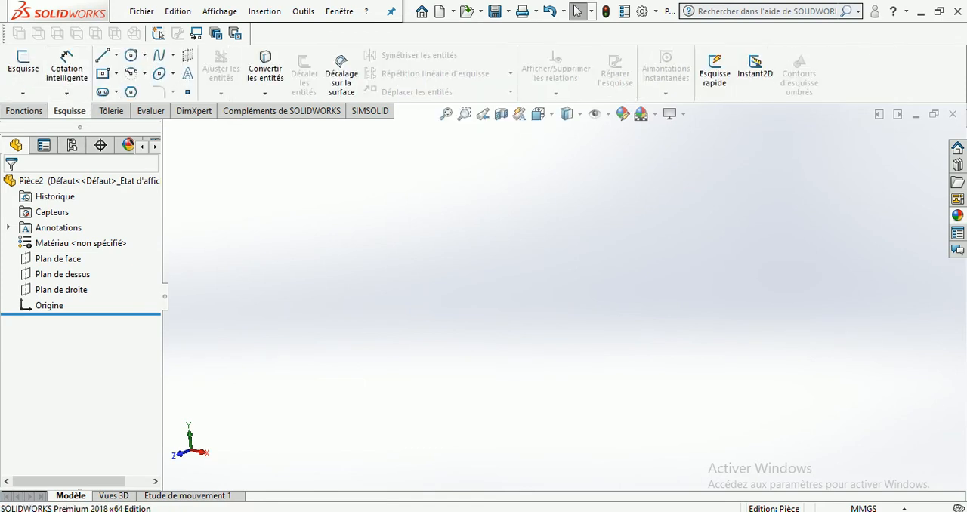
left_click(111, 110)
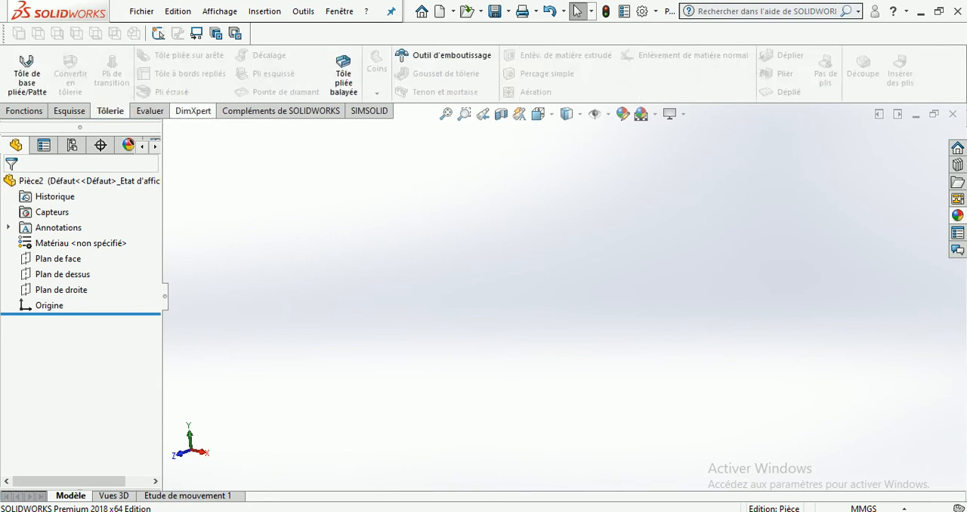
left_click(150, 110)
right_click(199, 111)
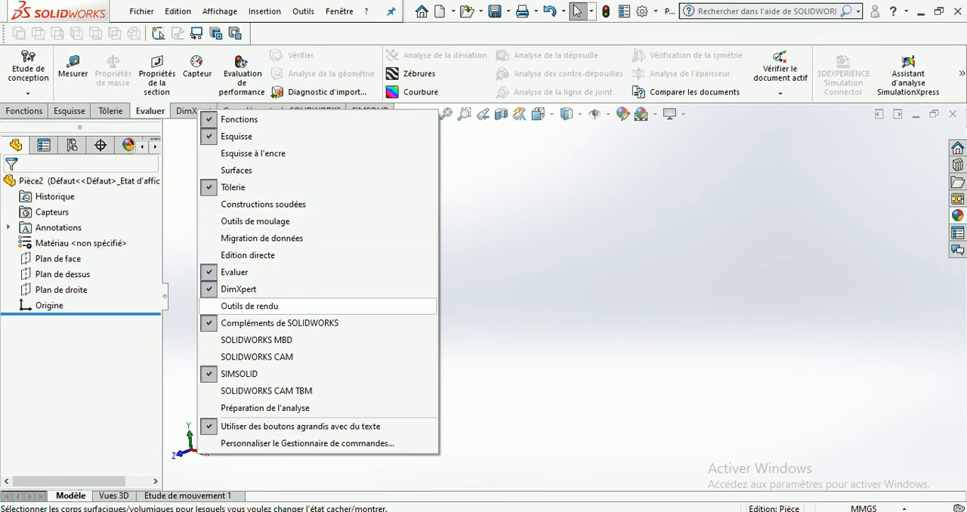
key("Escape")
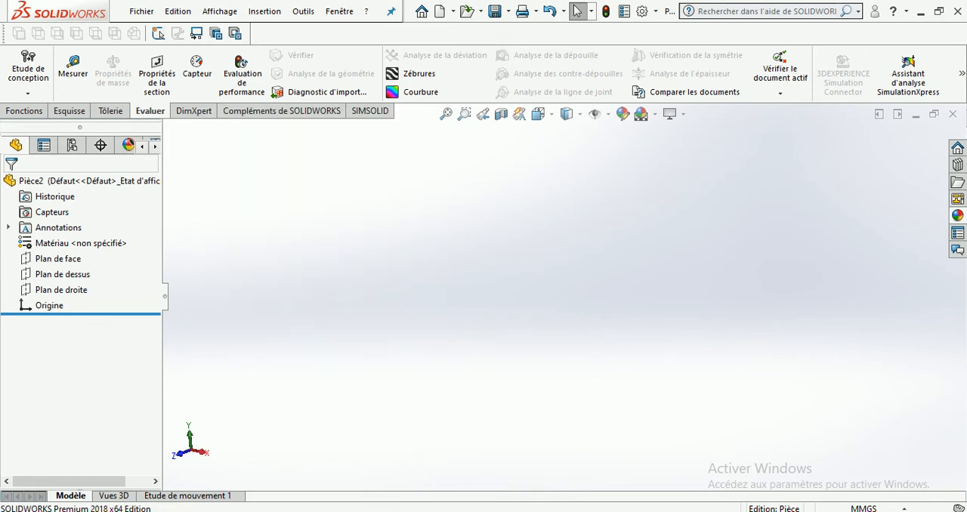
Sketch a circle centred on the origin on the front plane (Plan de face) and extrude it into a solid disc
left_click(69, 111)
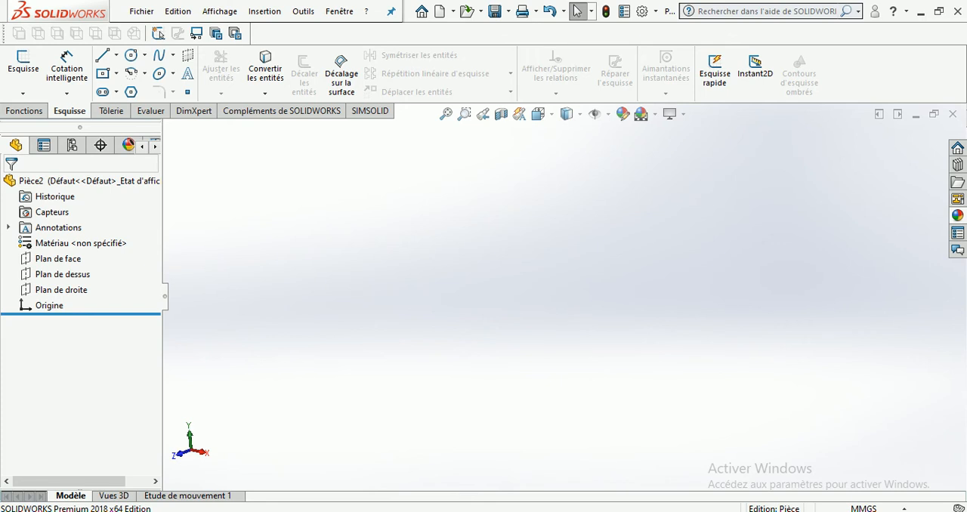
left_click(50, 259)
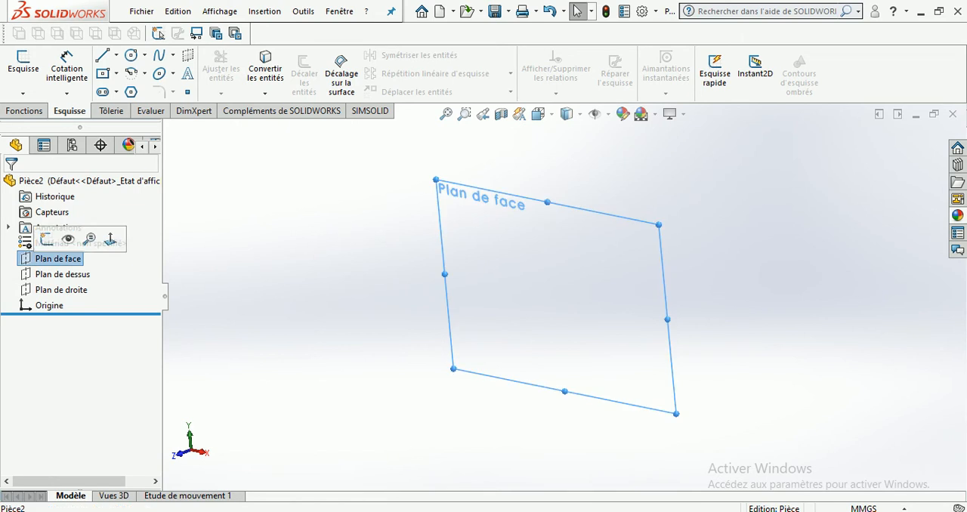
left_click(47, 240)
left_click(131, 55)
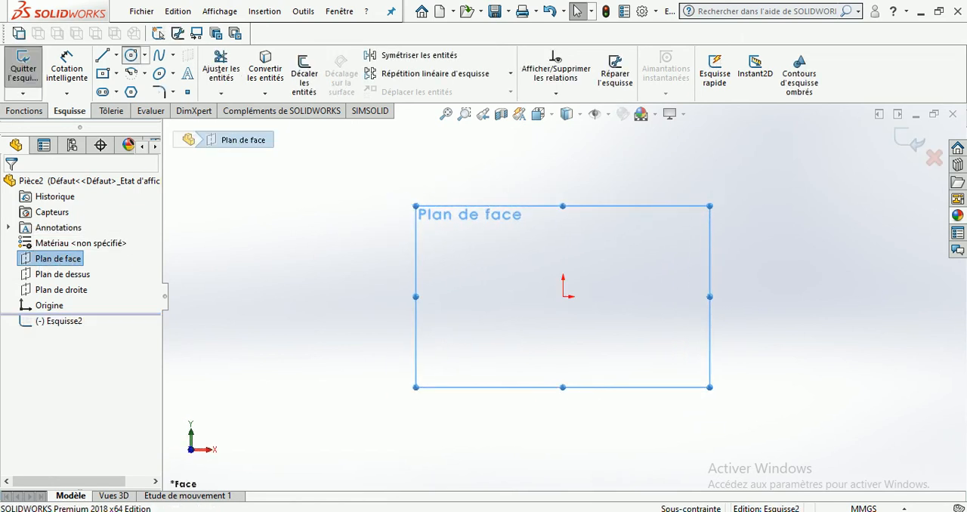
left_click(563, 296)
left_click(613, 344)
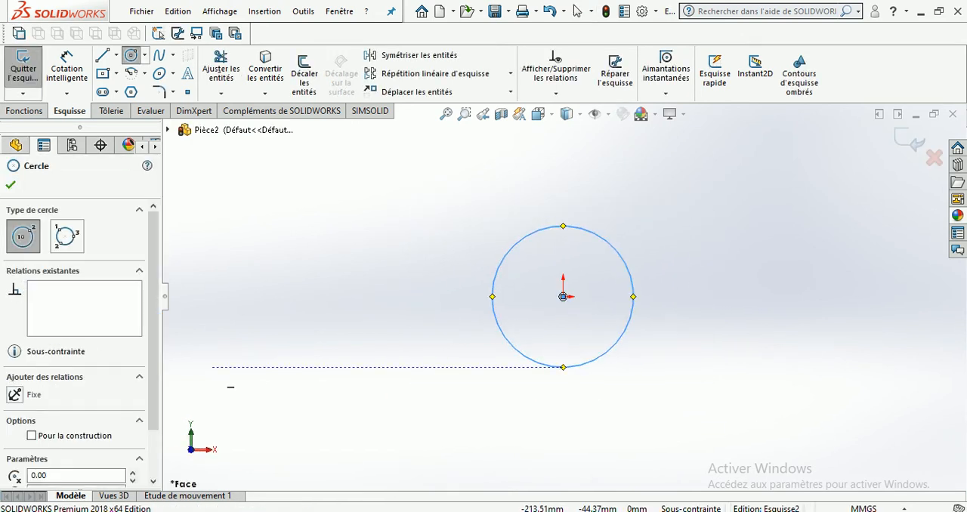
key("Escape")
left_click(32, 72)
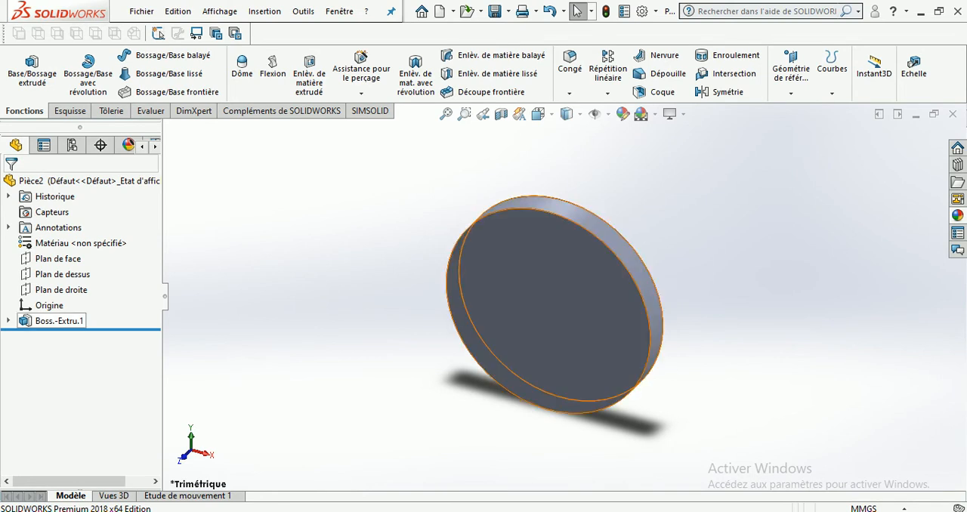
Examine the extruded disc, its front face and the sketch Esquisse2 nested under Boss.-Extru.1
left_click(50, 321)
key("Escape")
left_click(563, 330)
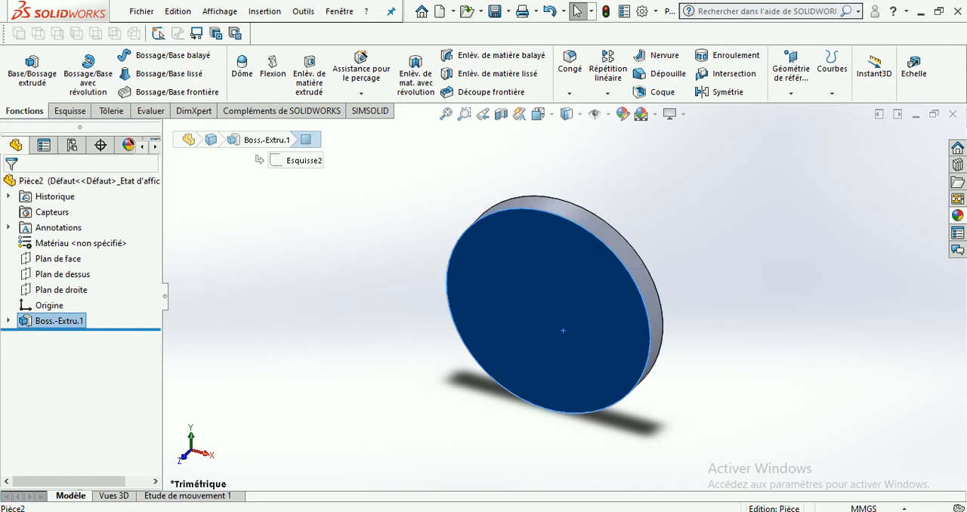
left_click(9, 321)
left_click(74, 337)
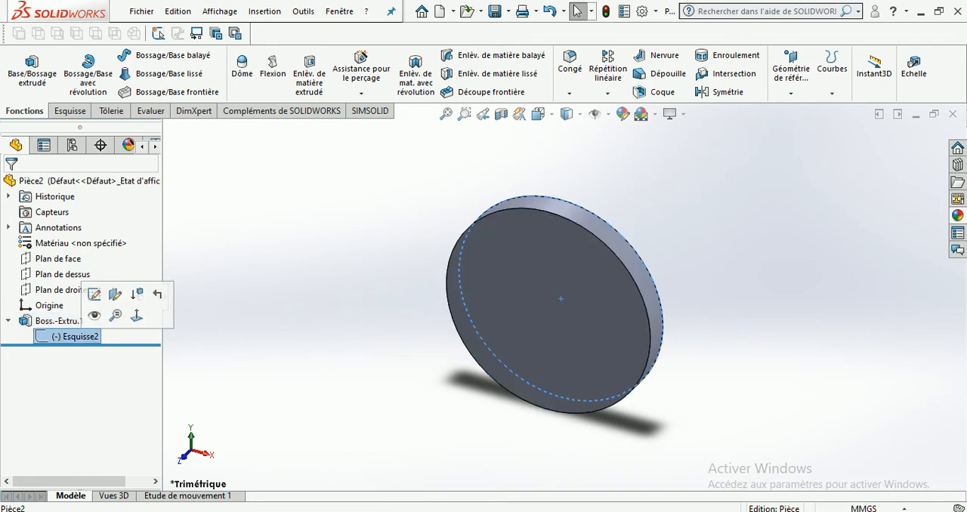
left_click(501, 224)
key("Escape")
left_click(75, 337)
left_click(117, 315)
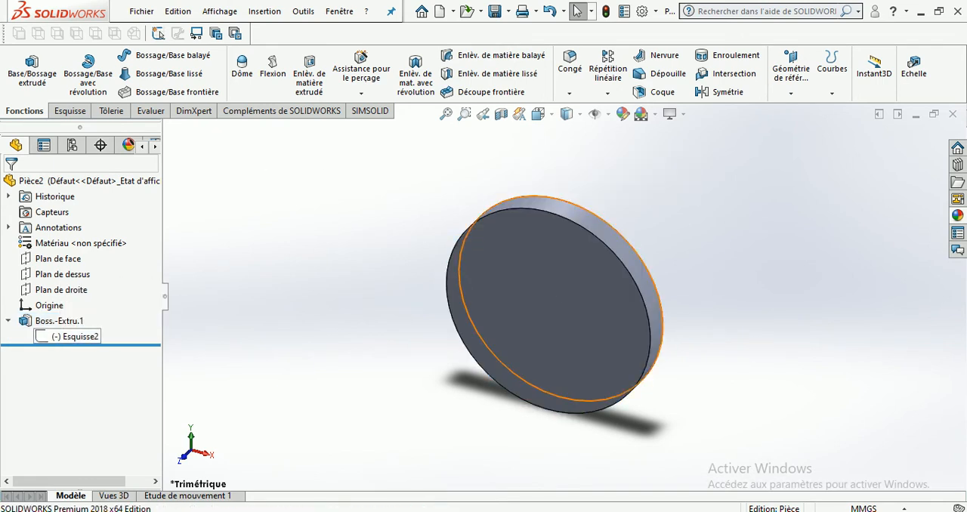
Edit Esquisse2 and add two centre rectangles, one on each side of the circle
right_click(64, 337)
left_click(80, 288)
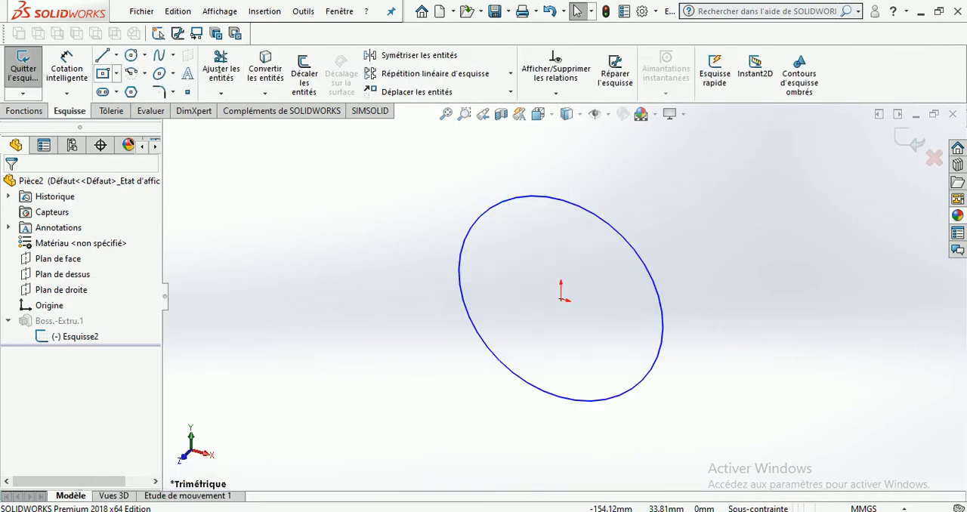
left_click(116, 73)
left_click(151, 106)
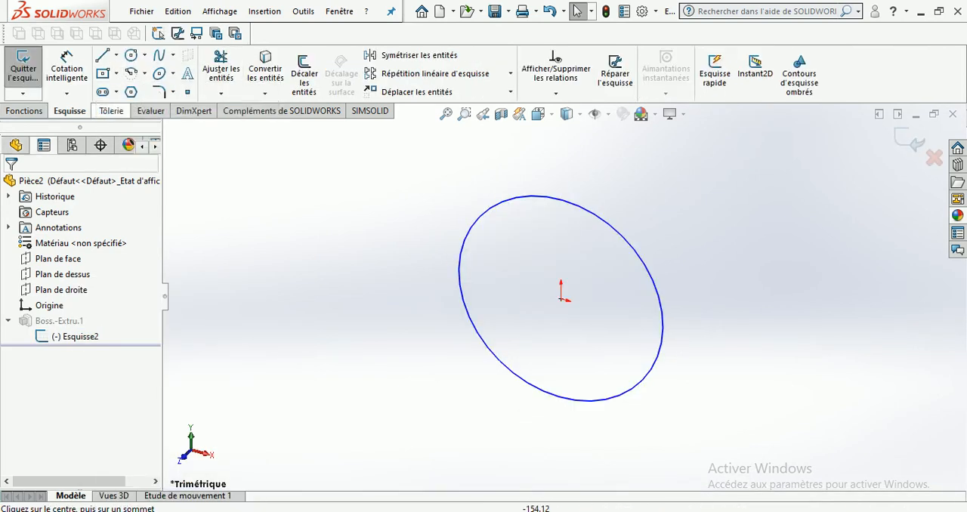
left_click(298, 271)
left_click(353, 352)
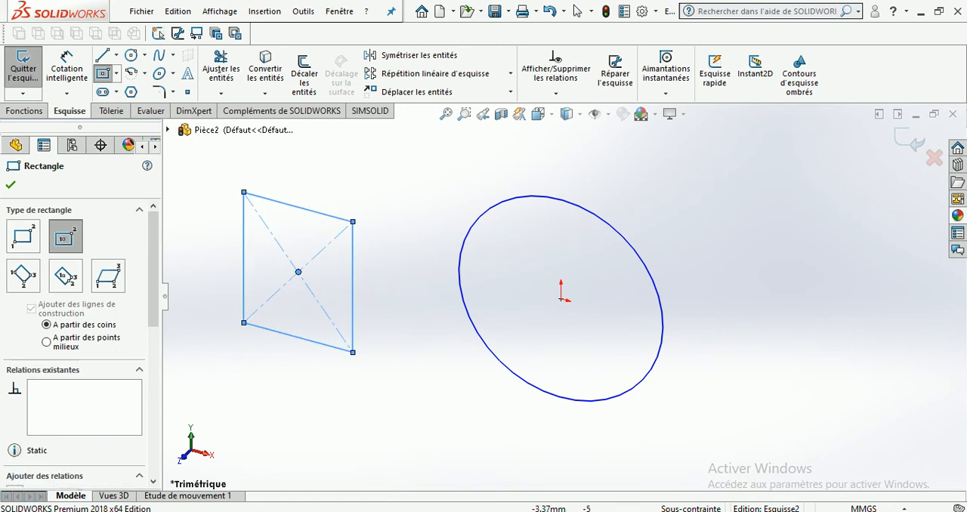
left_click(813, 238)
left_click(853, 282)
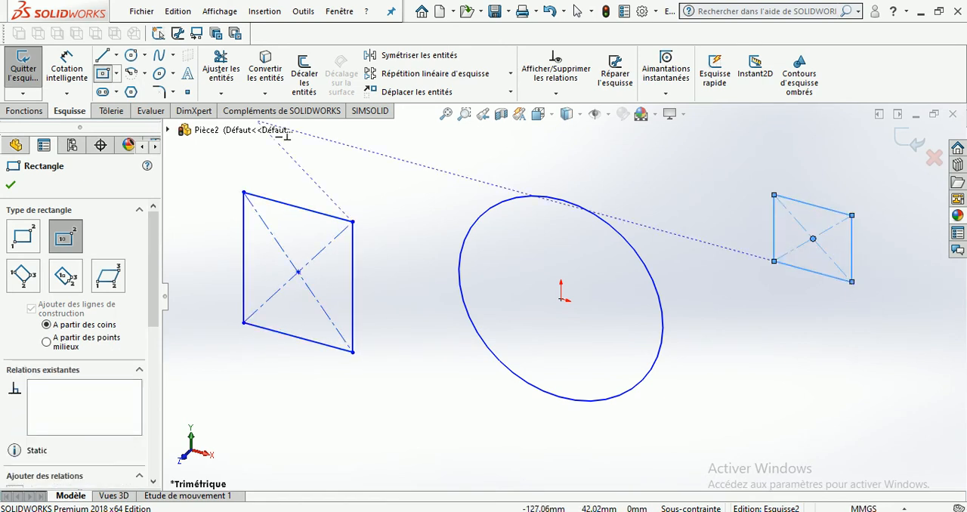
Draw a closed four-point spline below the smaller rectangle and exit the sketch to rebuild the extrusion
left_click(159, 55)
scroll(680, 332, "up", 4)
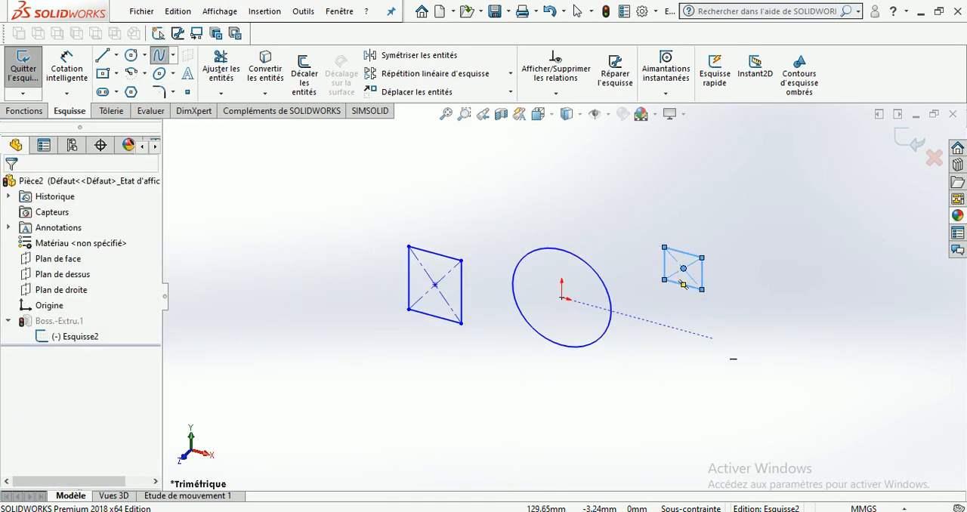
left_click(712, 338)
left_click(664, 353)
left_click(674, 398)
left_click(751, 374)
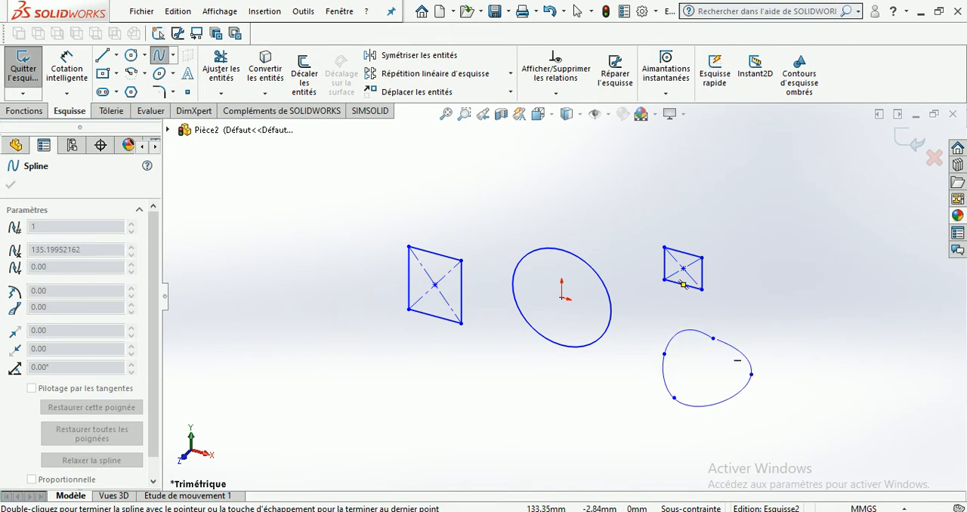
left_click(713, 339)
left_click(911, 141)
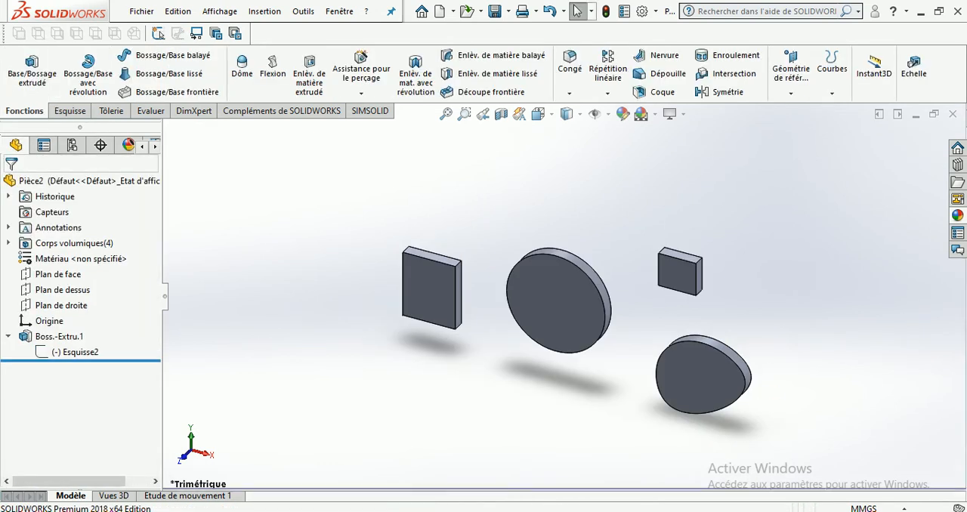
left_click(685, 258)
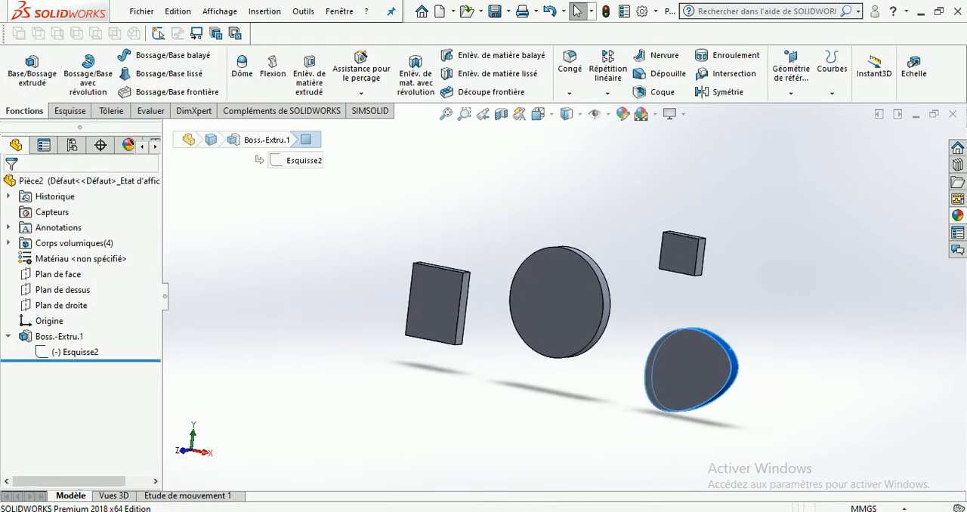
left_click(568, 301)
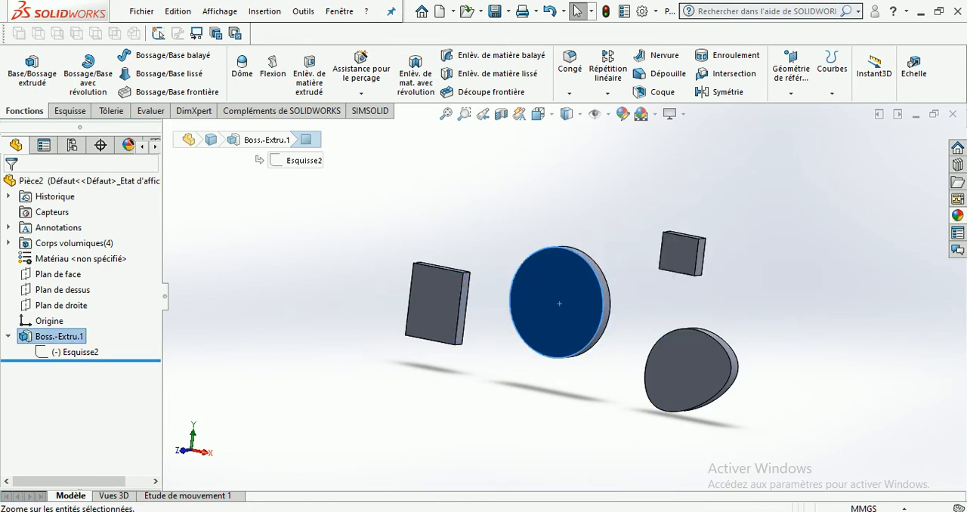
key("Escape")
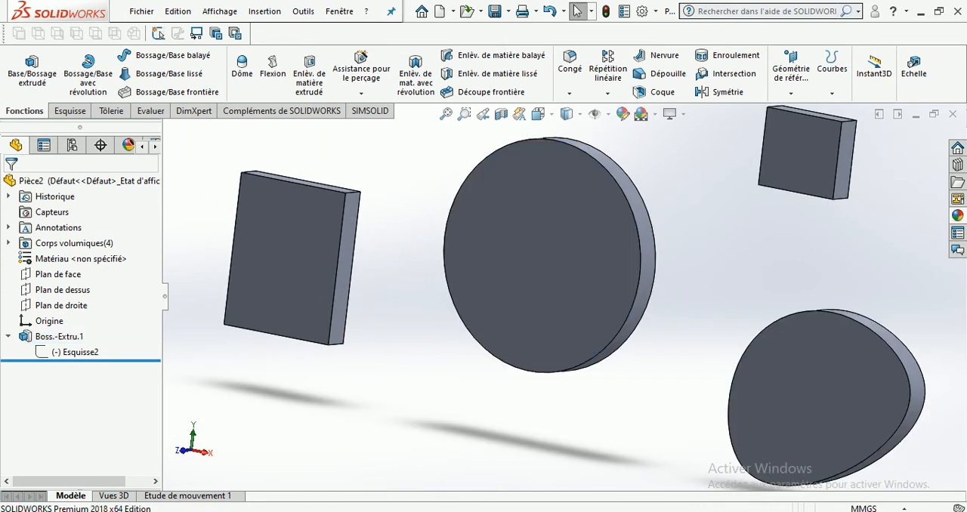
left_click(8, 336)
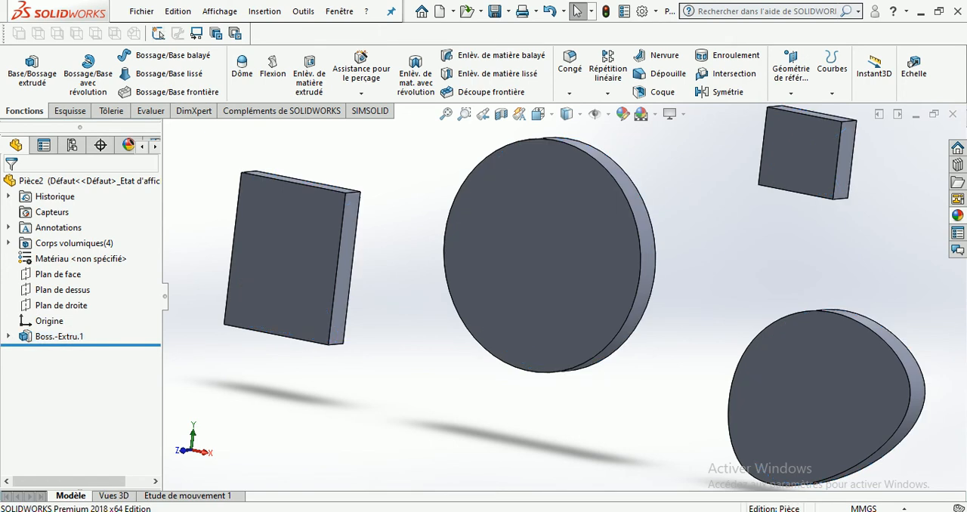
Sketch a circle about 63 mm in diameter on Plan de face, below the disc and the large rectangular body
scroll(563, 295, "up", 2)
left_click(58, 274)
left_click(85, 252)
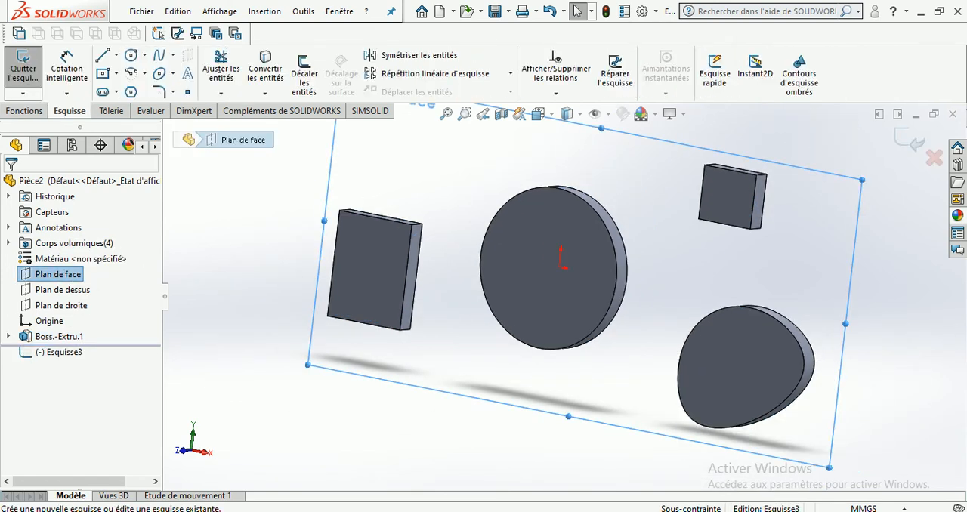
left_click(131, 54)
left_click(474, 407)
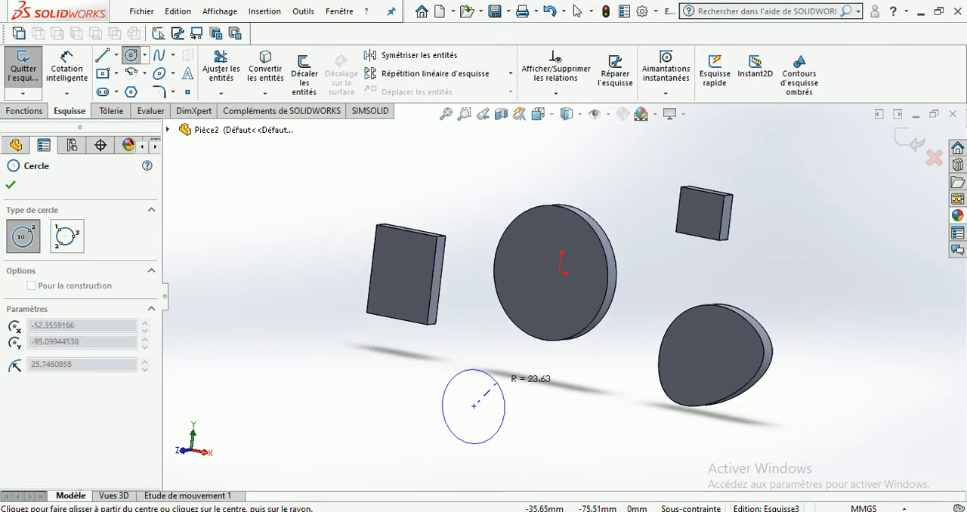
left_click(516, 415)
key("Escape")
Extrude the new circle 162 mm as a boss to form a long cylinder
left_click(24, 111)
left_click(31, 73)
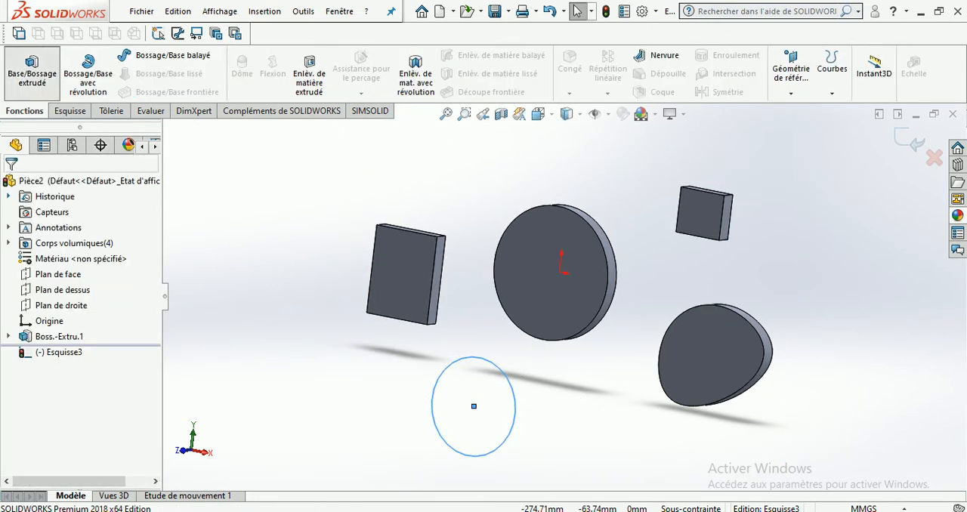
left_click_drag(466, 407, 327, 419)
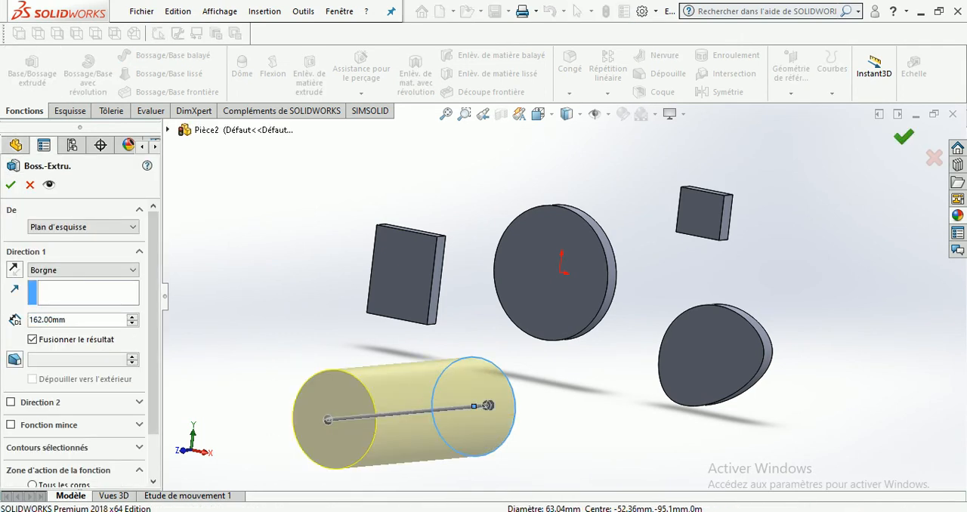
scroll(559, 303, "up", 3)
middle_click_drag(559, 359, 497, 368)
left_click(496, 368)
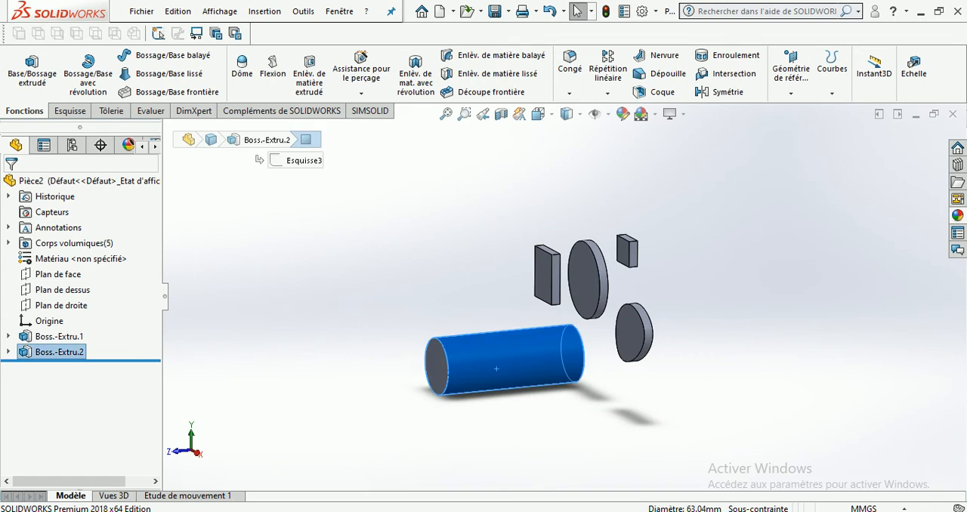
key("Escape")
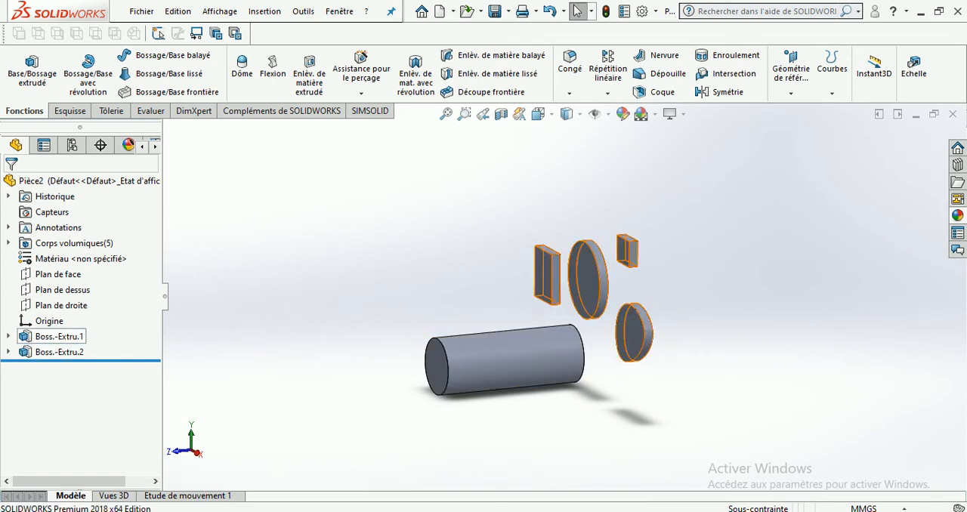
Rename the sketch Esquisse2 under Boss.-Extru.1 as 1
left_click(8, 337)
left_click(62, 353)
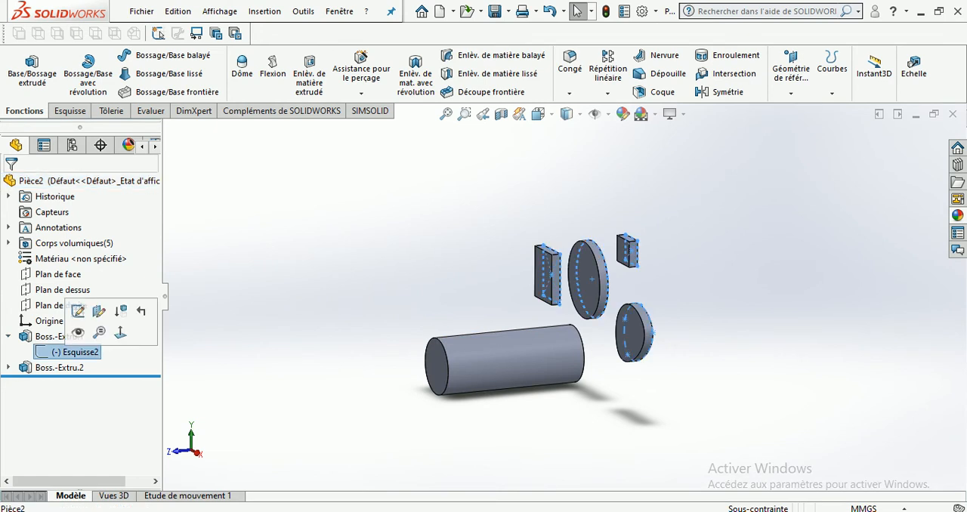
left_click(72, 353)
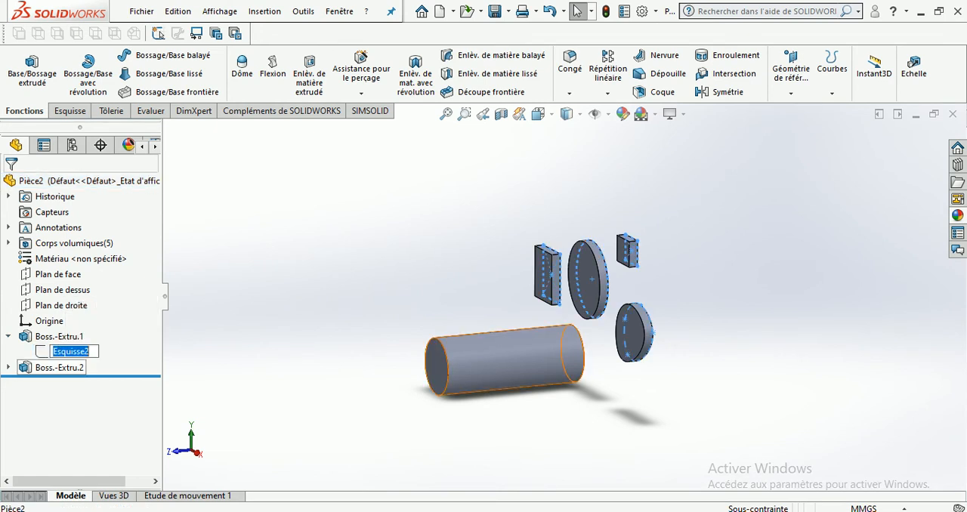
type("1")
key("Return")
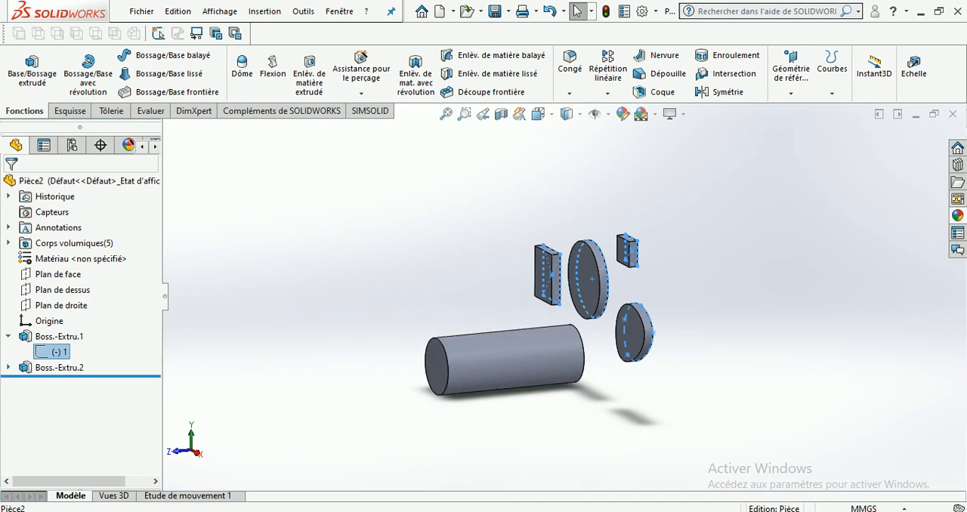
Rename the sketch under Boss.-Extru.2 as 2
left_click(8, 367)
left_click(75, 383)
left_click(76, 383)
type("2")
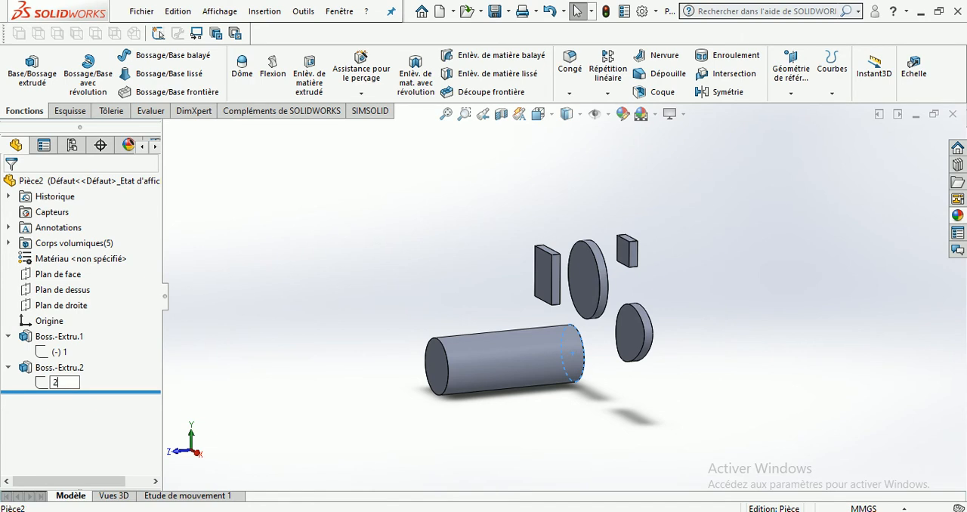
key("Return")
key("Escape")
Examine which extrusion and sketch the cylinder and disc belong to, and open sketch 1 for viewing and exit it
middle_click_drag(484, 302, 504, 303)
left_click(484, 365)
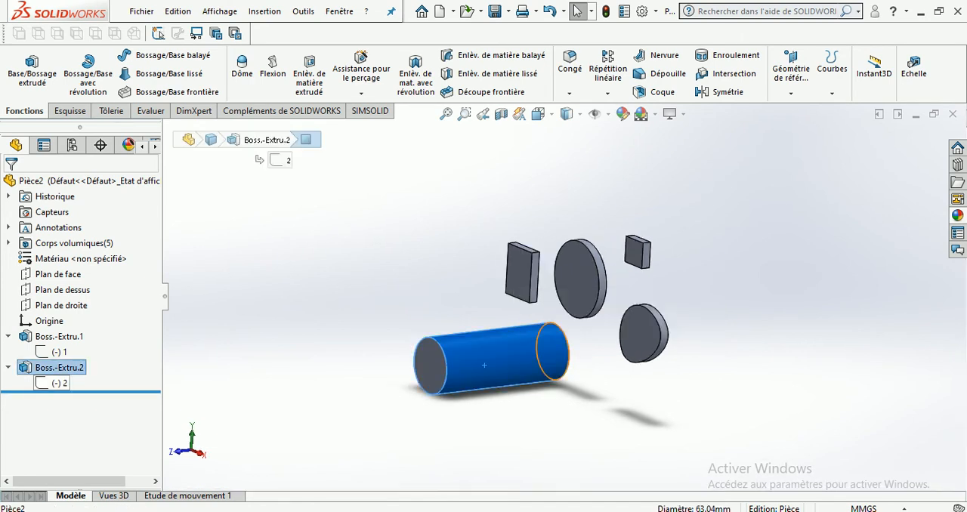
left_click(580, 278)
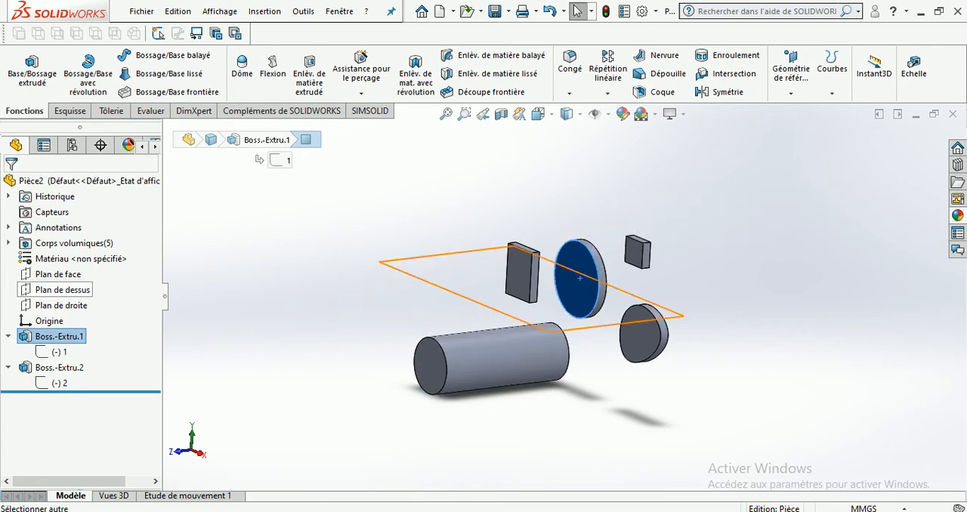
left_click(57, 352)
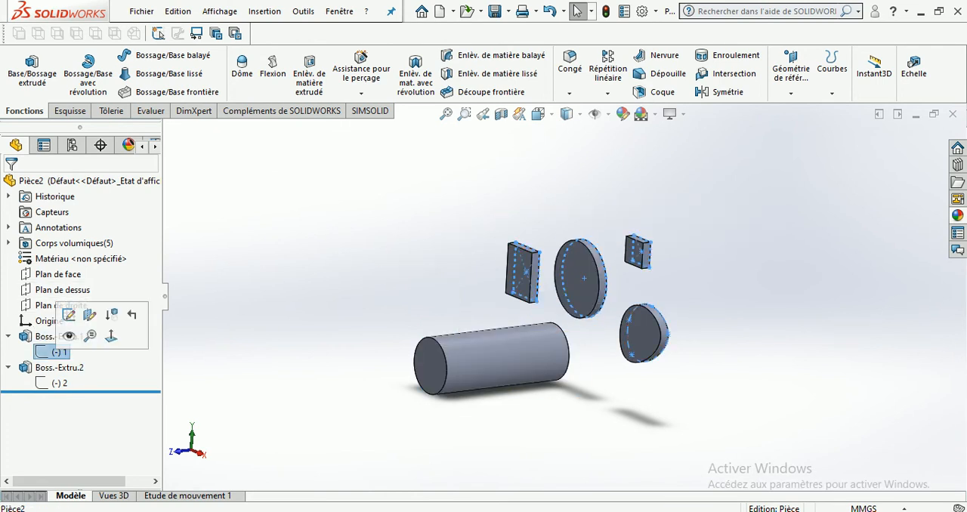
right_click(58, 334)
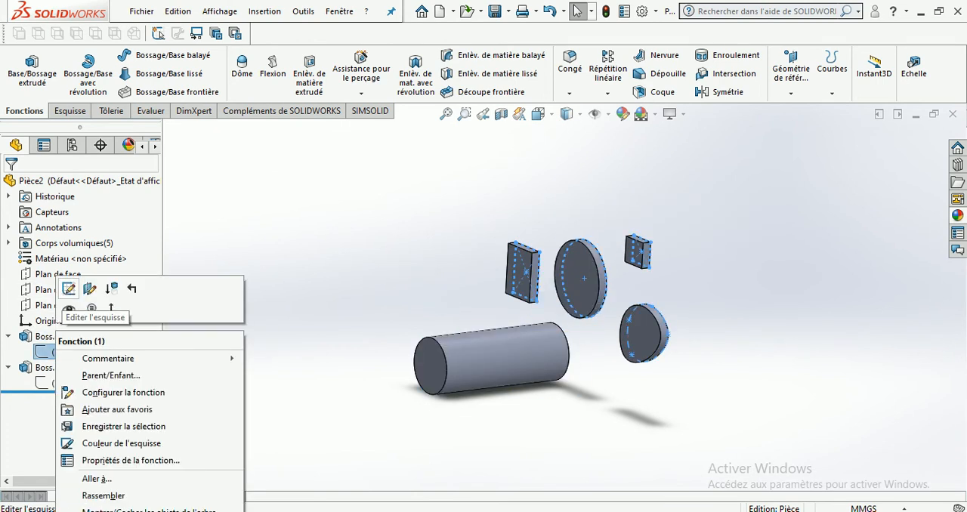
left_click(69, 288)
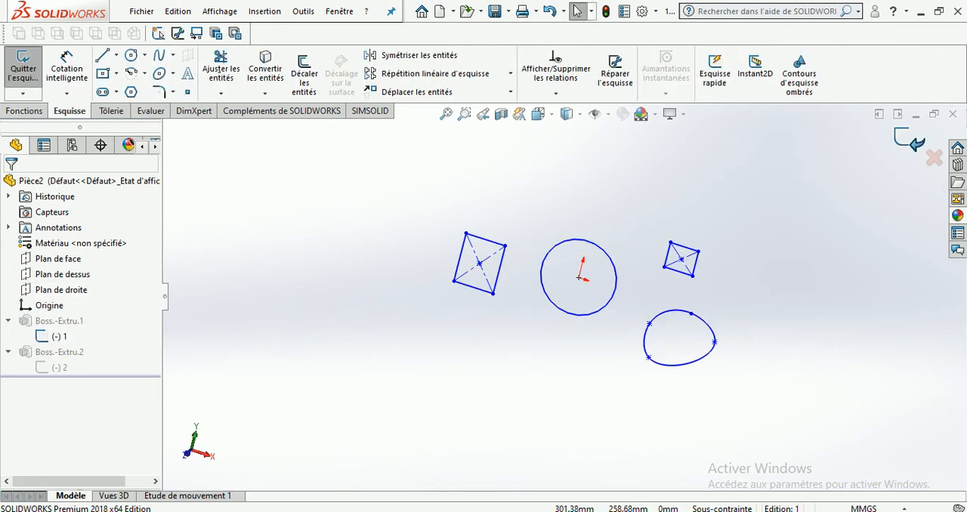
left_click(910, 141)
middle_click_drag(656, 296, 600, 288)
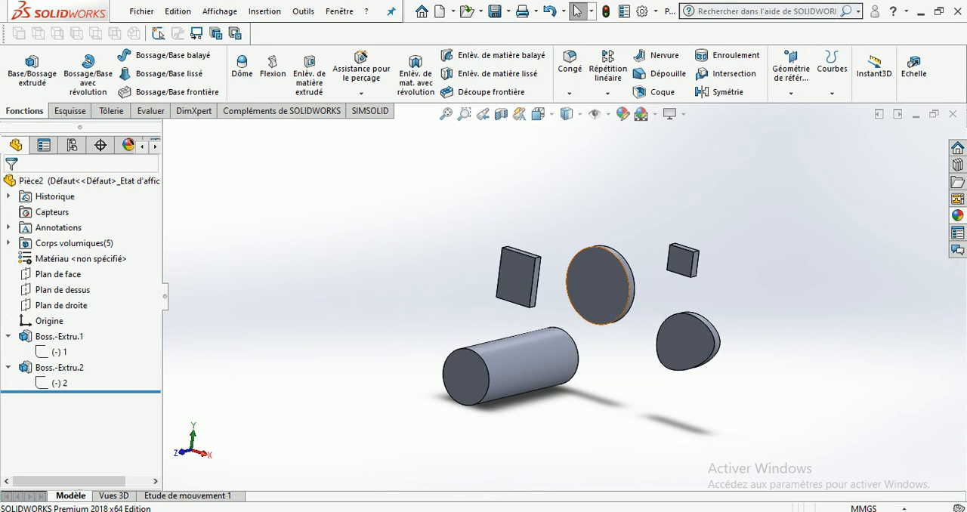
Examine the oval, small square and rectangular bodies individually, and all the solids from another angle
left_click(686, 337)
left_click(692, 265)
left_click(510, 277)
key("Escape")
scroll(667, 355, "down", 2)
middle_click_drag(597, 281, 650, 271)
scroll(650, 270, "down", 2)
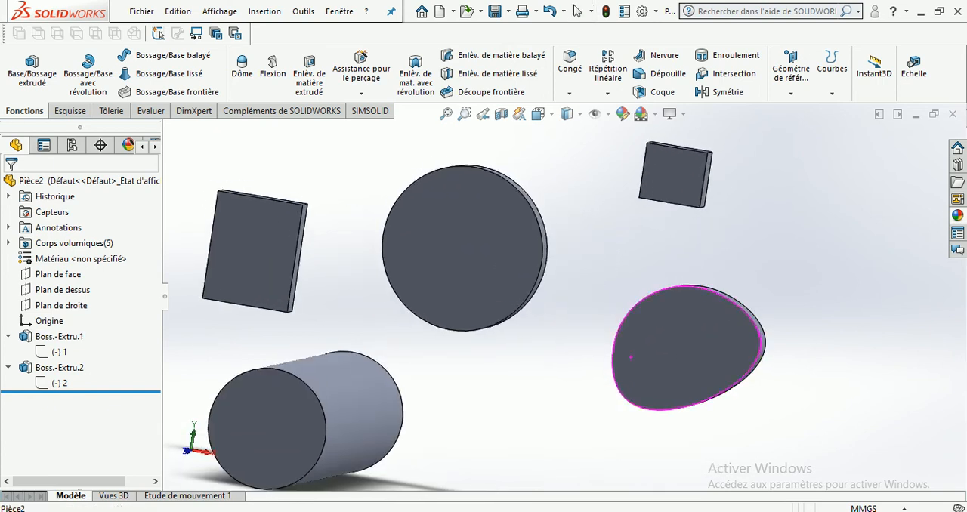
scroll(564, 298, "up", 3)
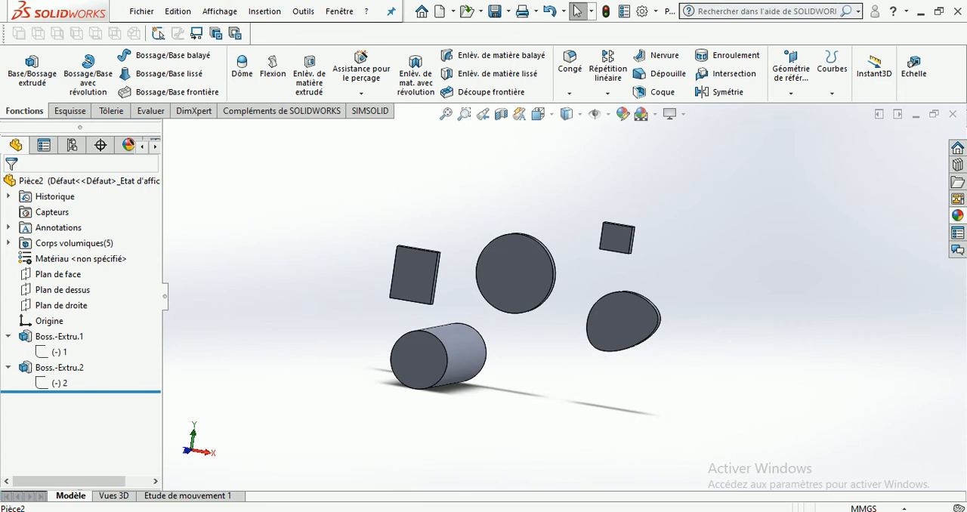
Delete the extrusions Boss.-Extru.2 and Boss.-Extru.1, keeping their sketches
left_click(59, 368)
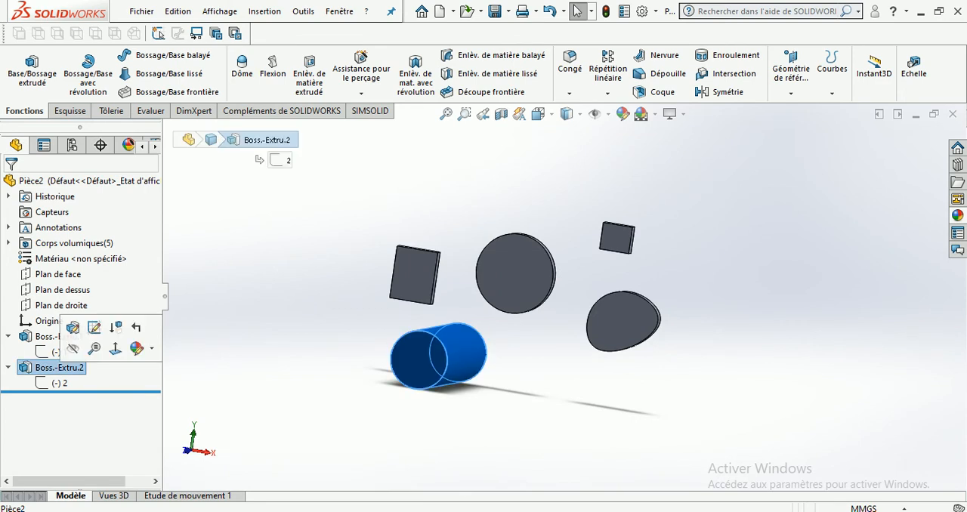
key("Delete")
key("Return")
left_click(59, 337)
key("Delete")
key("Return")
Delete sketch 2 from the feature tree
left_click(45, 337)
key("Delete")
key("Return")
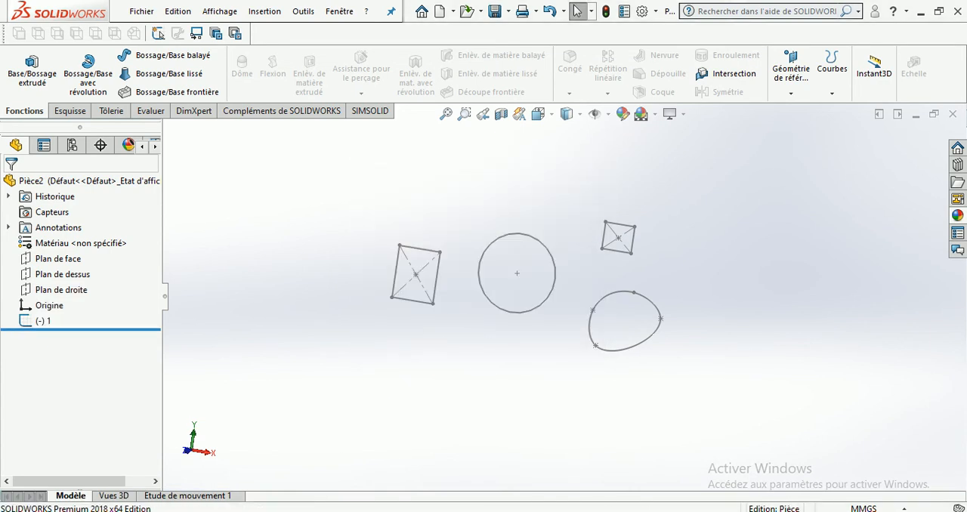
Undo the deletion of sketch 2 and delete it again
left_click(550, 11)
left_click(46, 338)
key("Delete")
key("Return")
Delete the remaining sketch 1, which contains the circle, rectangles and closed curve
left_click(518, 234)
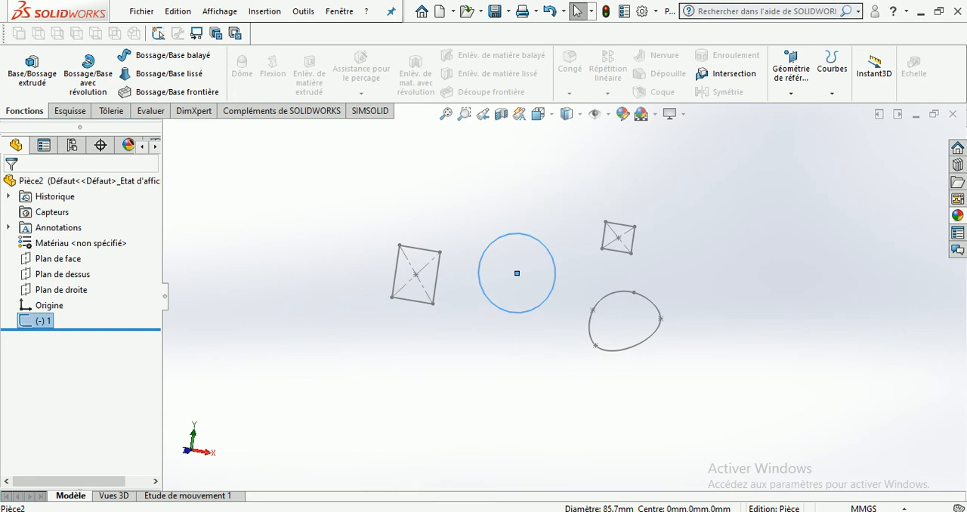
key("Delete")
key("Return")
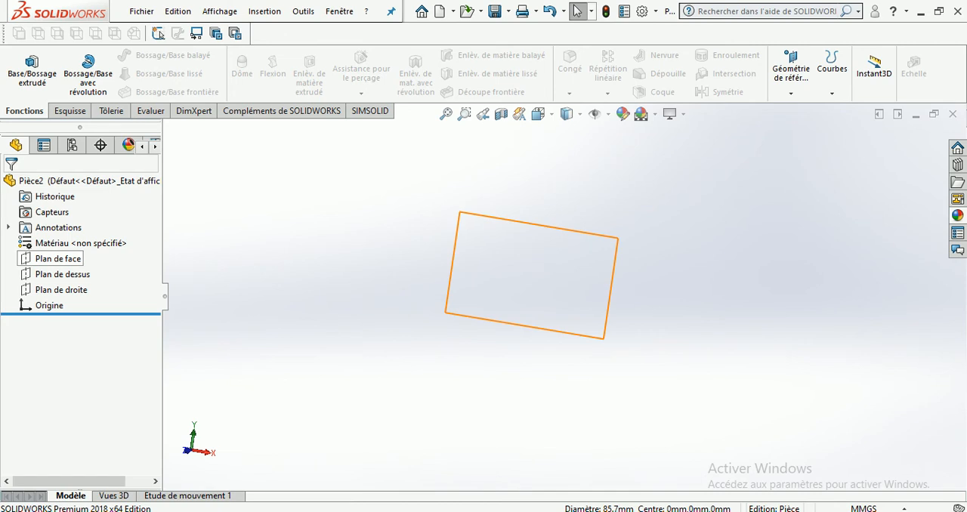
Select Plan de face and orient the view to the front
left_click(59, 259)
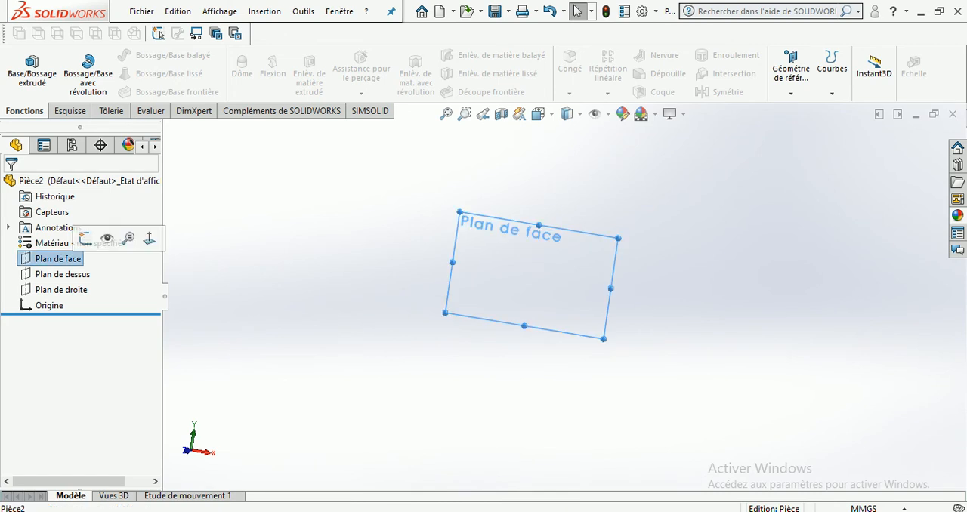
left_click(570, 114)
left_click(541, 114)
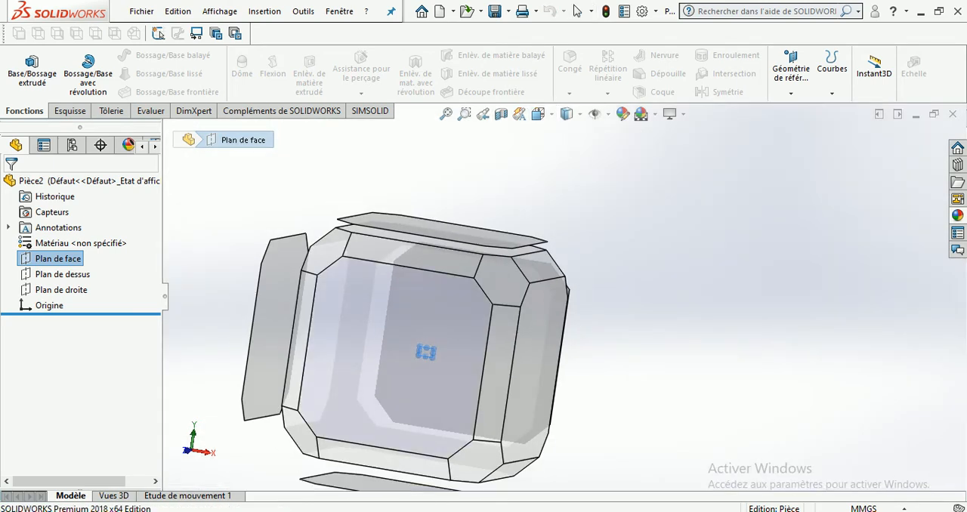
left_click(409, 354)
Open a new sketch on Plan de face
left_click(53, 259)
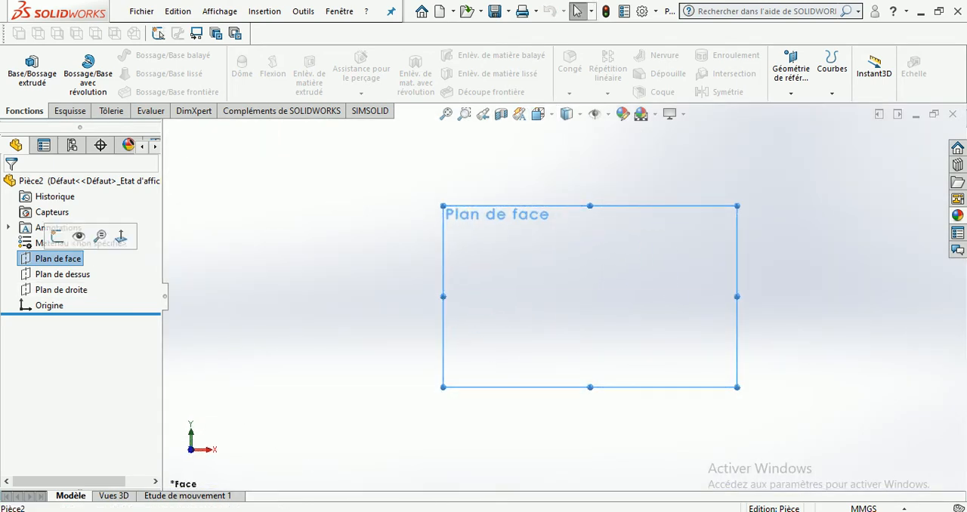
left_click(53, 258)
right_click(48, 260)
key("Escape")
key("Escape")
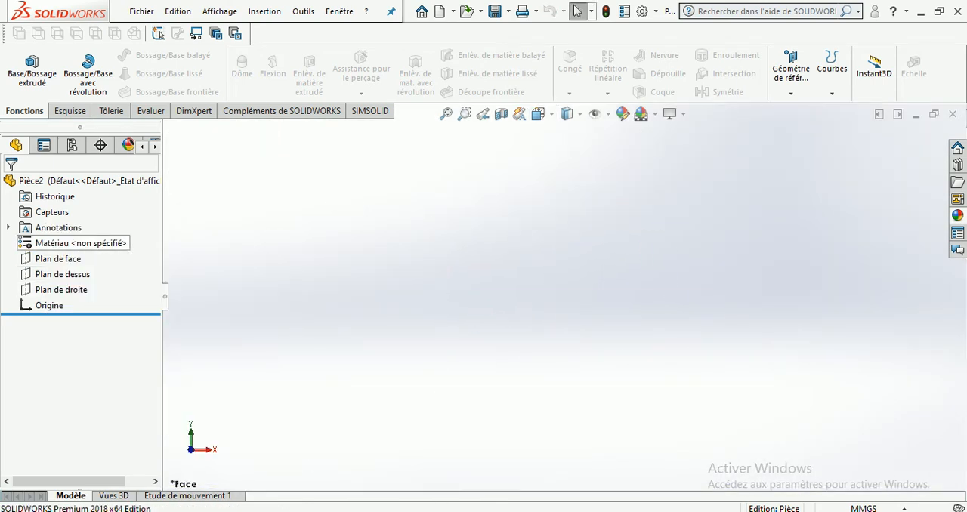
right_click(65, 259)
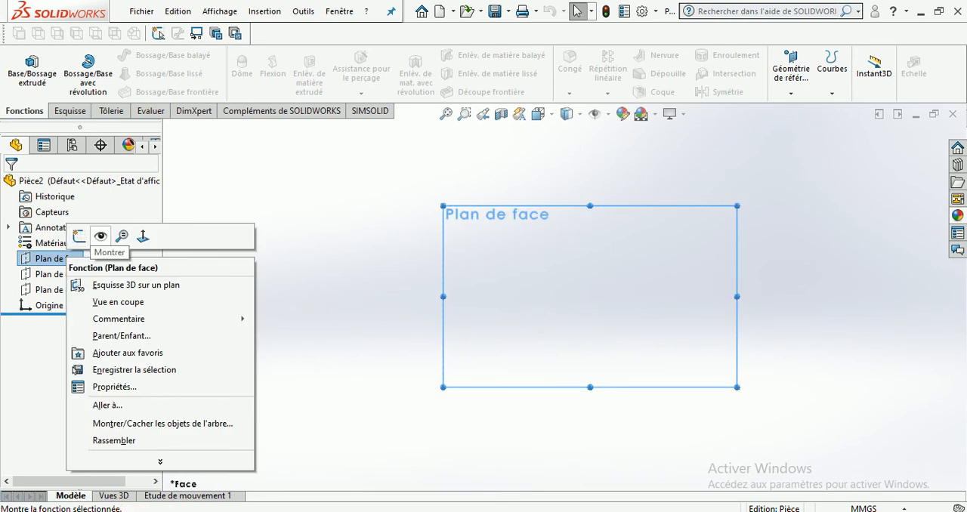
right_click(46, 261)
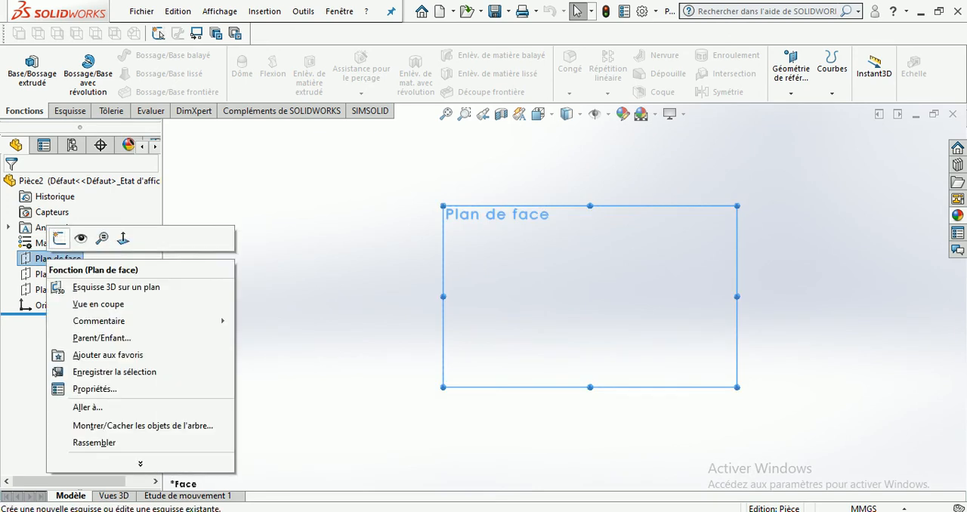
left_click(59, 238)
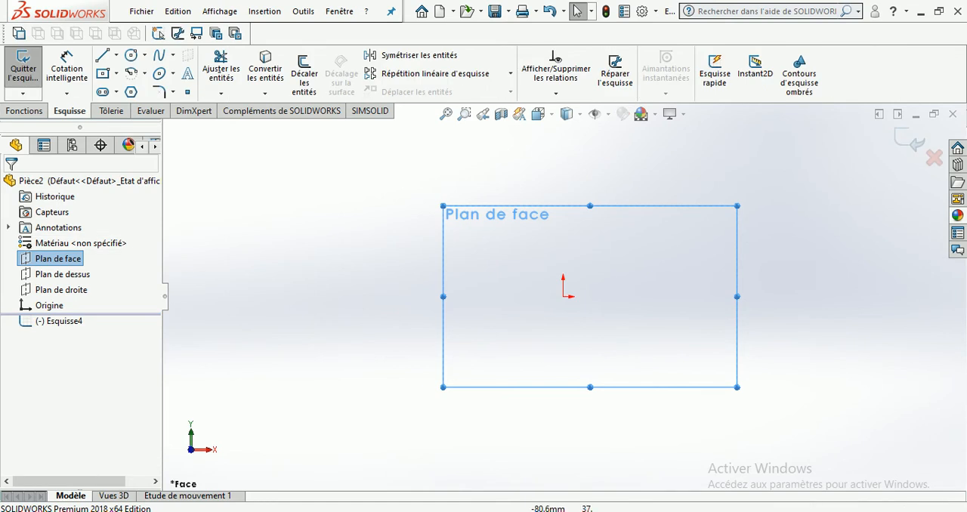
Draw a circle enclosing the origin, with its centre slightly above and to the right of it
left_click(131, 55)
left_click(571, 257)
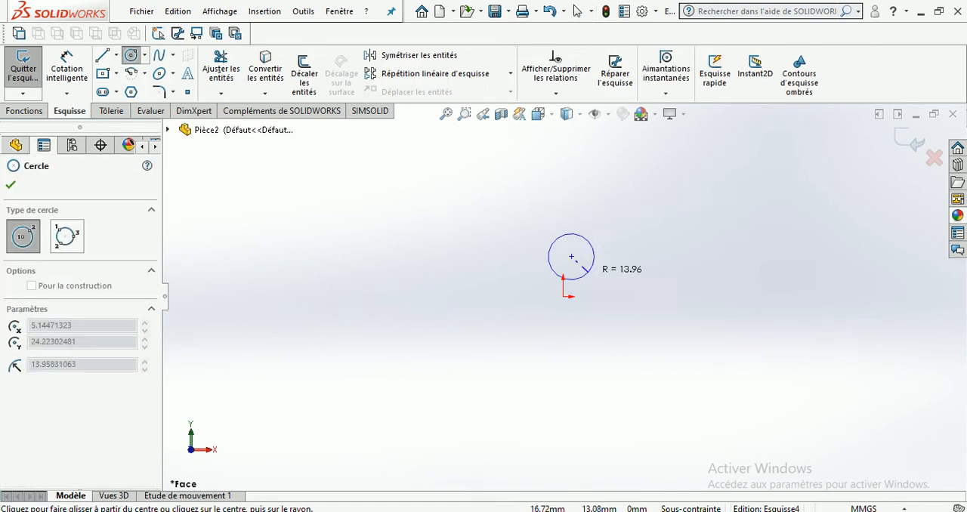
left_click(611, 297)
Trim away the circle around the origin and exit the empty sketch
left_click(220, 68)
left_click_drag(627, 232, 576, 283)
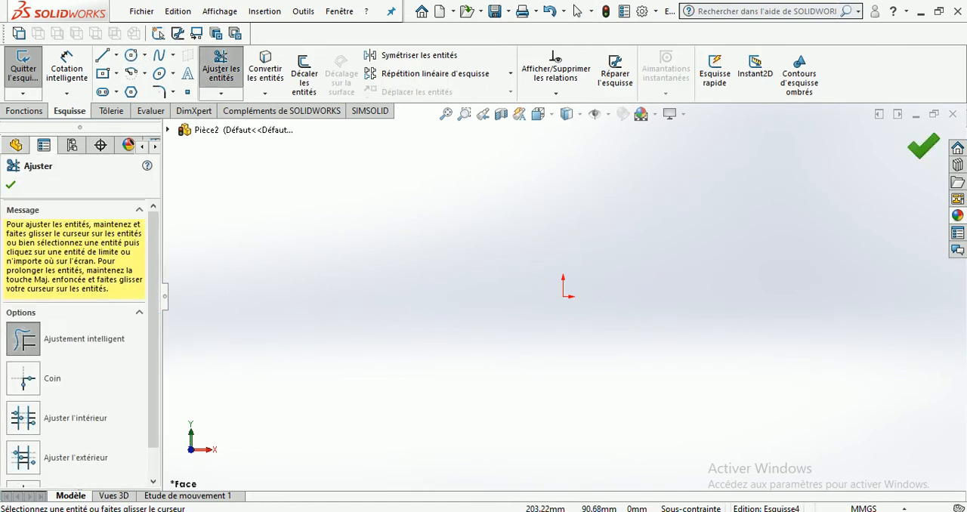
left_click(916, 143)
left_click(916, 143)
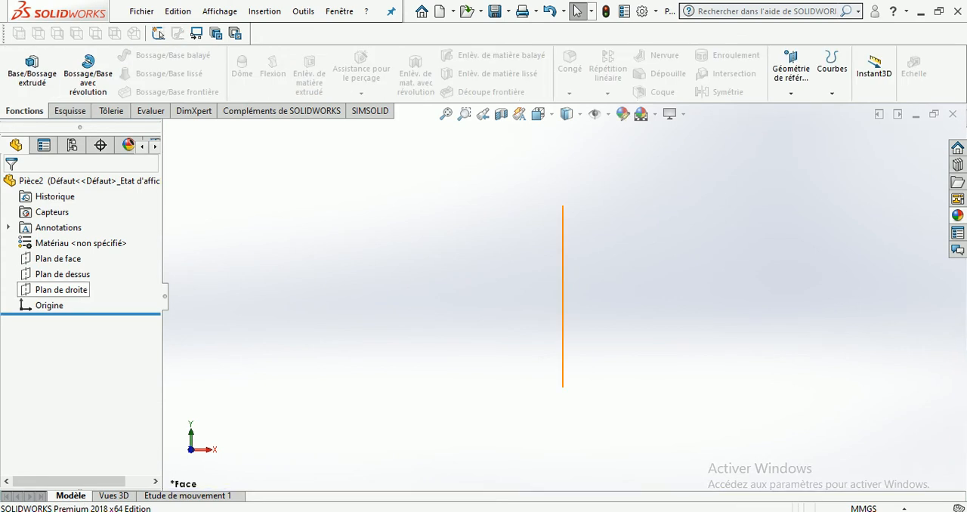
Use the Circle tool to choose Plan de face as the sketch plane and draw a circle to the upper left of the origin
left_click(69, 111)
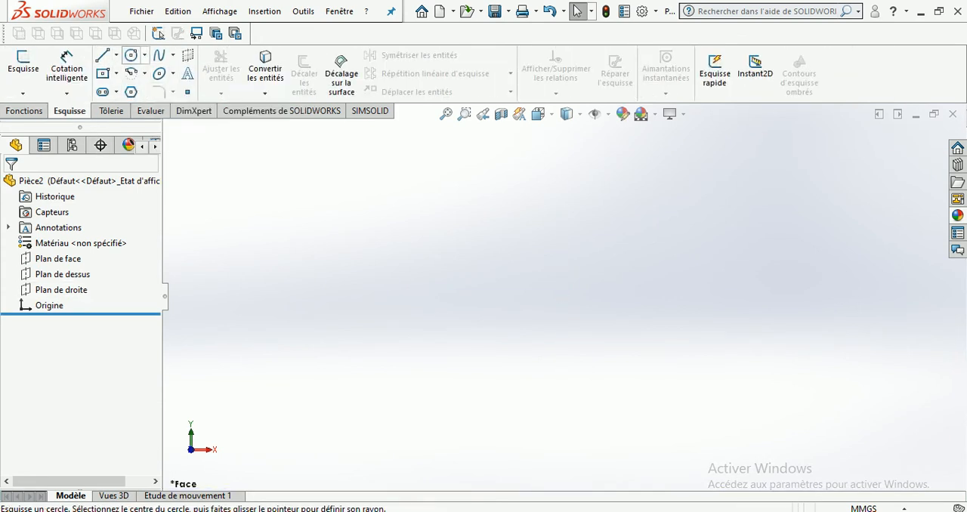
left_click(144, 55)
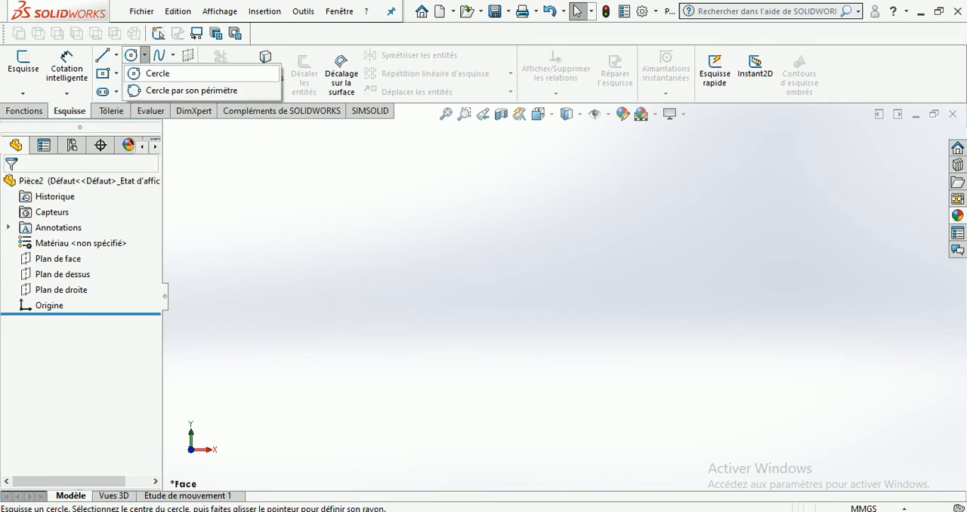
left_click(155, 74)
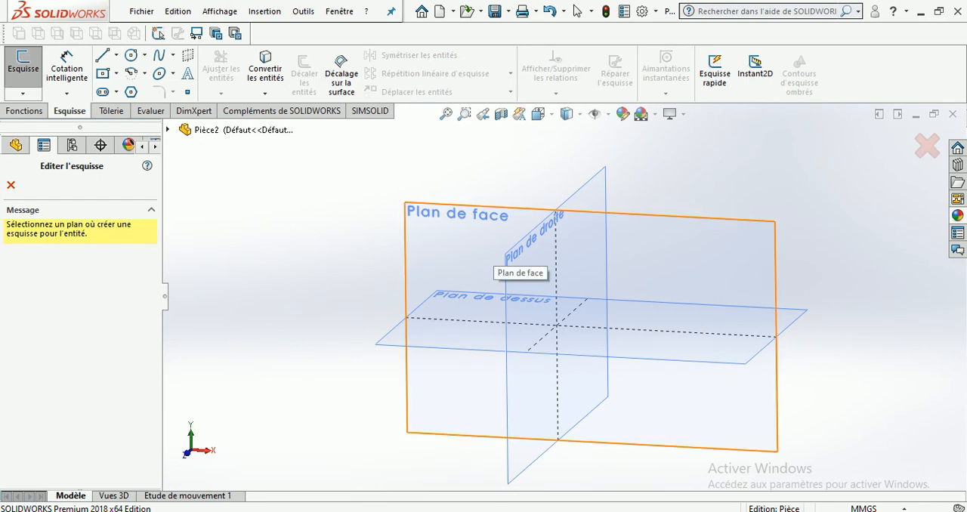
scroll(495, 254, "up", 9)
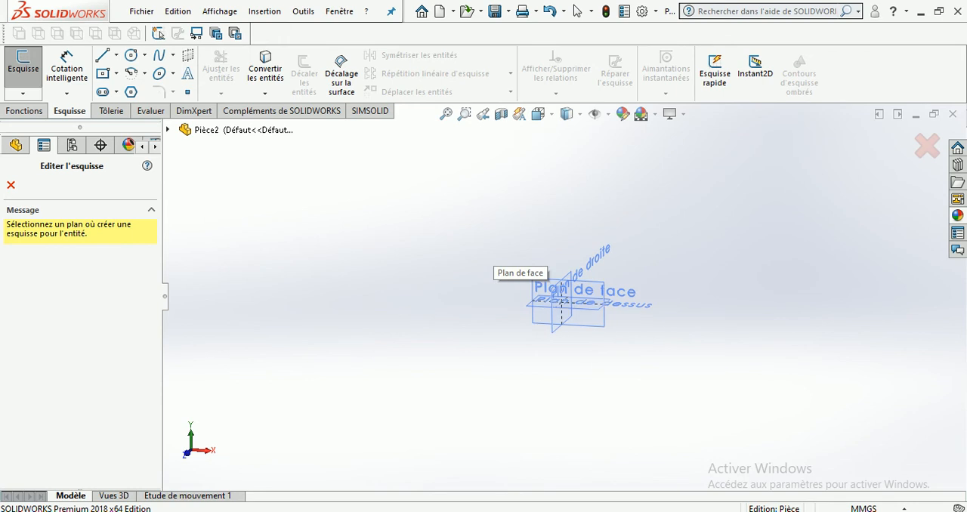
scroll(613, 323, "down", 3)
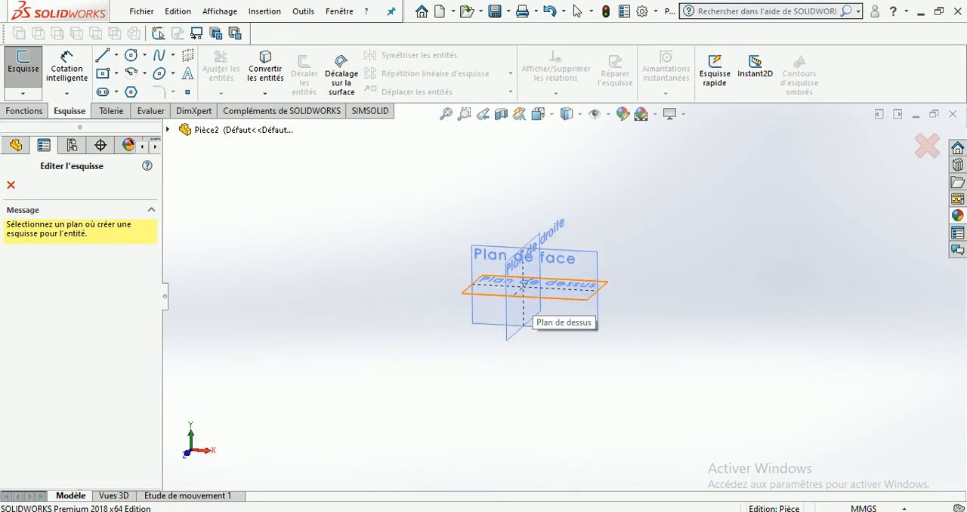
scroll(532, 299, "up", 4)
scroll(532, 299, "down", 10)
scroll(532, 300, "up", 4)
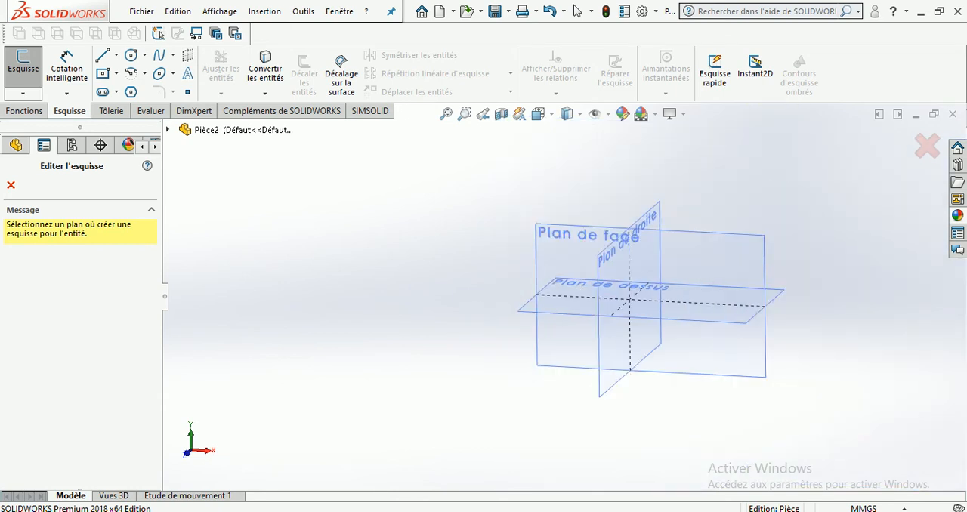
scroll(592, 236, "down", 2)
scroll(556, 256, "up", 3)
scroll(533, 299, "down", 4)
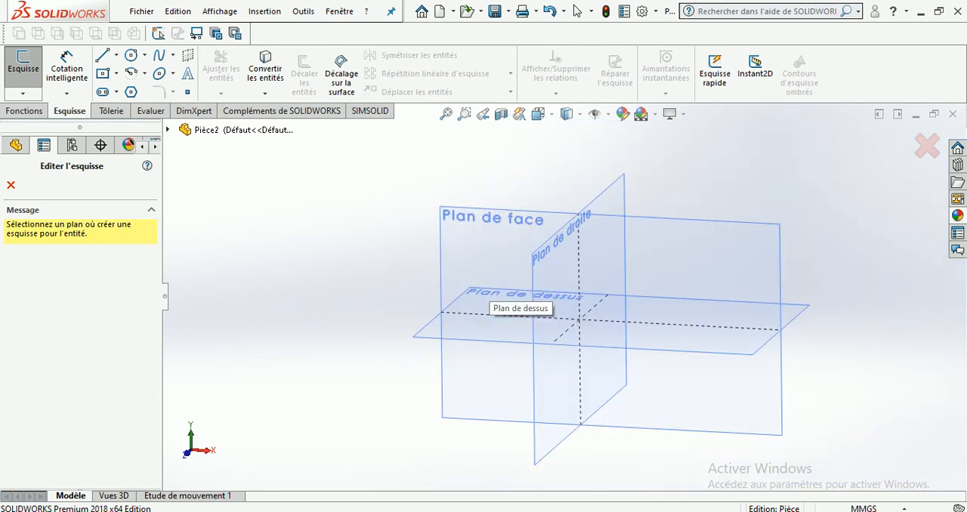
left_click(516, 244)
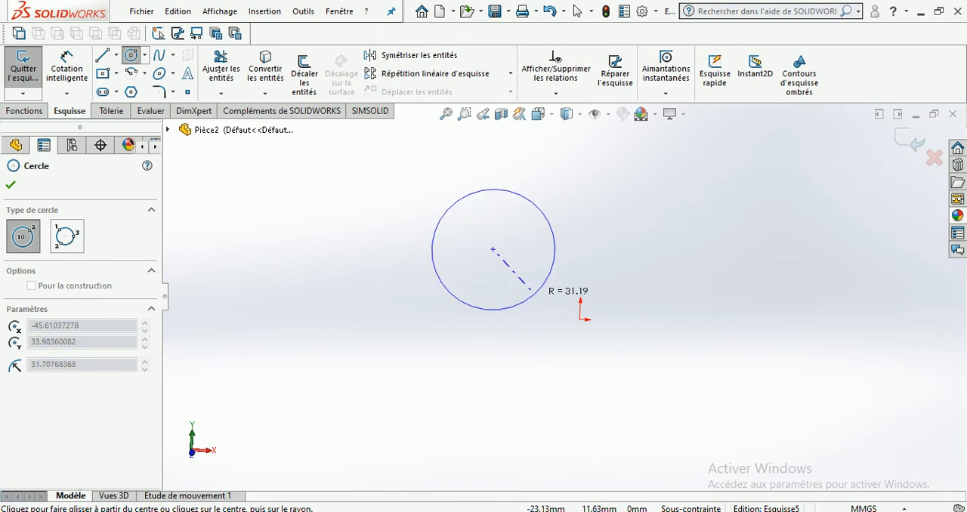
left_click(542, 305)
key("Escape")
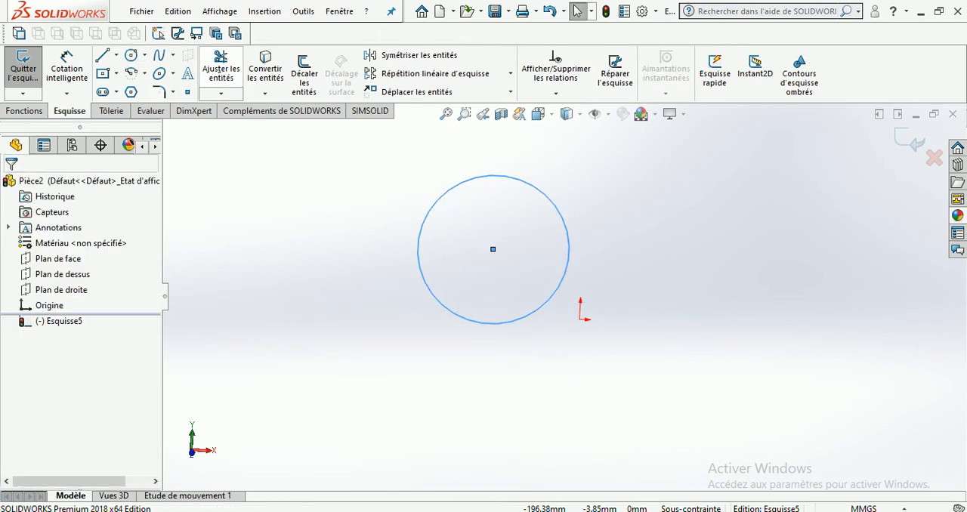
Remove the circle with the Trim tool and exit the sketch
left_click(220, 68)
left_click(439, 197)
left_click(11, 185)
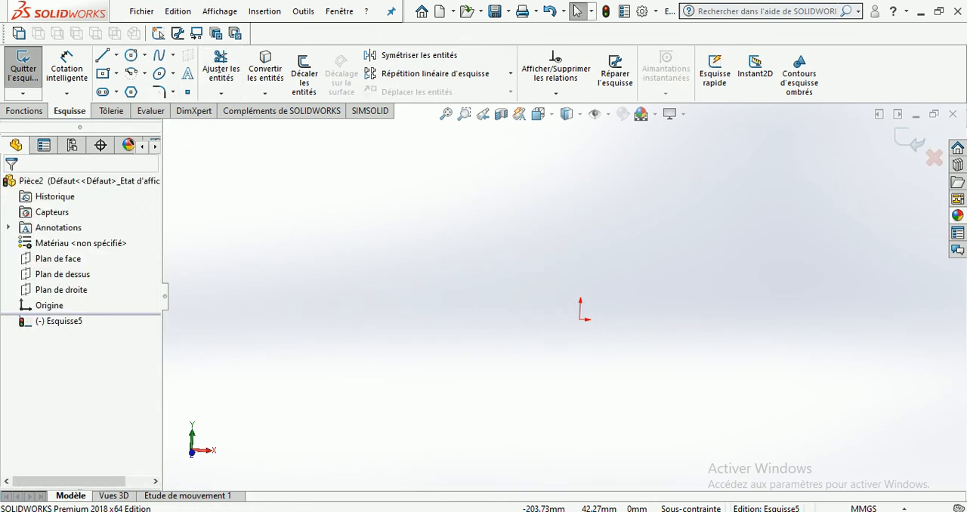
left_click(910, 140)
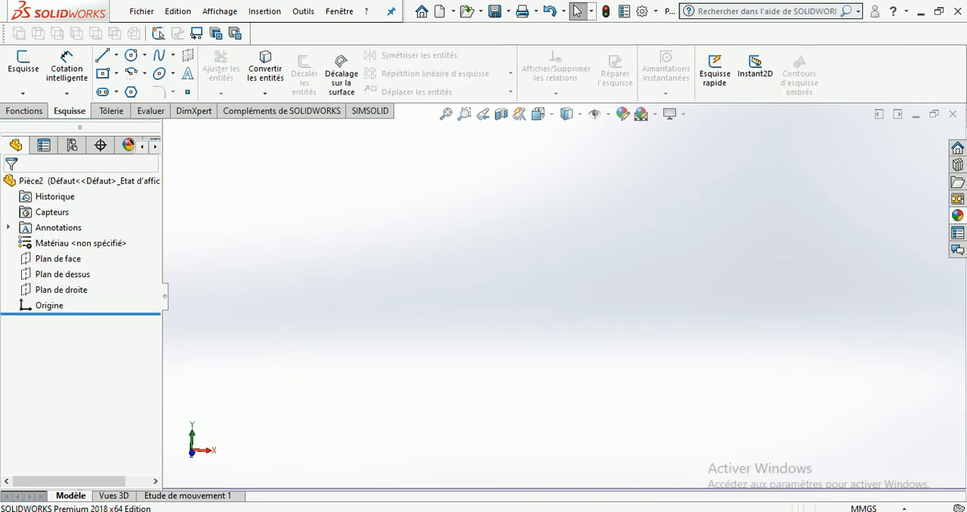
Open a sketch directly on Plan de face and draw a circle up and to the left of the origin
right_click(53, 260)
left_click(63, 242)
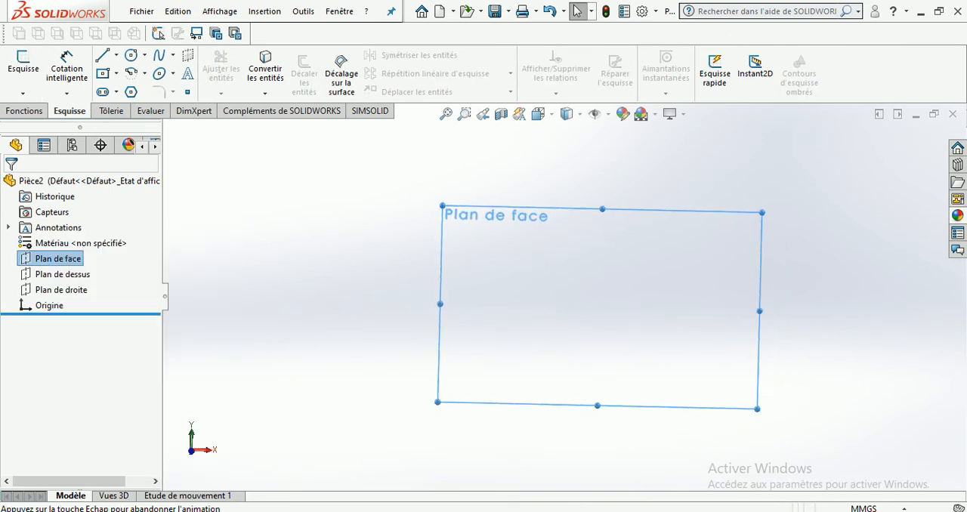
left_click(131, 55)
left_click_drag(460, 227, 496, 261)
Exit the circle sketch and delete it from the feature tree
left_click(910, 140)
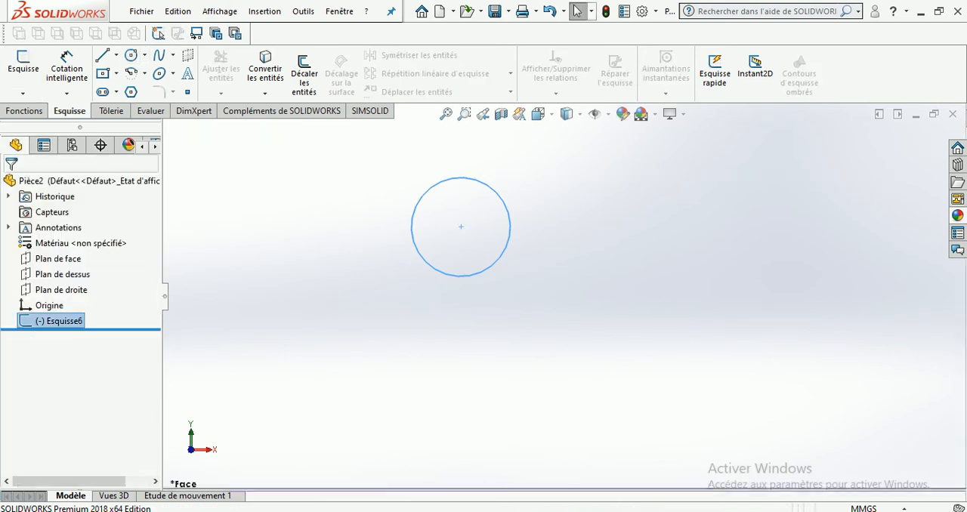
key("Delete")
key("Return")
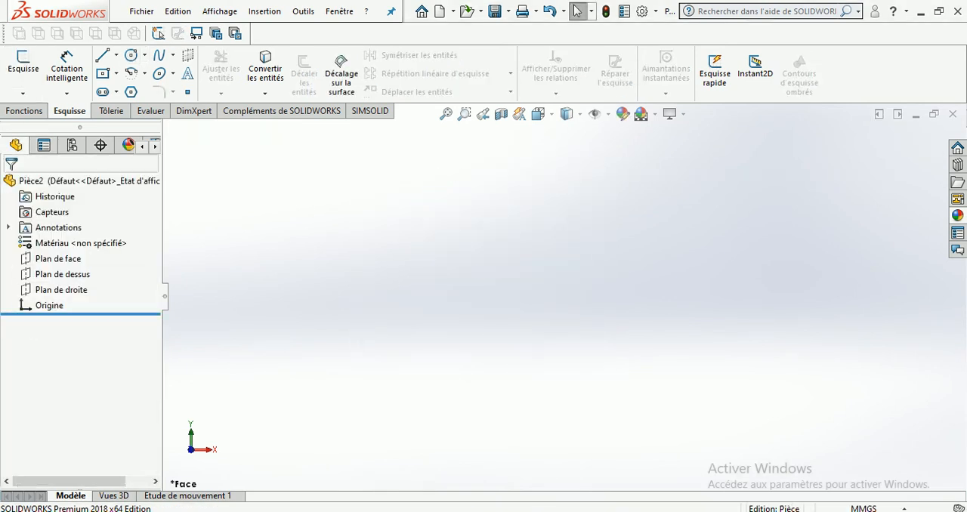
Start the Circle tool, pick Plan de face and draw a large circle centred about 73 mm to the left of the origin
left_click(145, 56)
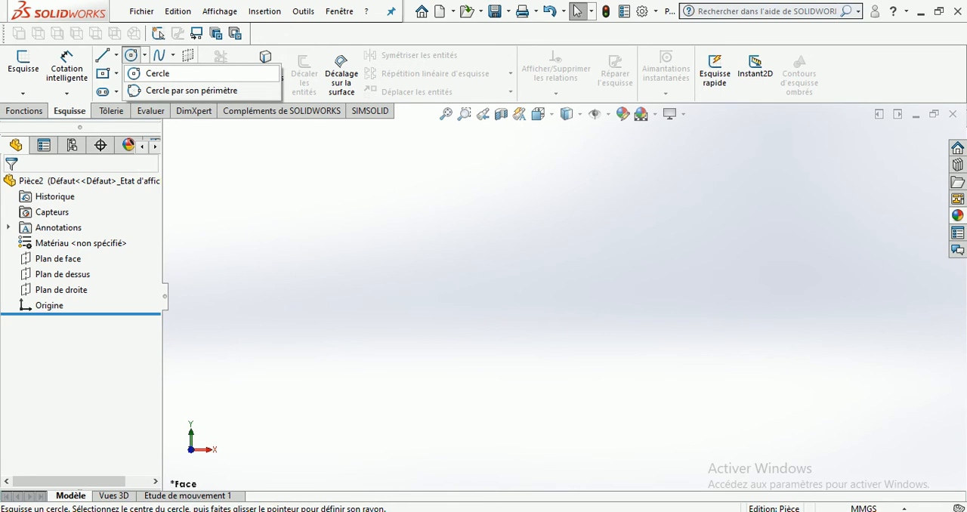
left_click(139, 74)
left_click(364, 155)
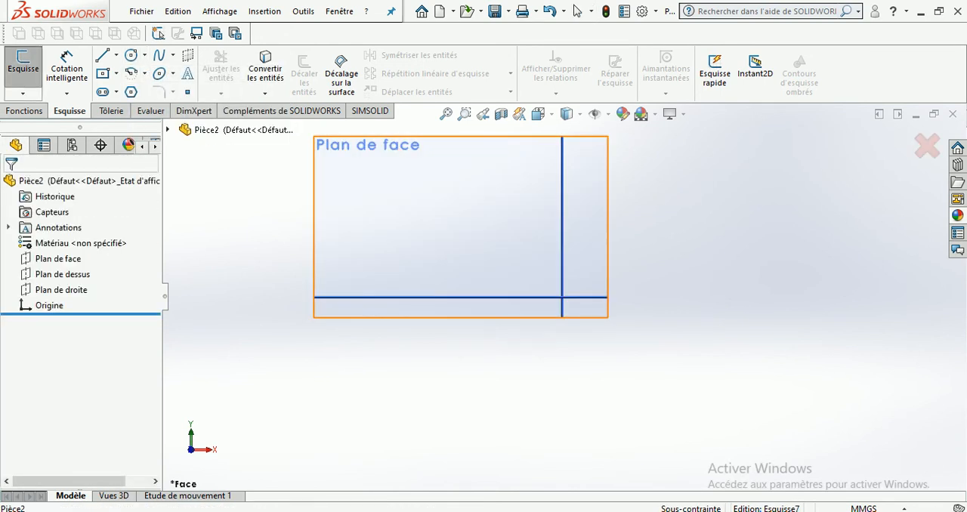
left_click(443, 270)
left_click(509, 335)
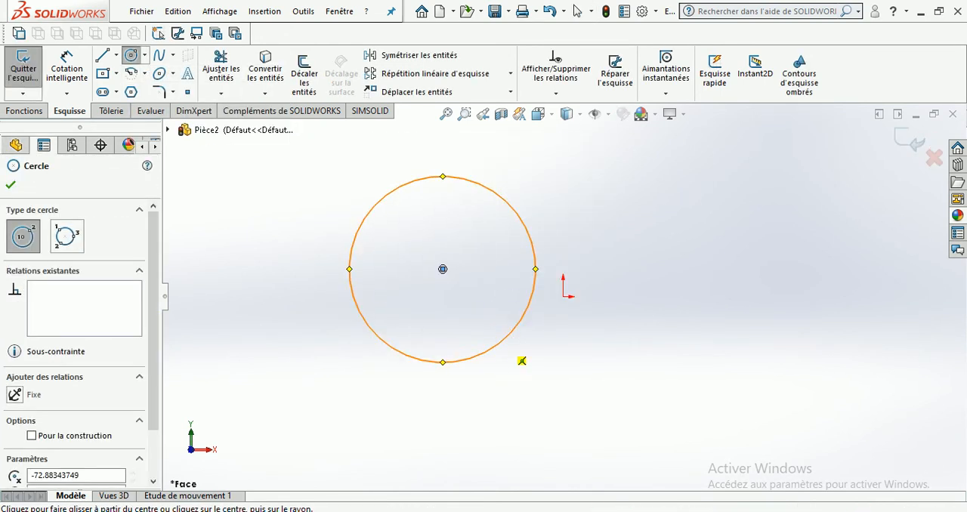
Trim away the large circle and leave the sketch empty
left_click(221, 68)
left_click_drag(392, 175, 428, 213)
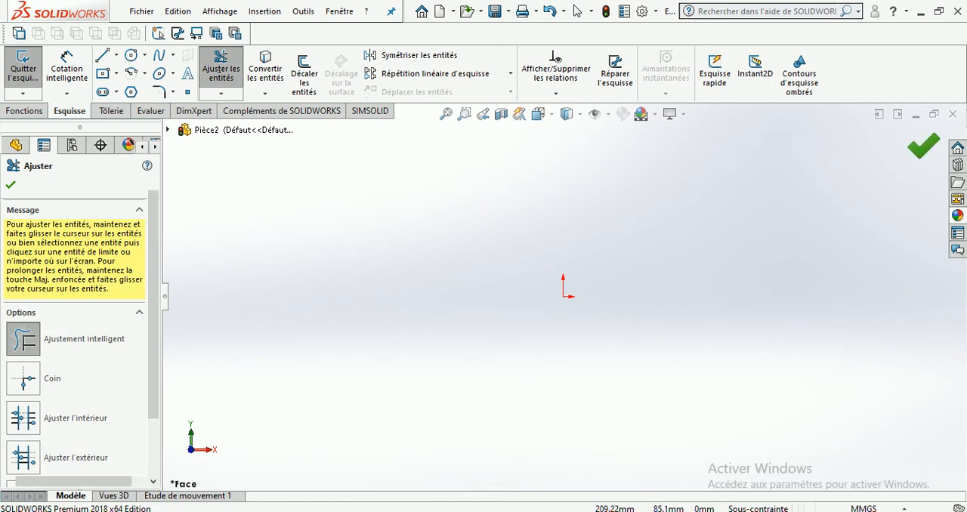
left_click(924, 147)
left_click(917, 142)
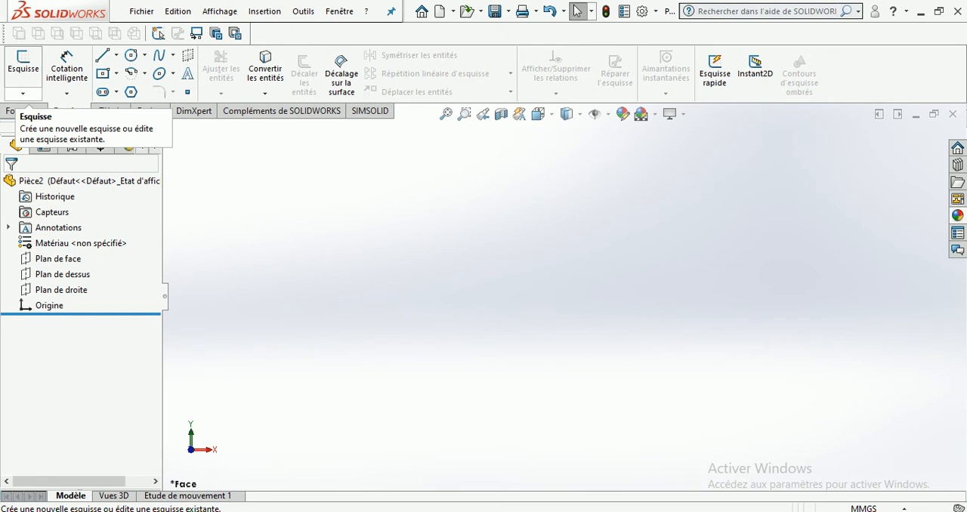
Start a new 2D sketch, pick Plan de face and draw a circle up and to the left of the origin
left_click(23, 93)
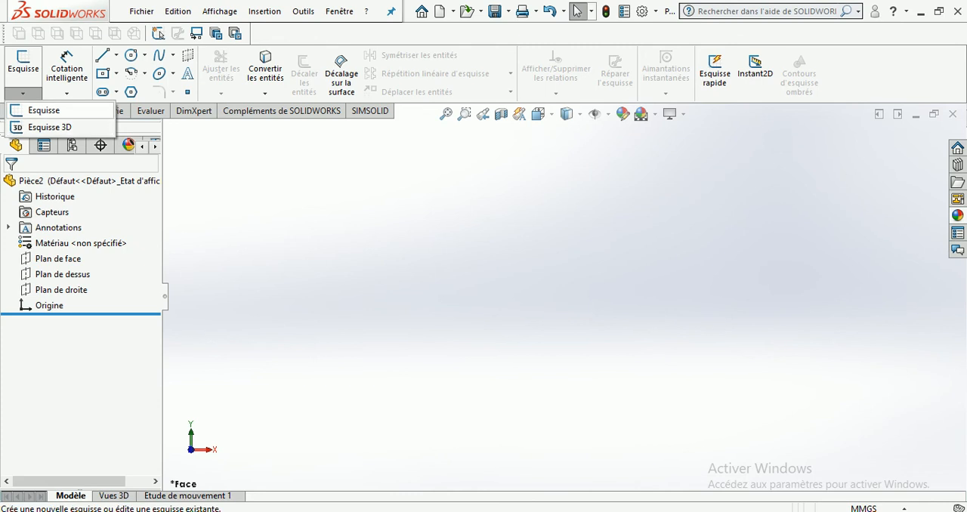
left_click(44, 110)
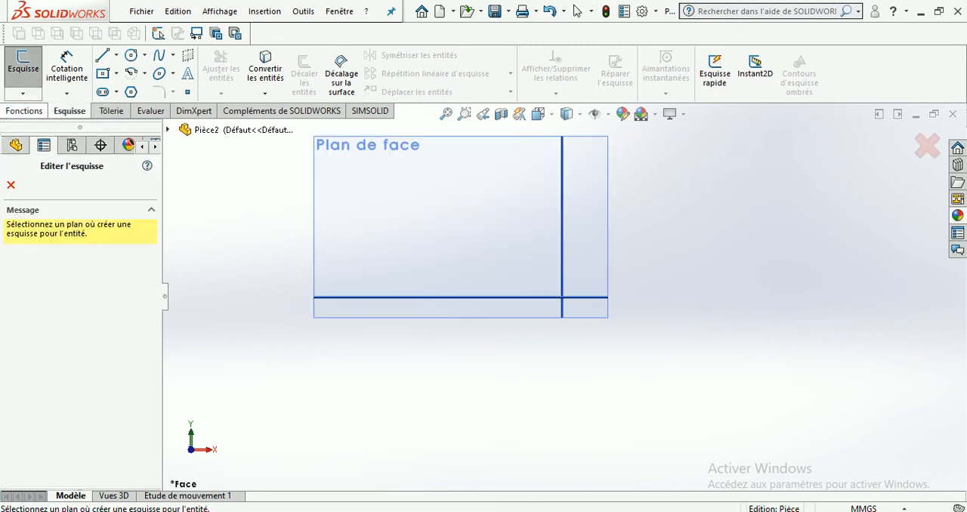
left_click(367, 145)
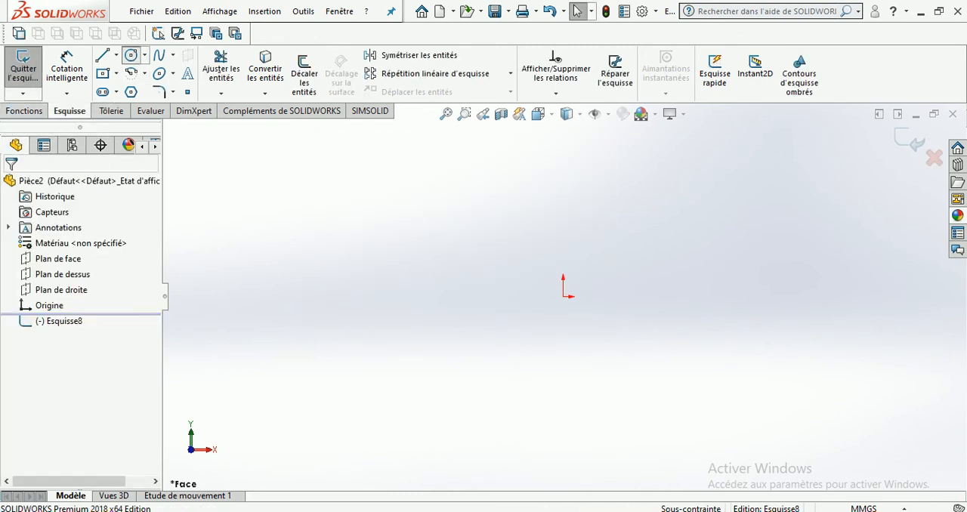
left_click(132, 55)
left_click(408, 198)
left_click(460, 250)
Trim away the circle and exit the empty sketch
left_click(221, 68)
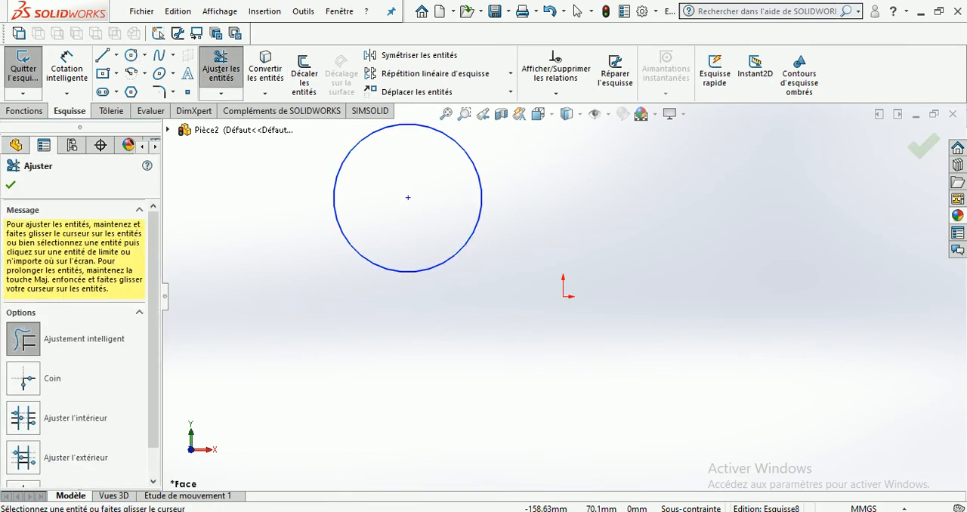
left_click(11, 185)
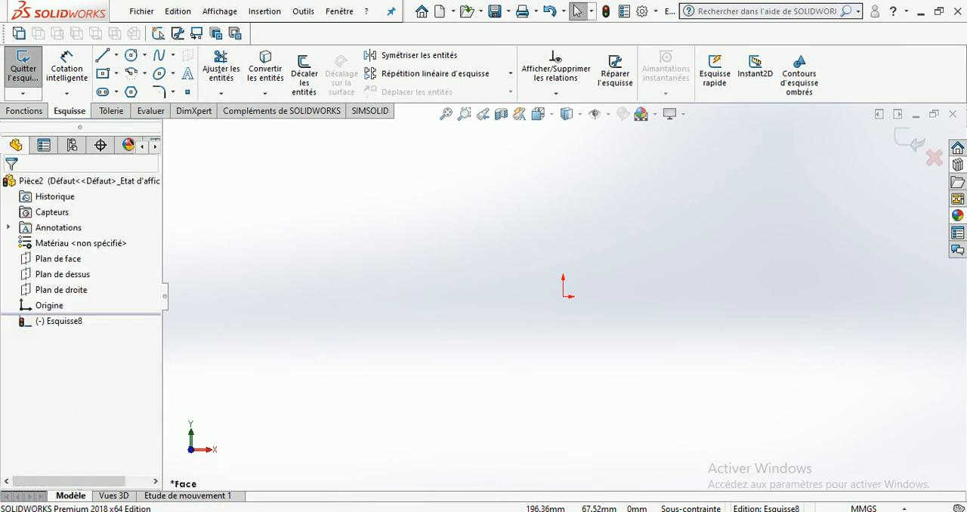
left_click(909, 141)
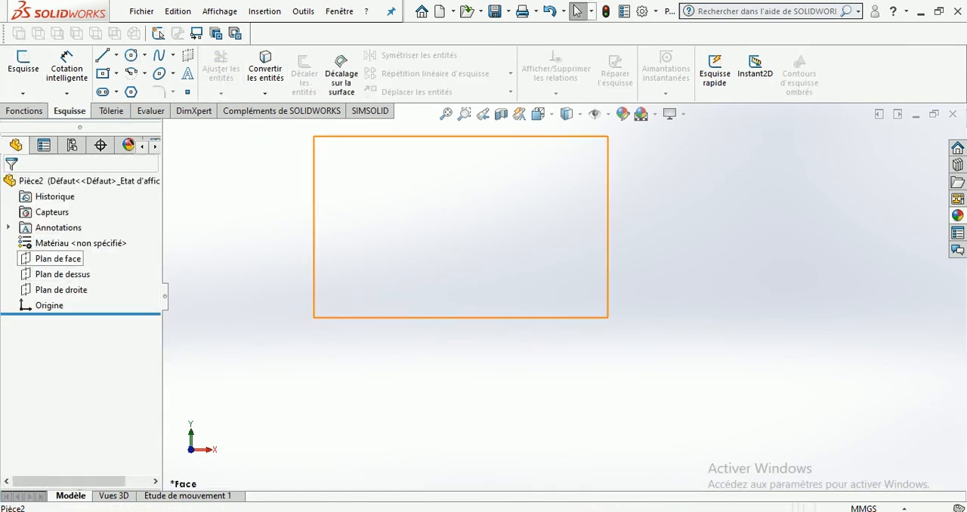
Open a sketch directly on Plan de face from the feature tree and exit it without drawing
right_click(62, 258)
left_click(80, 234)
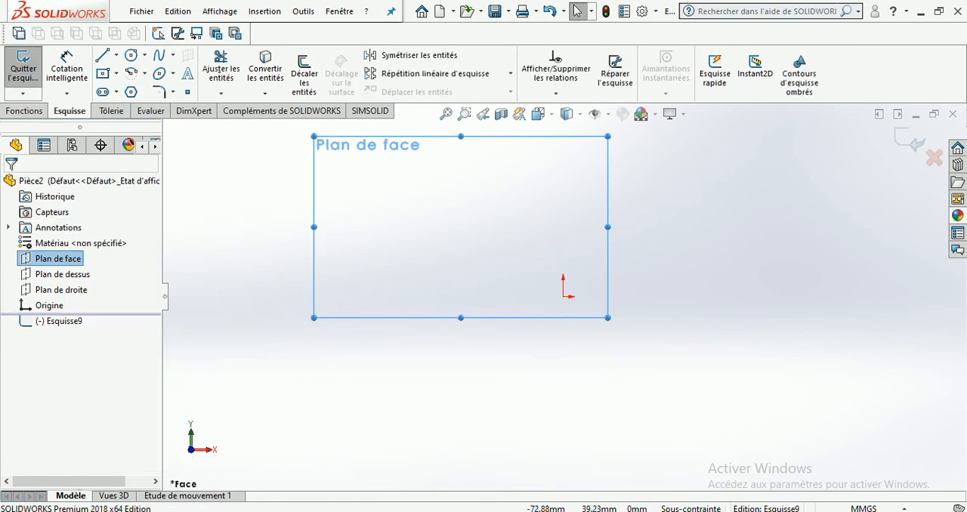
left_click(909, 141)
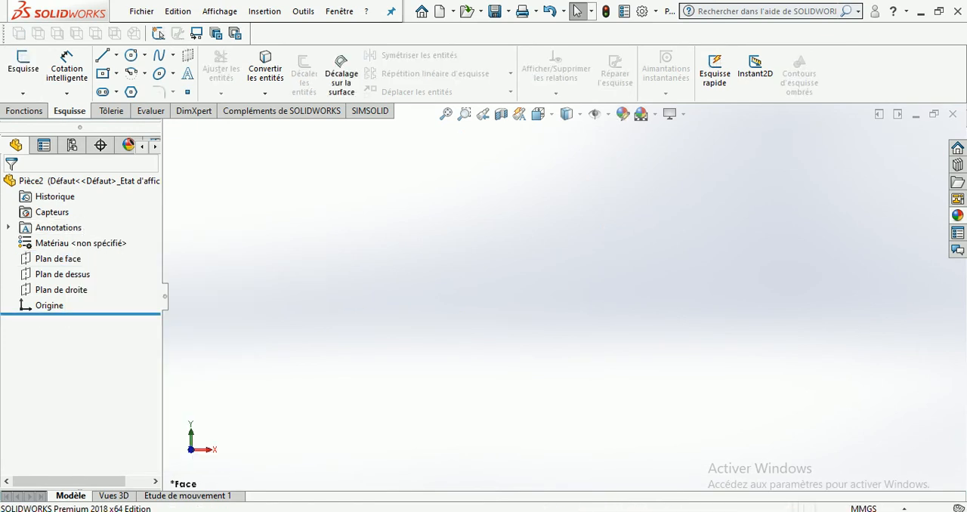
Start the Circle tool first, choose Plan de face as the sketch plane and exit without drawing
left_click(144, 56)
left_click(150, 73)
left_click(355, 138)
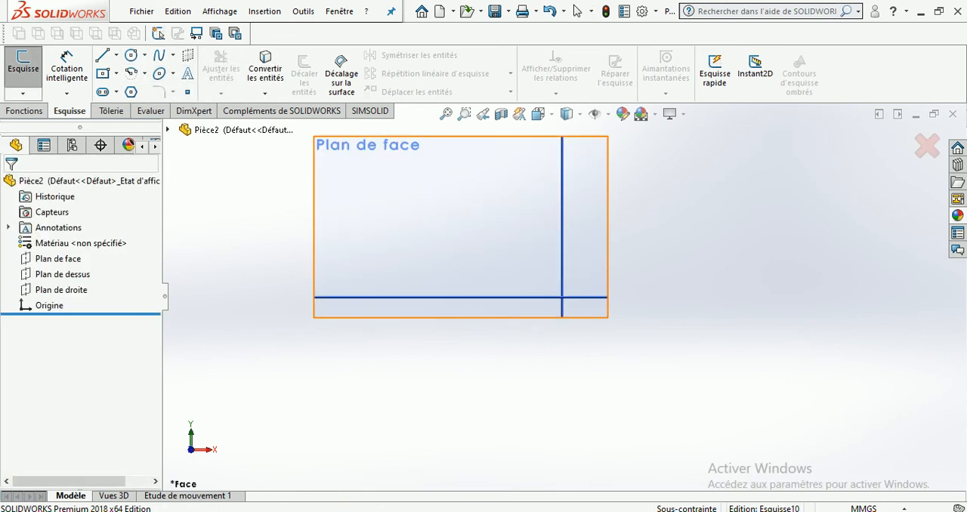
left_click(909, 140)
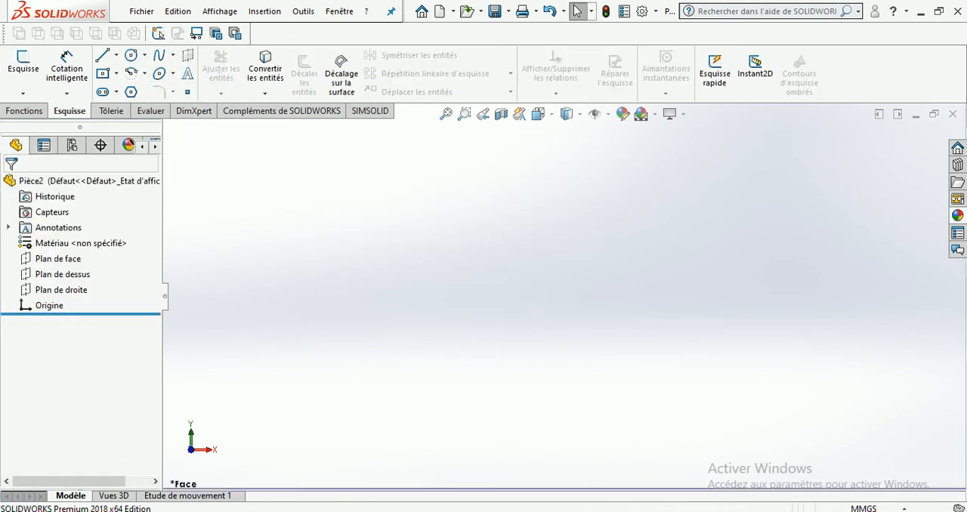
Start a 2D sketch before choosing a plane, pick Plan de face and draw a circle up and to the left of the origin
left_click(23, 94)
left_click(43, 111)
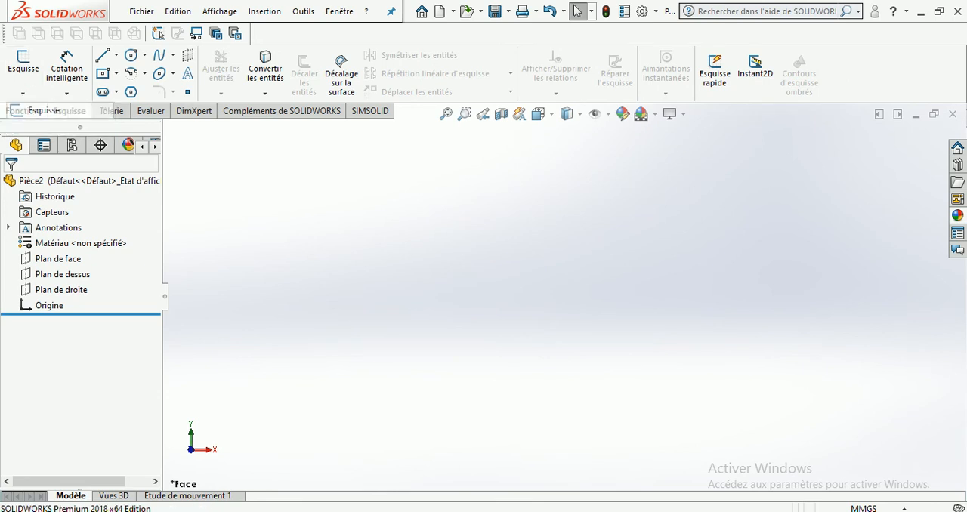
left_click(343, 139)
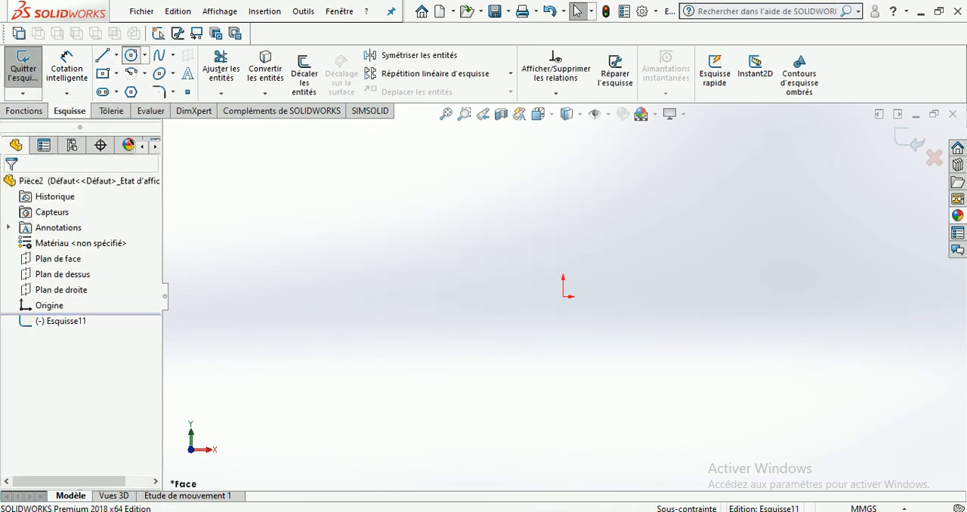
left_click(131, 55)
left_click(443, 222)
left_click(486, 266)
Exit the circle sketch and delete it from the feature tree
left_click(909, 140)
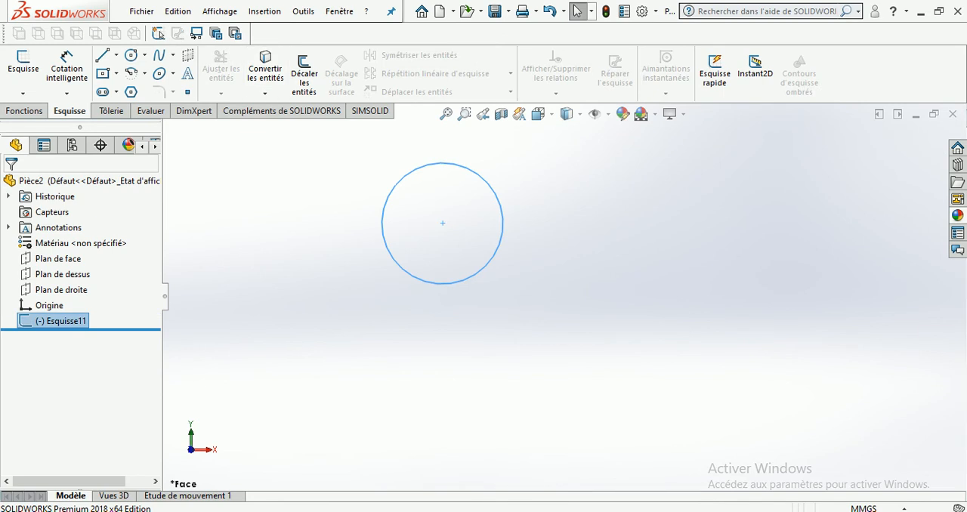
key("Delete")
key("Return")
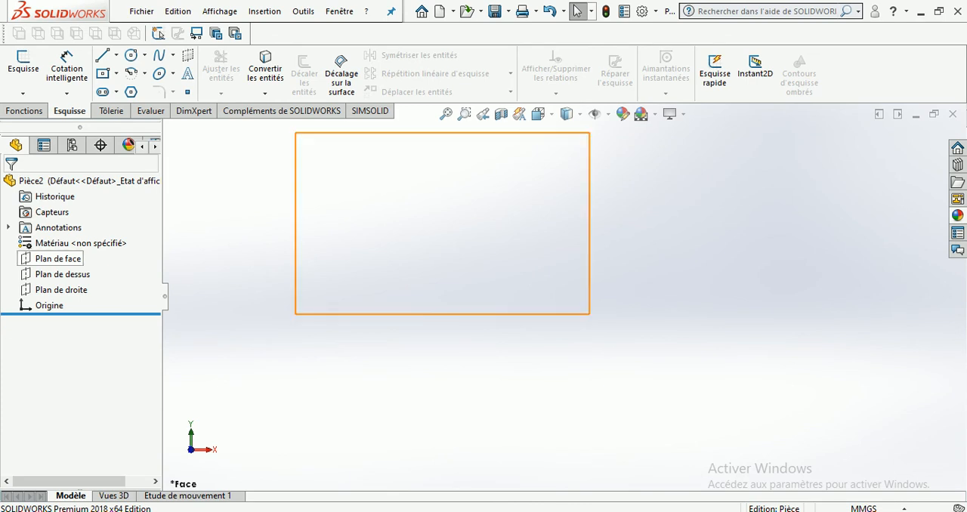
Open a new sketch directly from Plan de face and leave it again without drawing
right_click(58, 258)
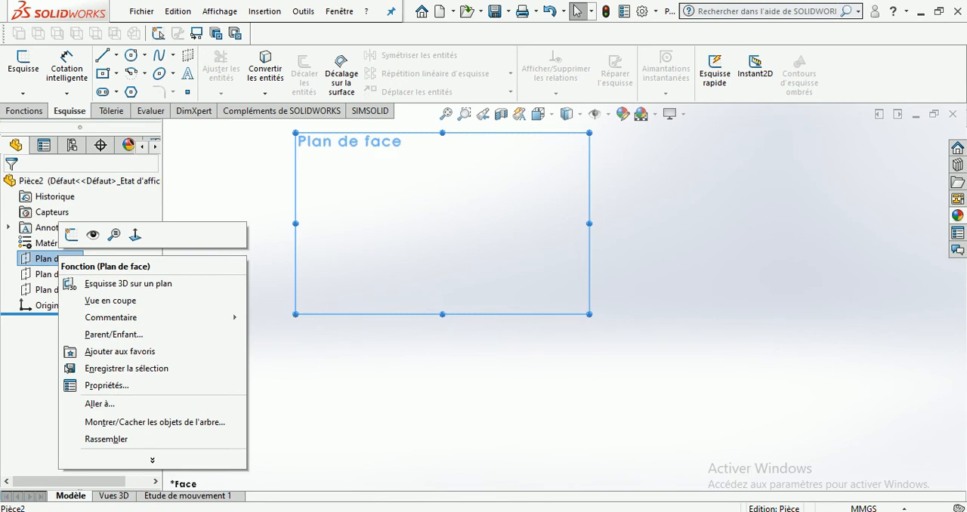
left_click(72, 235)
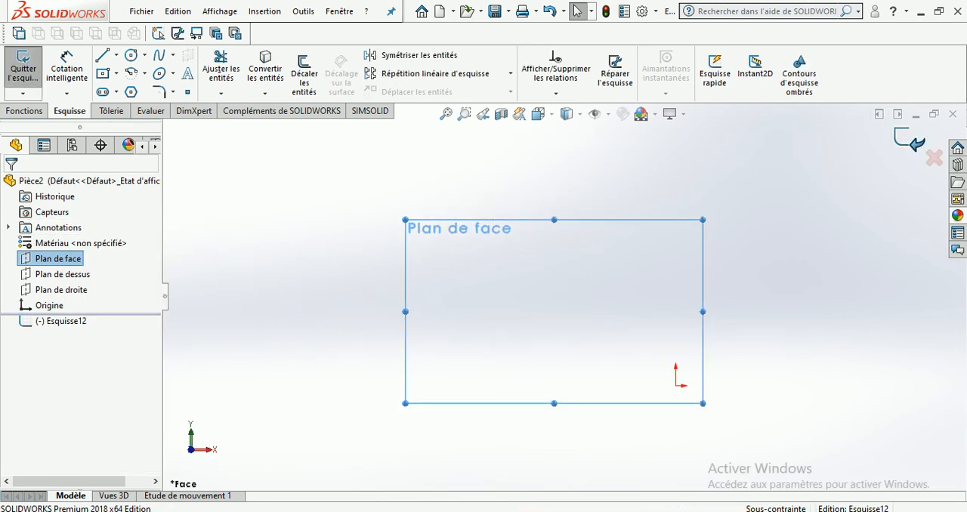
left_click(23, 67)
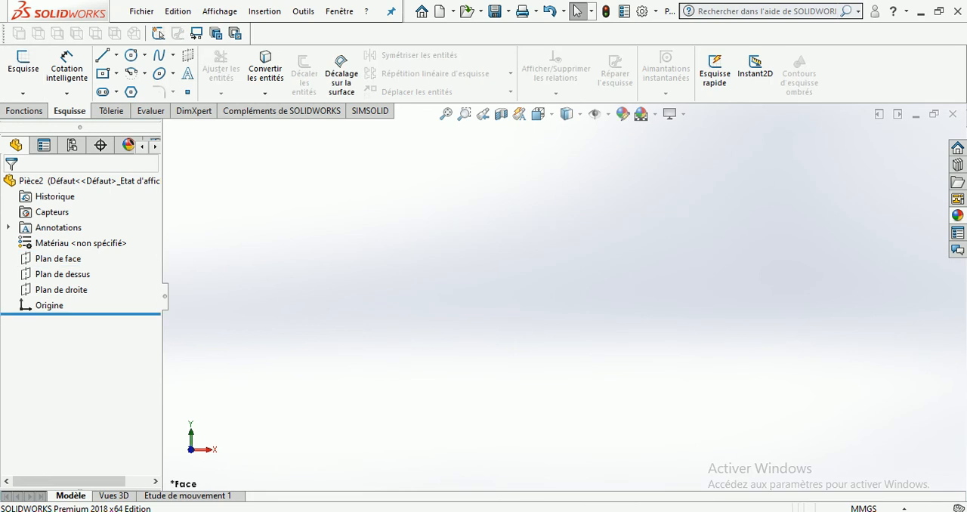
Open a sketch on Plan de face and resize the displayed plane by its corner handles to a smaller rectangle
left_click(59, 259)
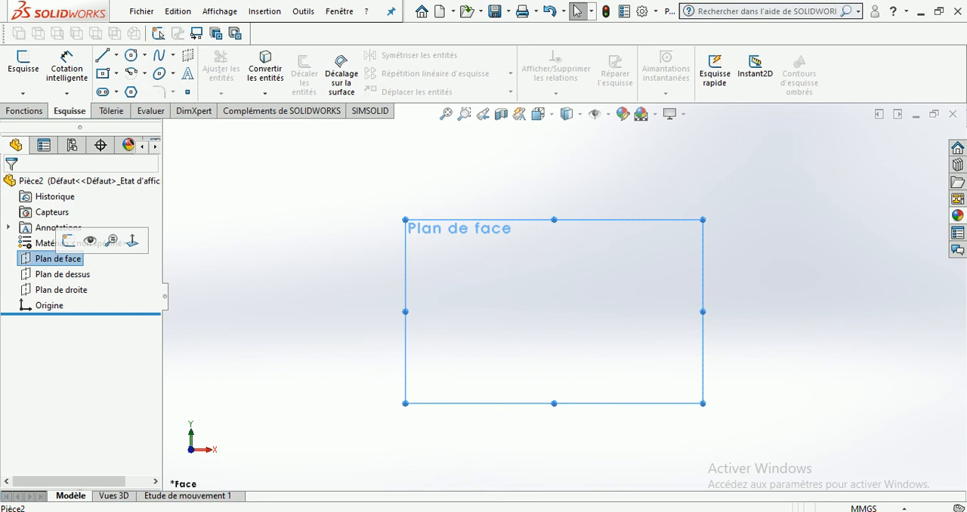
left_click(68, 240)
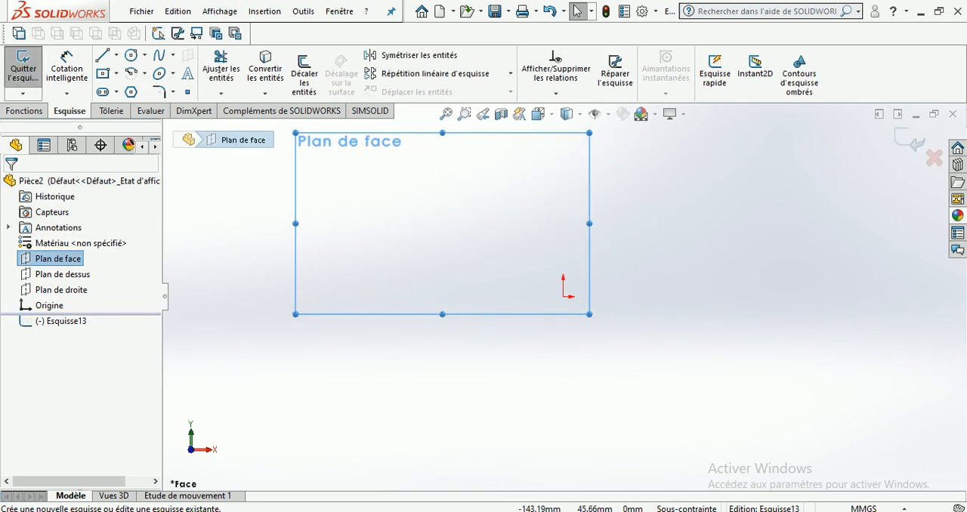
left_click_drag(686, 189, 966, 222)
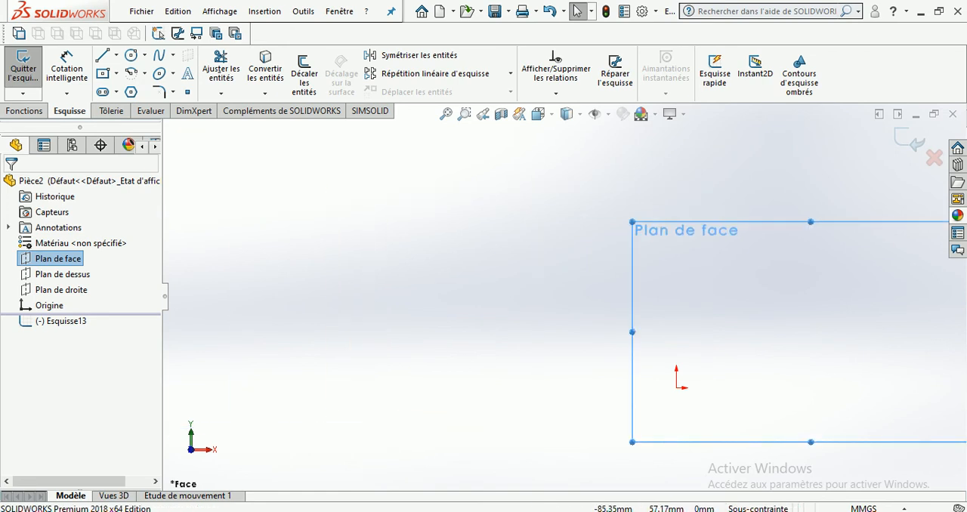
scroll(648, 280, "up", 2)
scroll(562, 296, "up", 3)
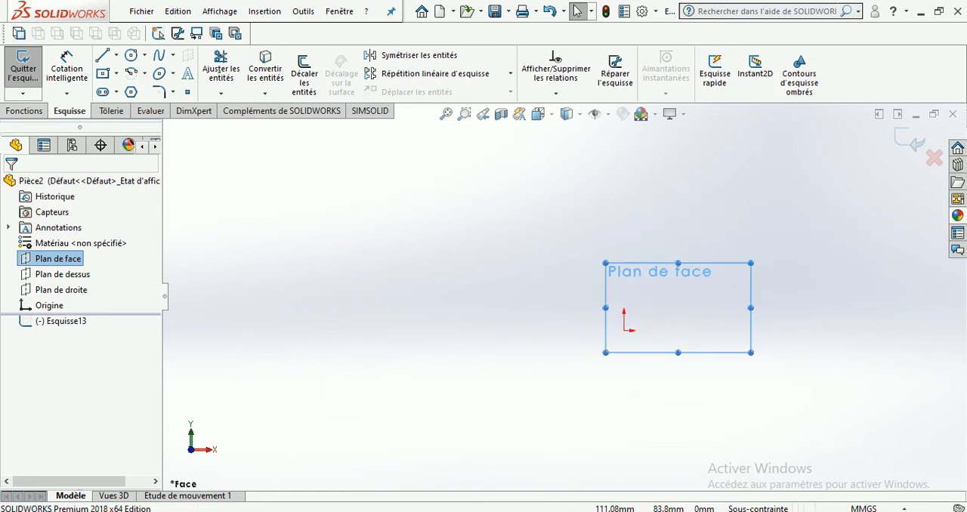
scroll(756, 319, "down", 4)
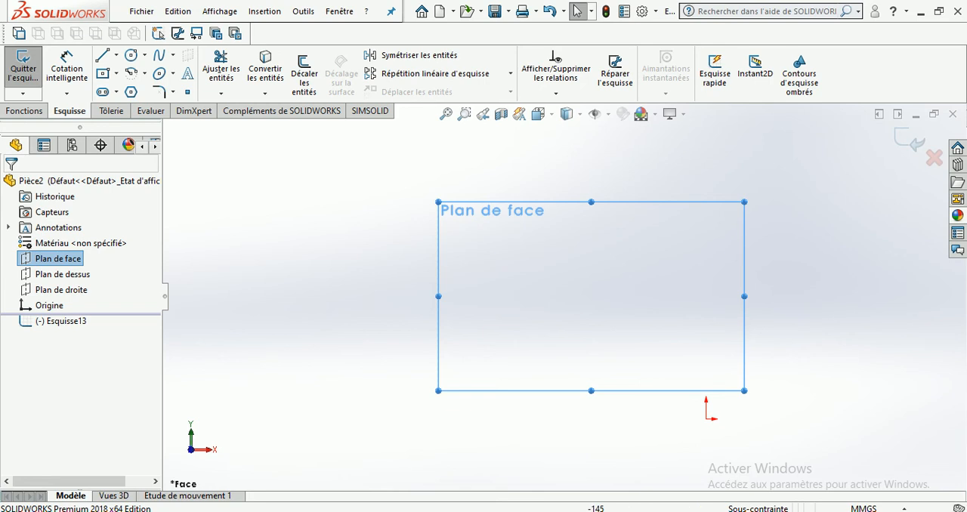
left_click_drag(438, 202, 569, 281)
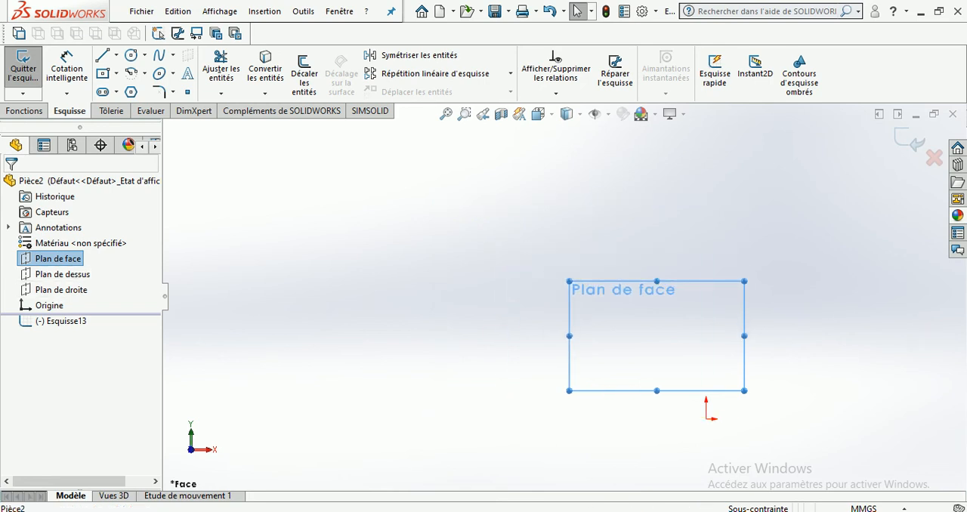
Show Plan de face in the graphics area, hide it again and exit the empty sketch
right_click(60, 258)
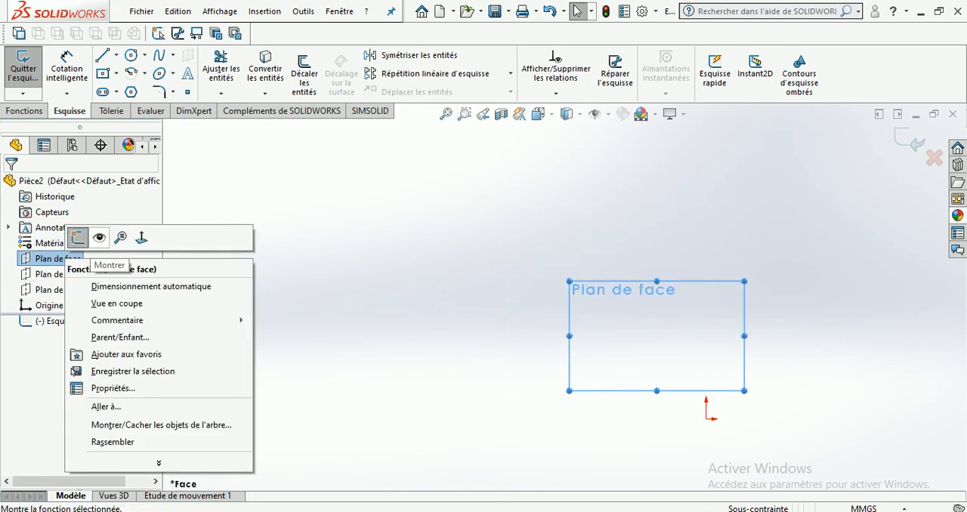
left_click(99, 238)
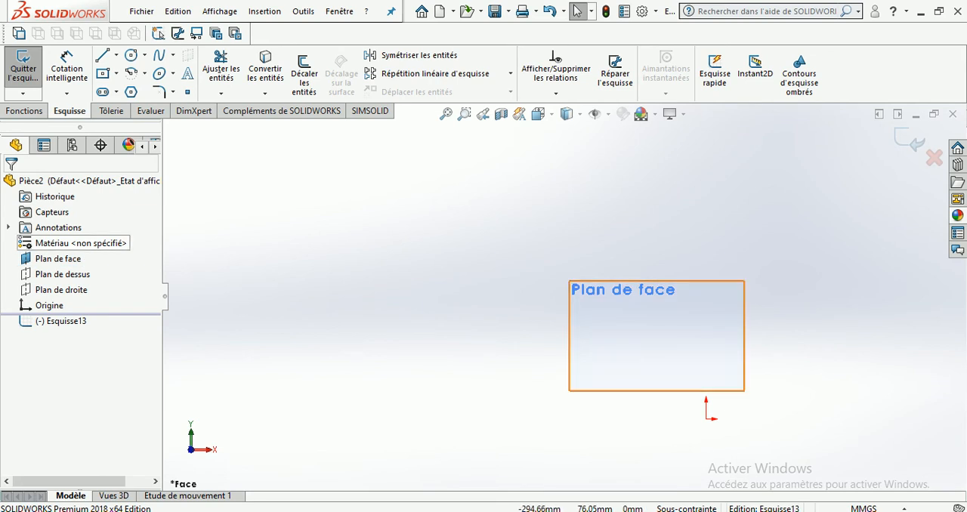
right_click(60, 258)
left_click(72, 237)
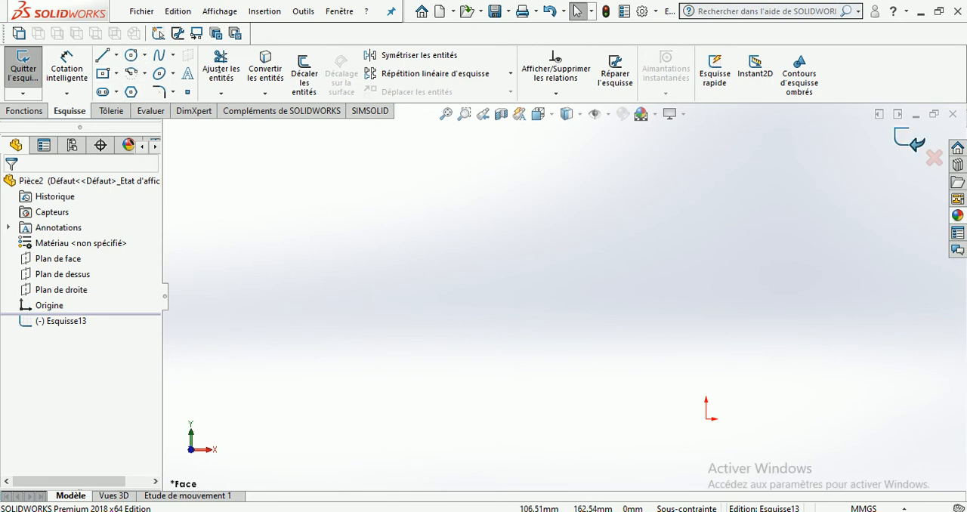
left_click(909, 141)
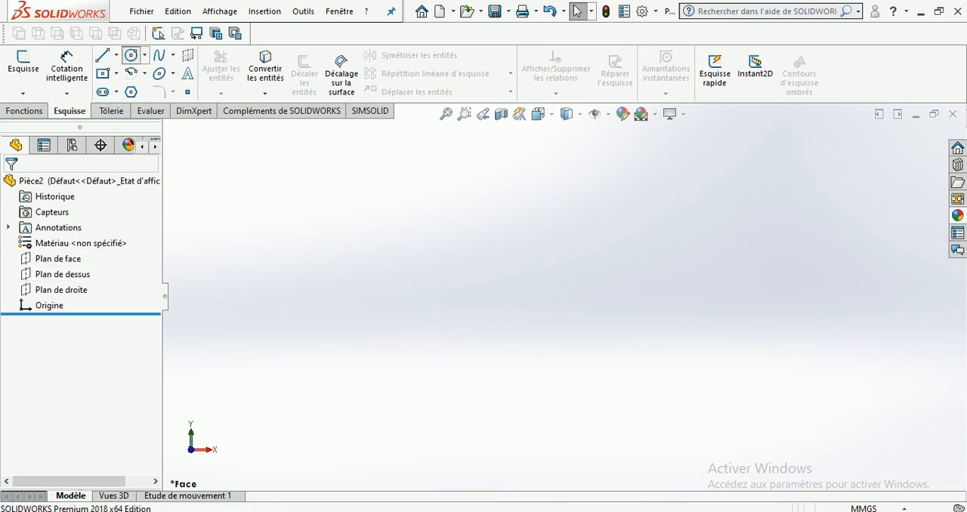
Start the Circle tool, pick Plan de face and draw a circle centred about 149 mm to the left of the origin
left_click(131, 54)
left_click(622, 287)
left_click(449, 259)
left_click(495, 305)
scroll(562, 296, "up", 4)
scroll(568, 294, "down", 3)
scroll(620, 301, "down", 6)
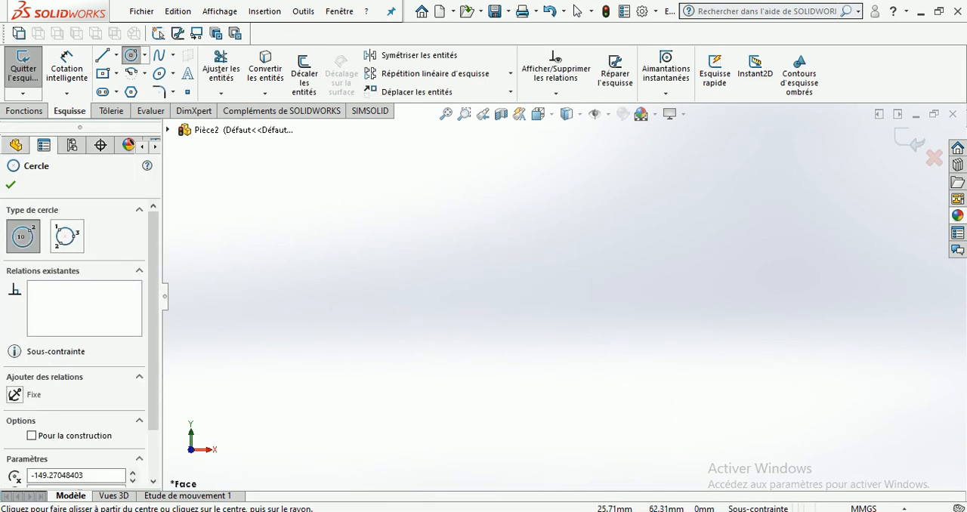
middle_click_drag(620, 300, 468, 249)
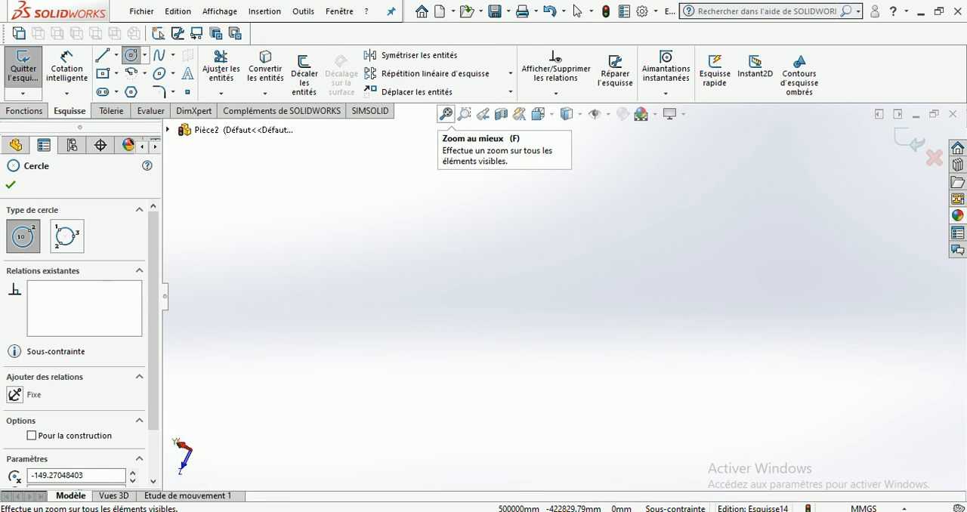
left_click(446, 114)
mouse_move(564, 295)
left_mouse_down()
mouse_move(708, 239)
mouse_move(664, 256)
left_mouse_up()
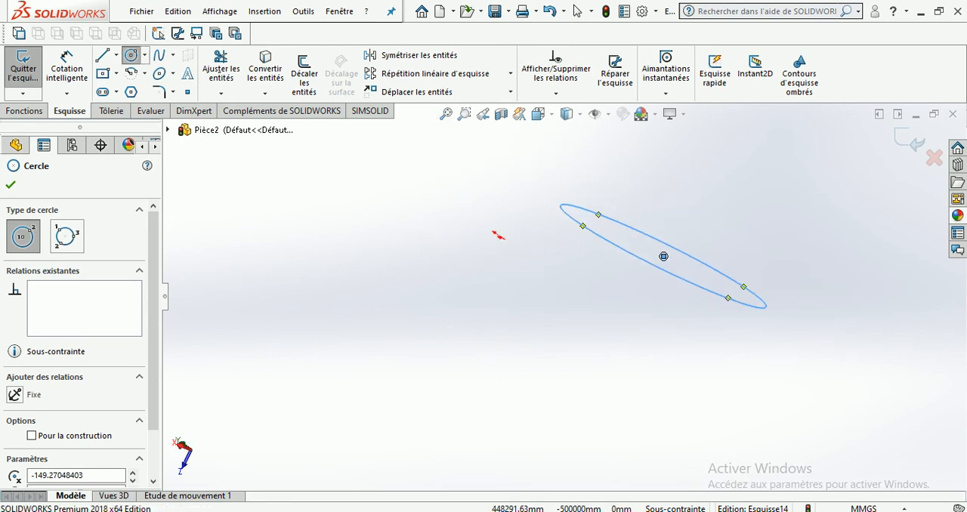
left_click(11, 184)
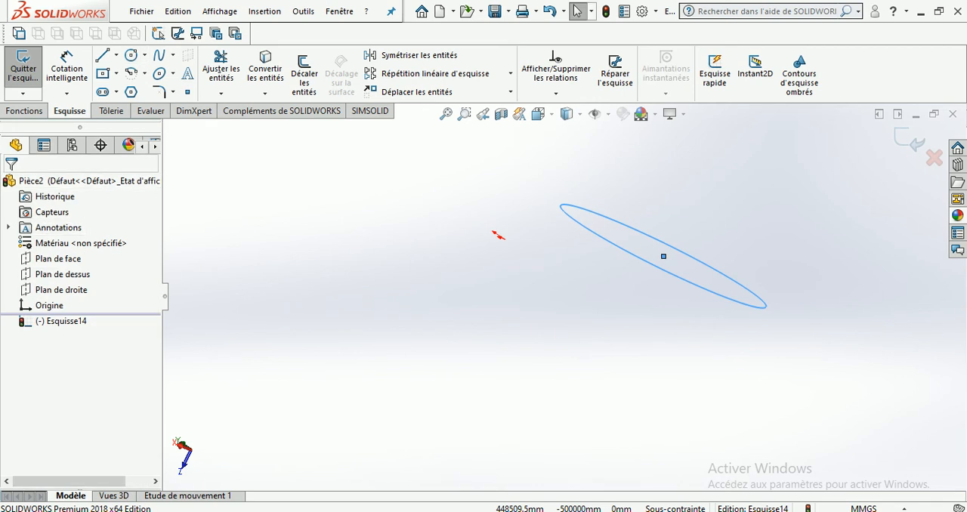
Orient the view normal to Plan de face so the circle and origin are both in view, and clear the plane selection
right_click(66, 258)
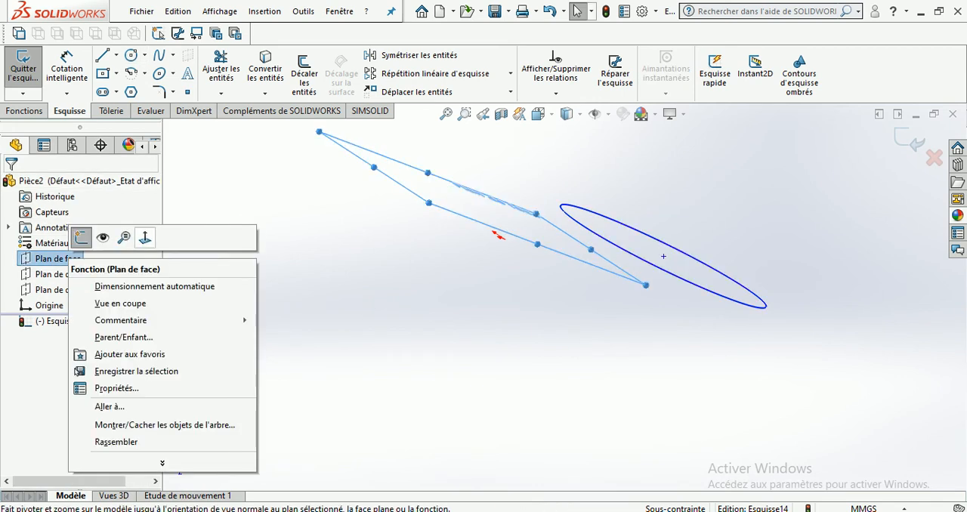
left_click(81, 237)
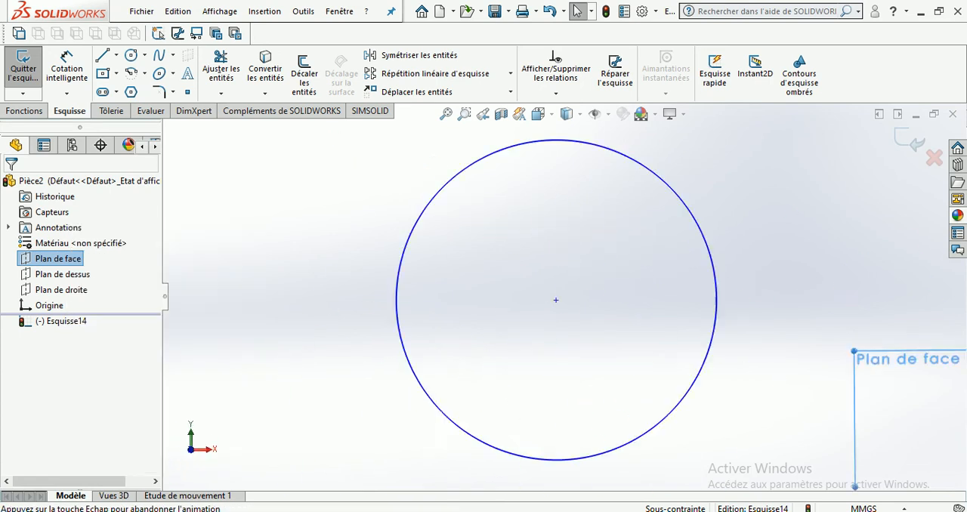
scroll(548, 298, "up", 5)
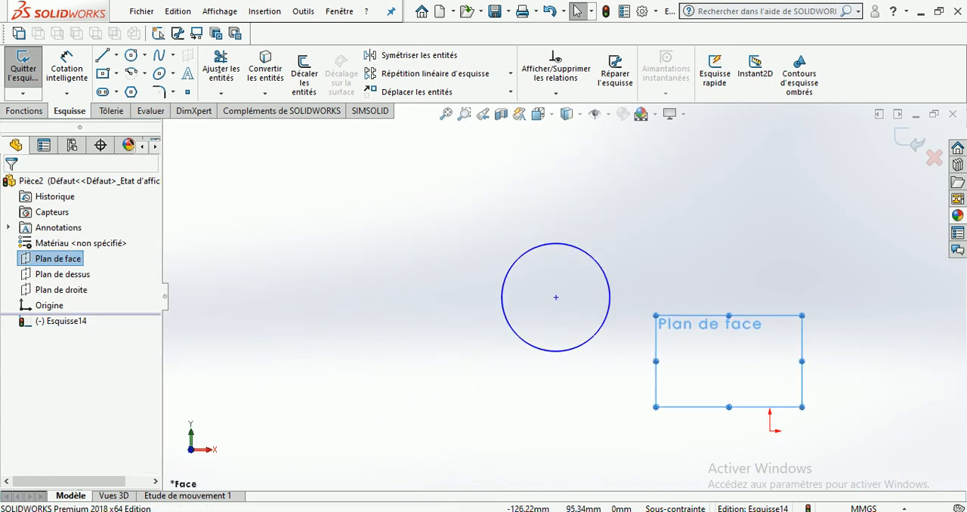
left_click(702, 333)
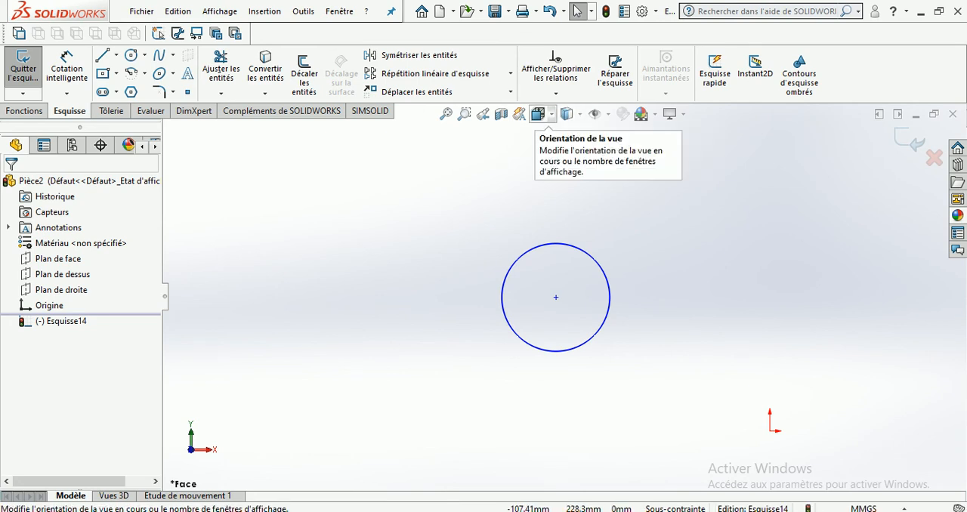
Rotate the view selector cube and orient the view to its Droite face
left_click(543, 114)
left_click(484, 293)
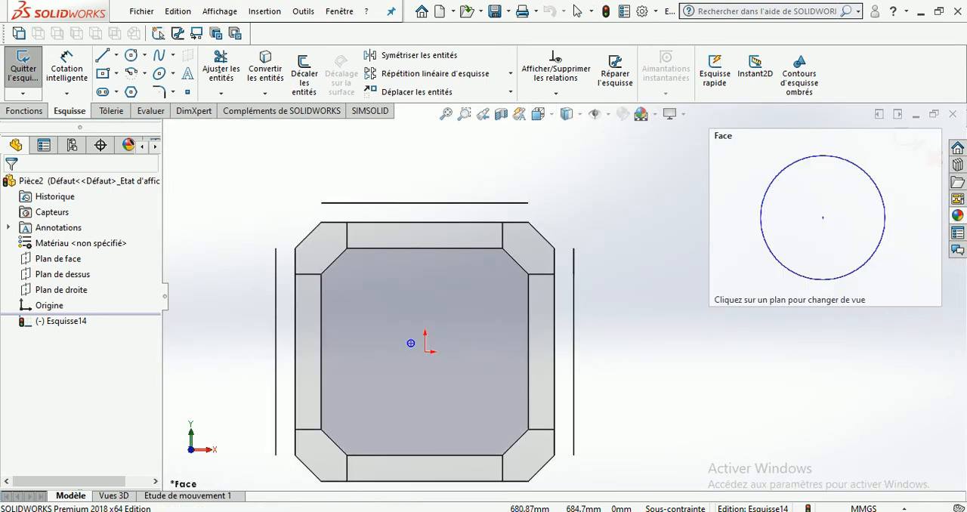
middle_click_drag(514, 334, 488, 368)
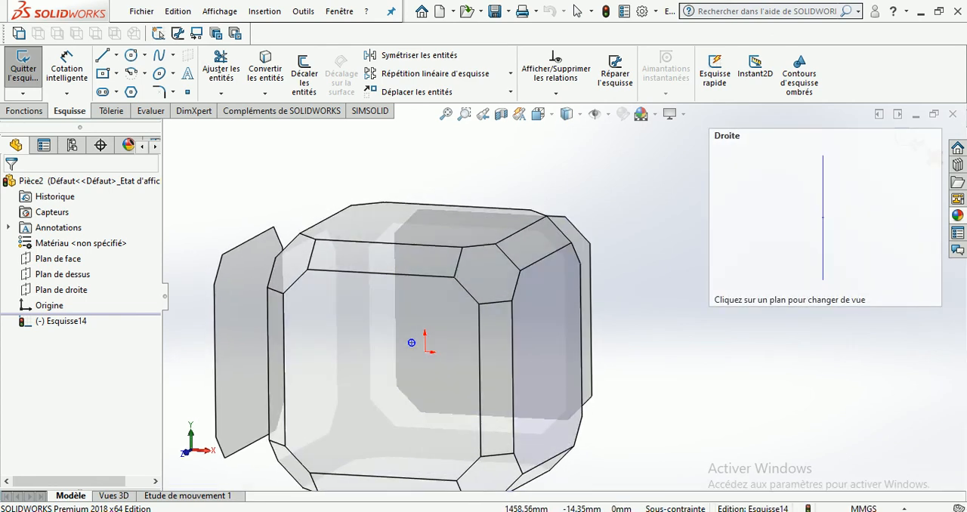
left_click(490, 368)
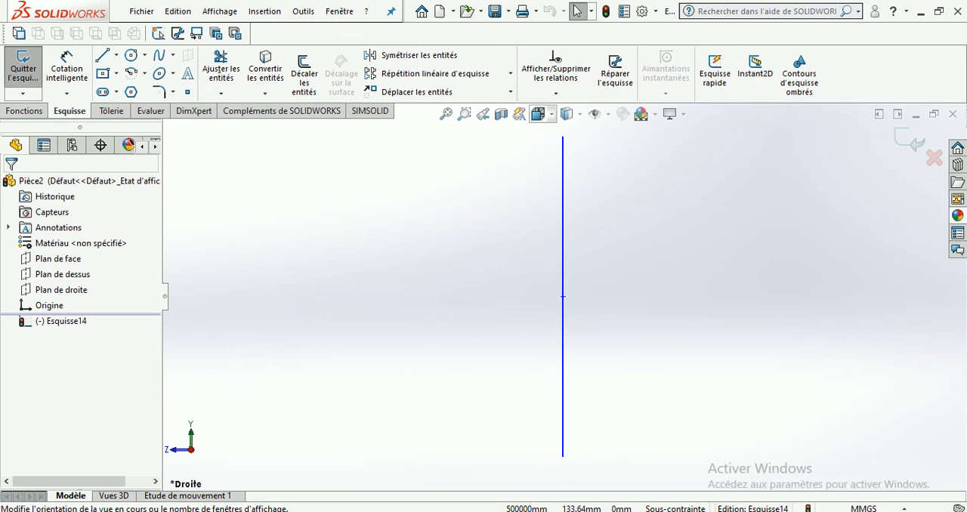
Switch the view to an oblique orientation of the selector cube, and from there to Arrière
left_click(538, 115)
left_click(541, 325)
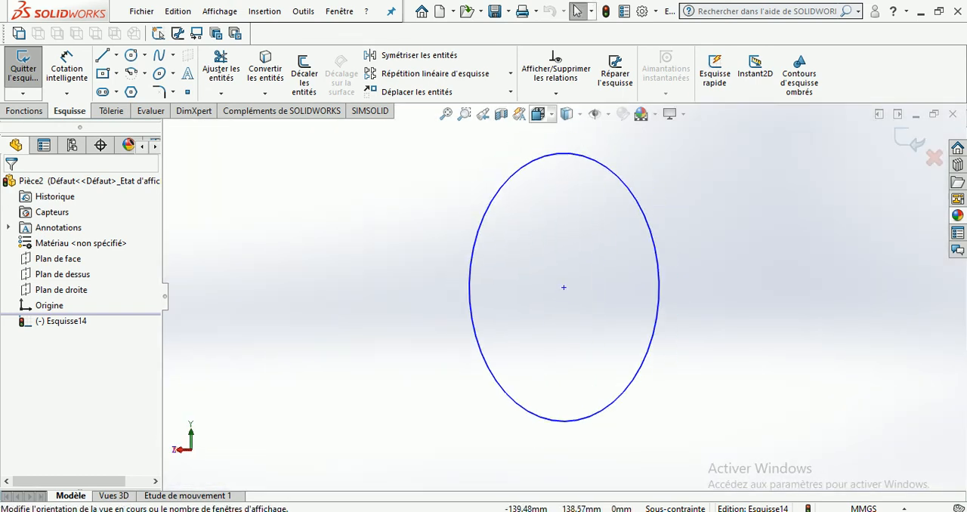
left_click(539, 114)
left_click(529, 340)
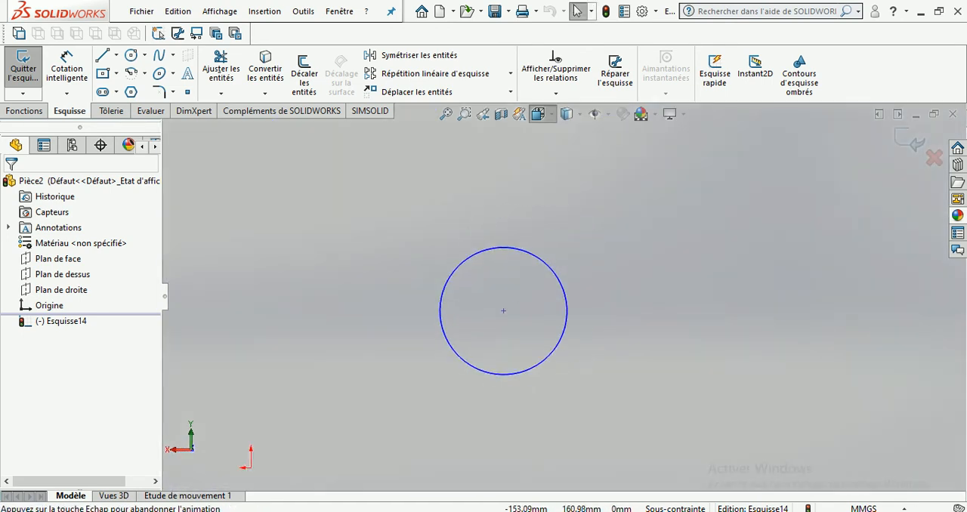
Open the floating Orientation dialog, toggle the view selector cube there, and orient the view to Face
left_click(539, 114)
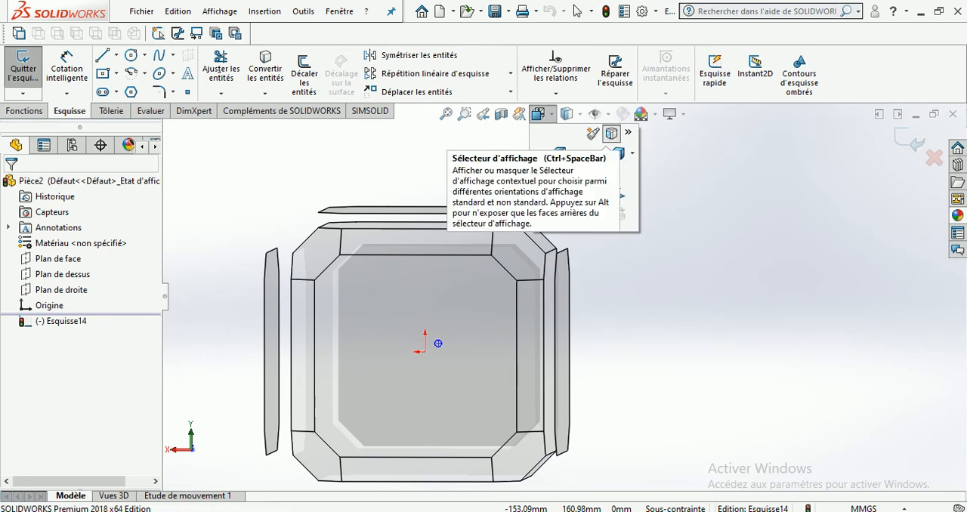
left_click(594, 134)
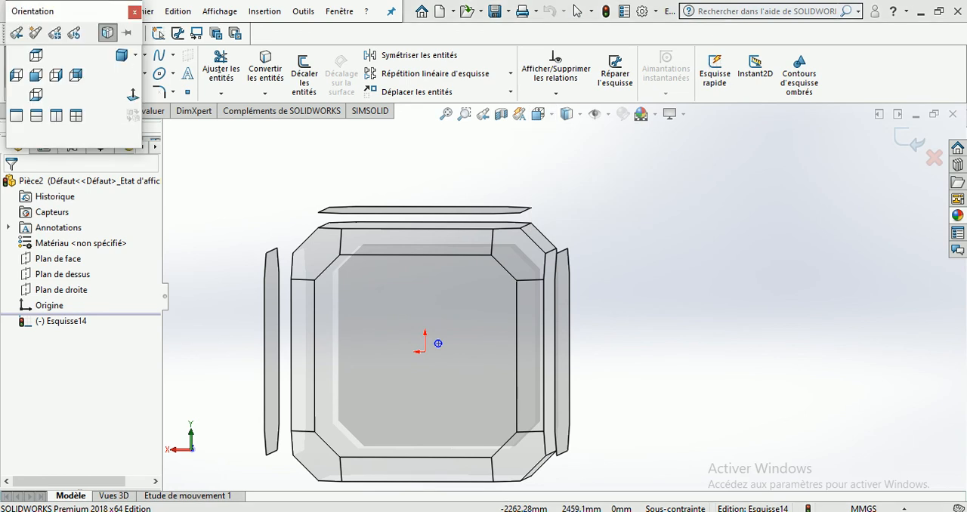
left_click(107, 32)
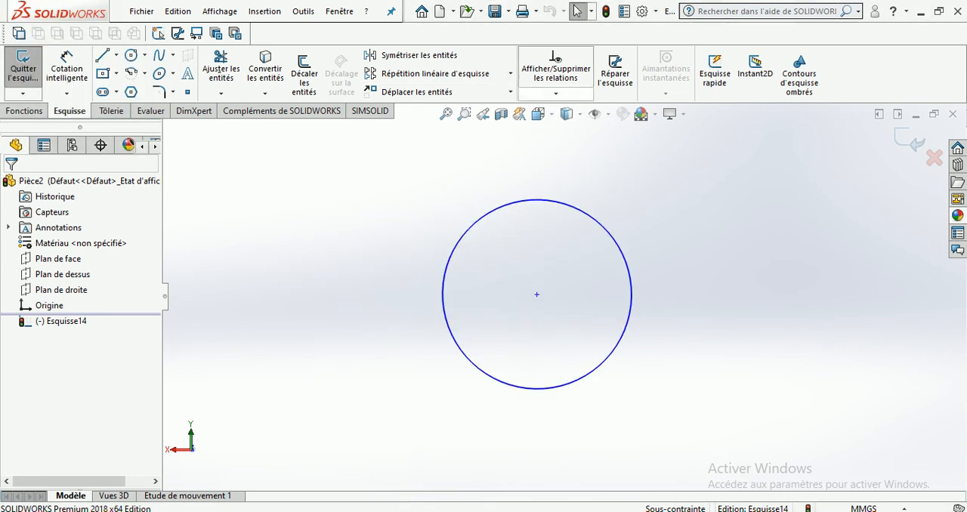
left_click(541, 115)
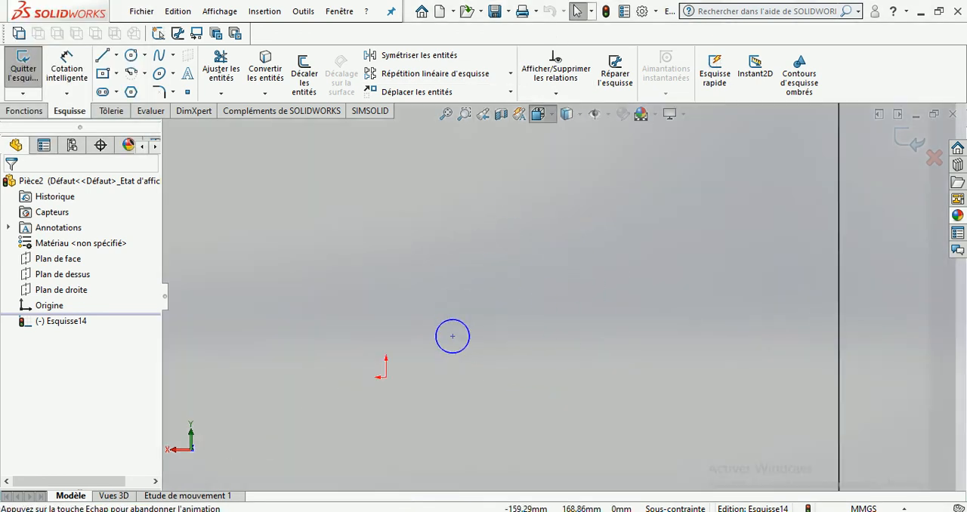
left_click(560, 173)
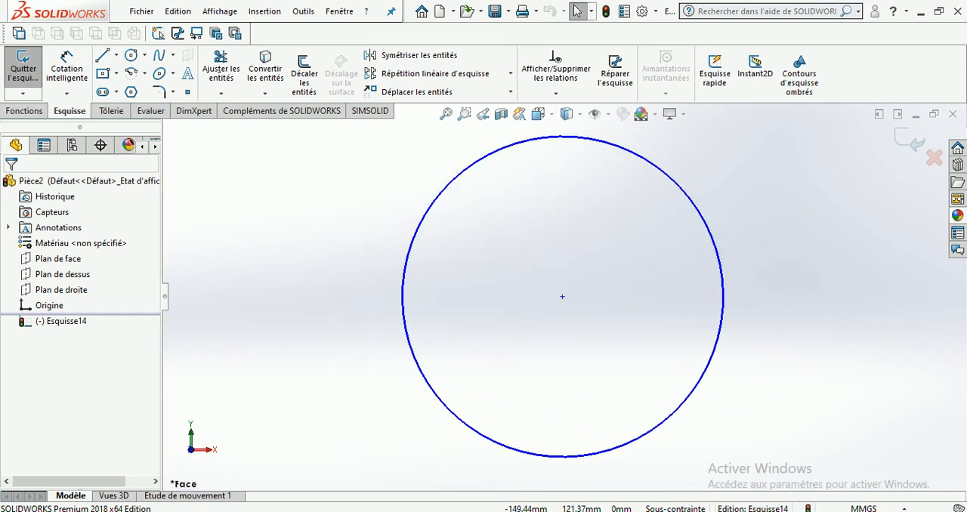
Turn off the view selector cube and orient the view to Arrière from the standard views
left_click(539, 114)
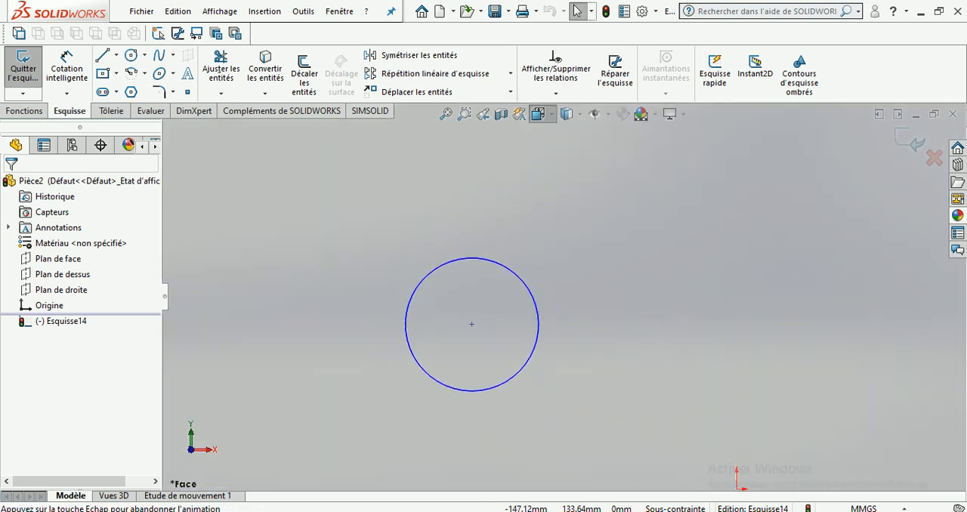
left_click(551, 126)
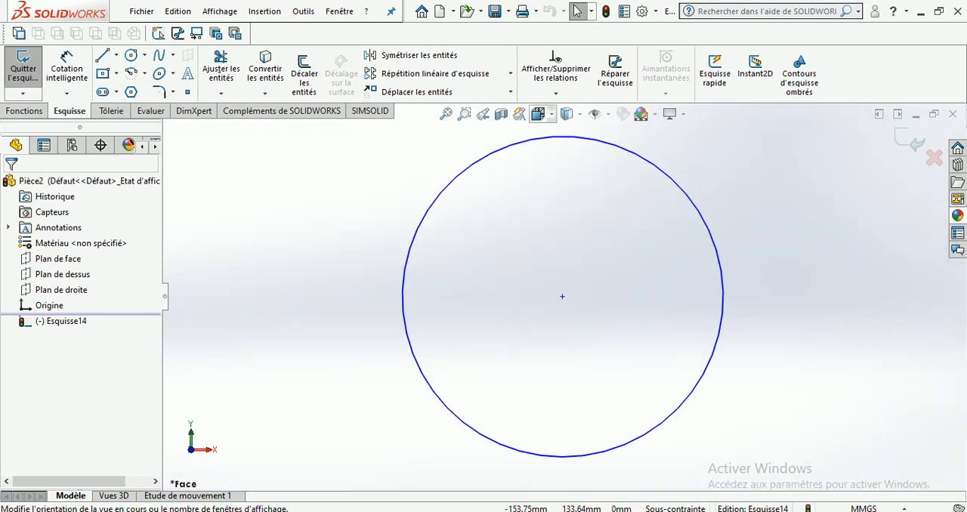
left_click(539, 114)
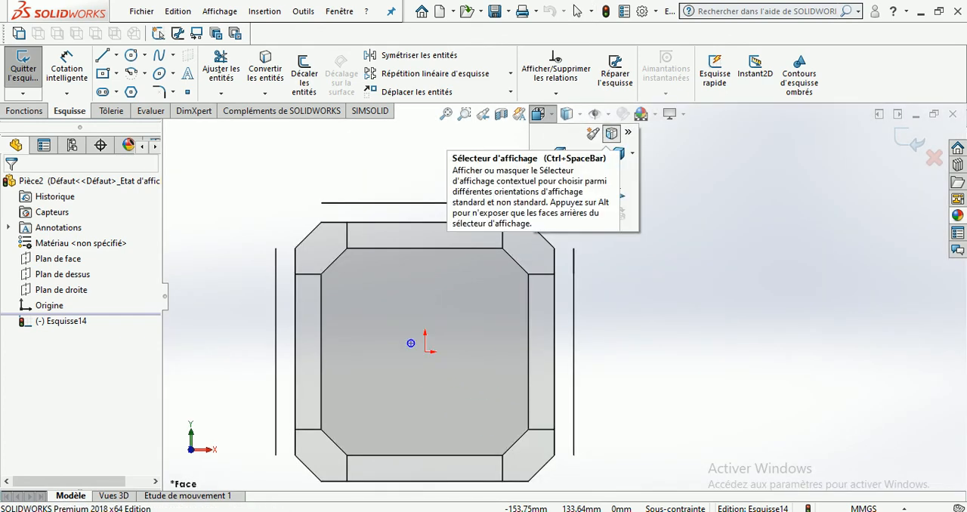
left_click(612, 134)
left_click(538, 114)
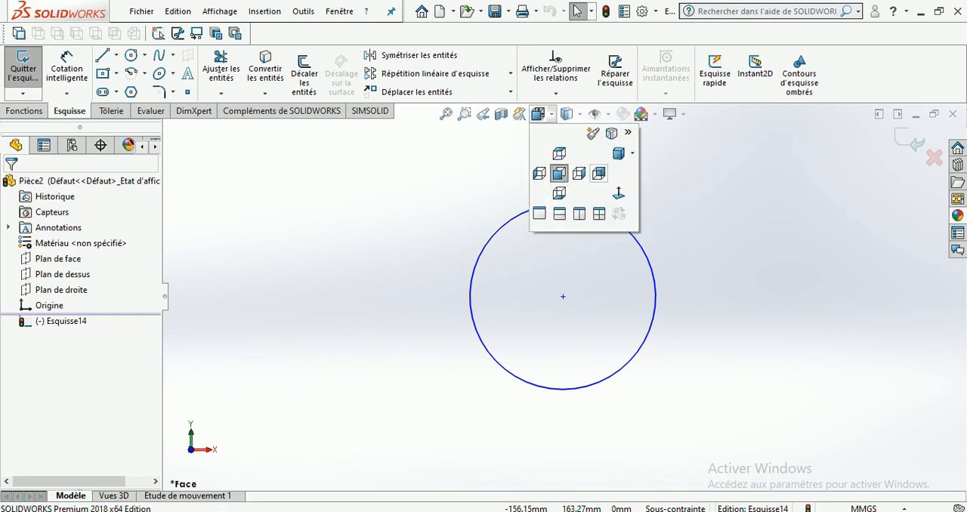
left_click(599, 173)
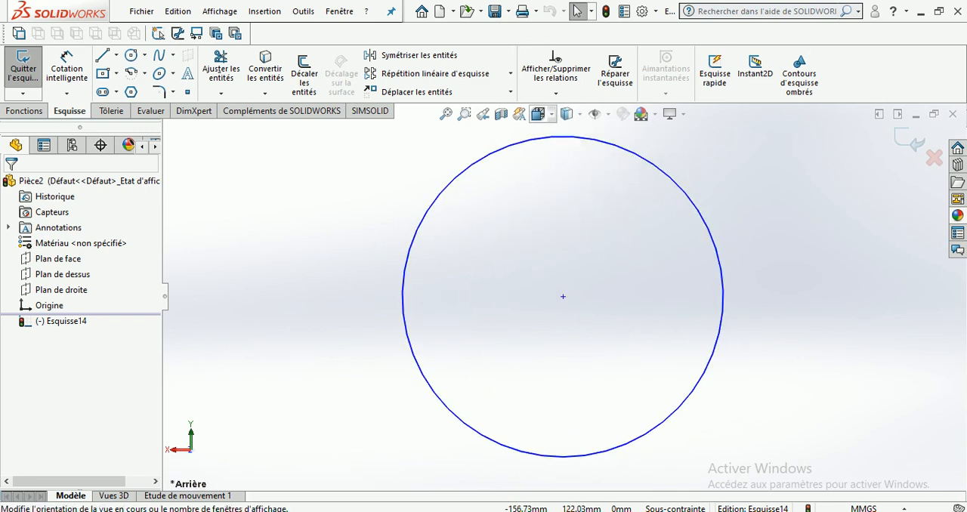
Turn the view selector cube back on, rotate it and choose an oblique orientation near the rear view
left_click(538, 114)
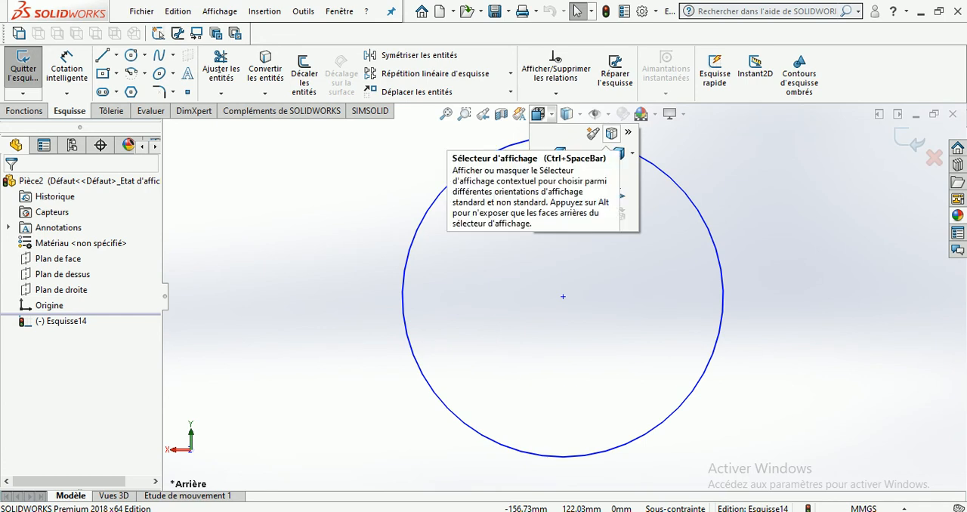
left_click(612, 134)
mouse_move(581, 337)
middle_mouse_down()
mouse_move(457, 396)
mouse_move(402, 383)
mouse_move(408, 344)
middle_mouse_up()
left_click(423, 337)
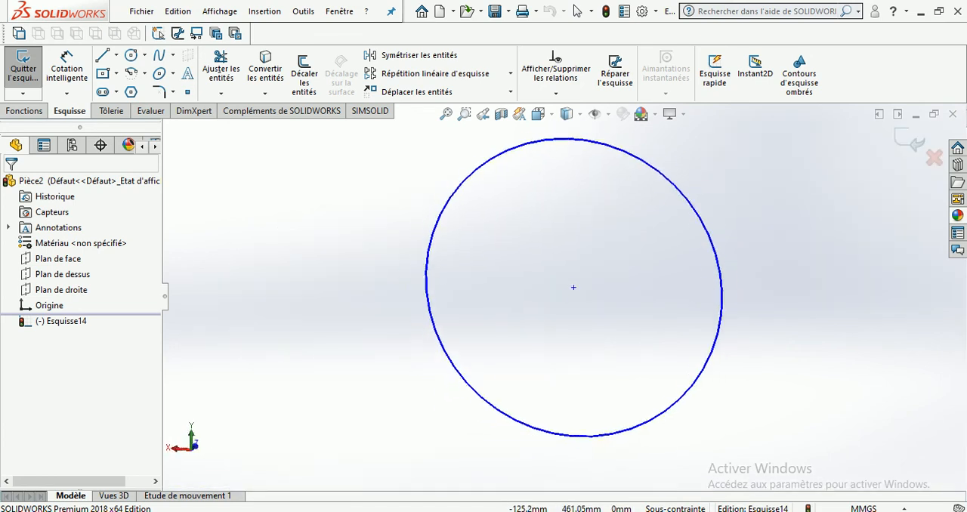
Zoom in until the circle leaves the graphics area and bring it back with Zoom to Fit
left_click(539, 113)
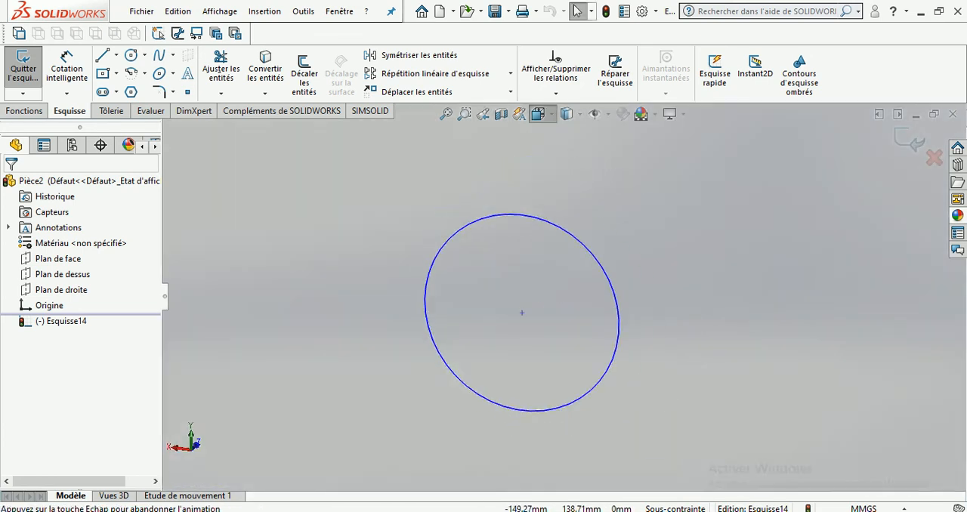
left_click(732, 286)
scroll(732, 285, "down", 8)
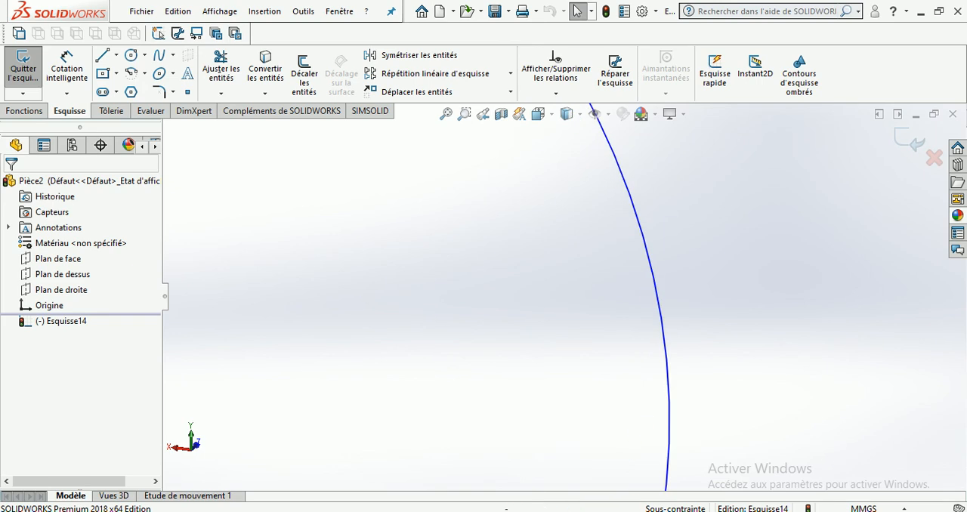
scroll(732, 285, "down", 2)
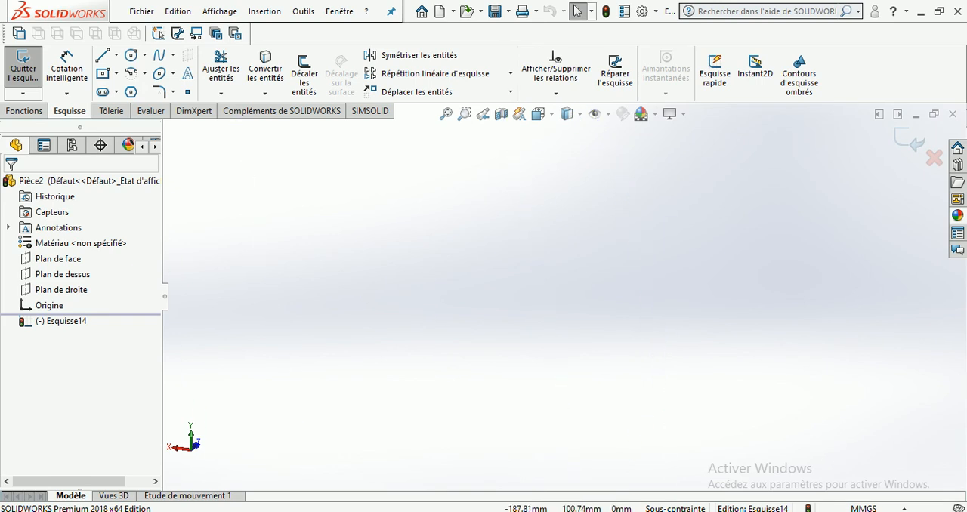
left_click(446, 114)
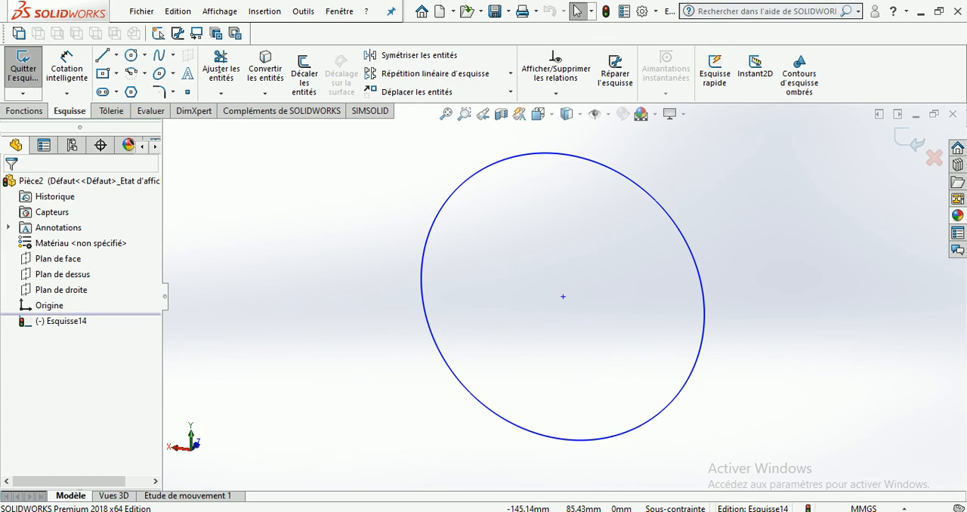
Orient the view normal to Esquisse14 and apply Normal To again to flip it to the rear side
right_click(61, 259)
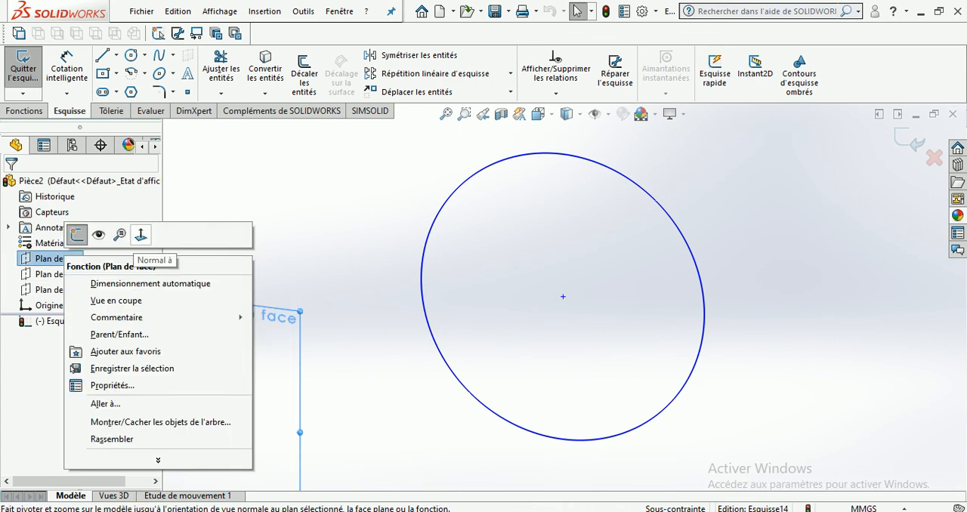
left_click(52, 321)
right_click(64, 321)
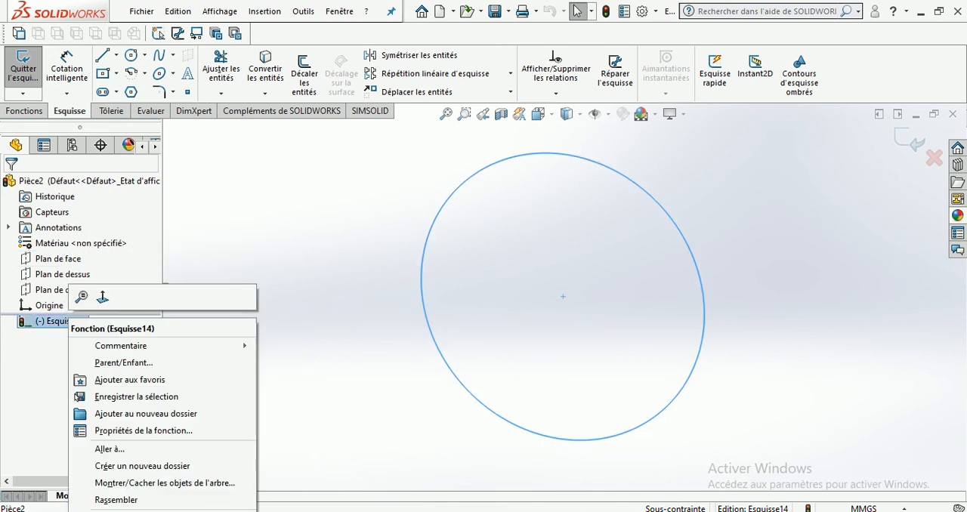
left_click(102, 297)
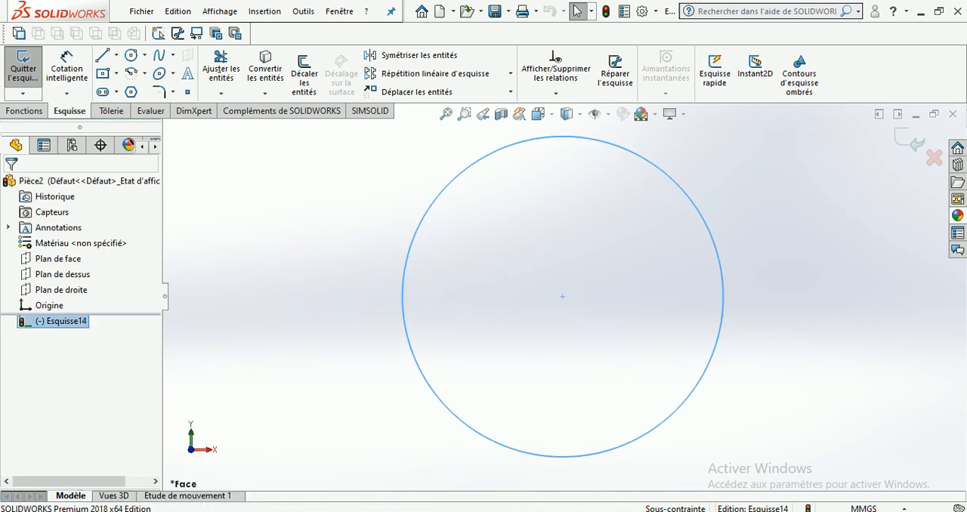
right_click(60, 321)
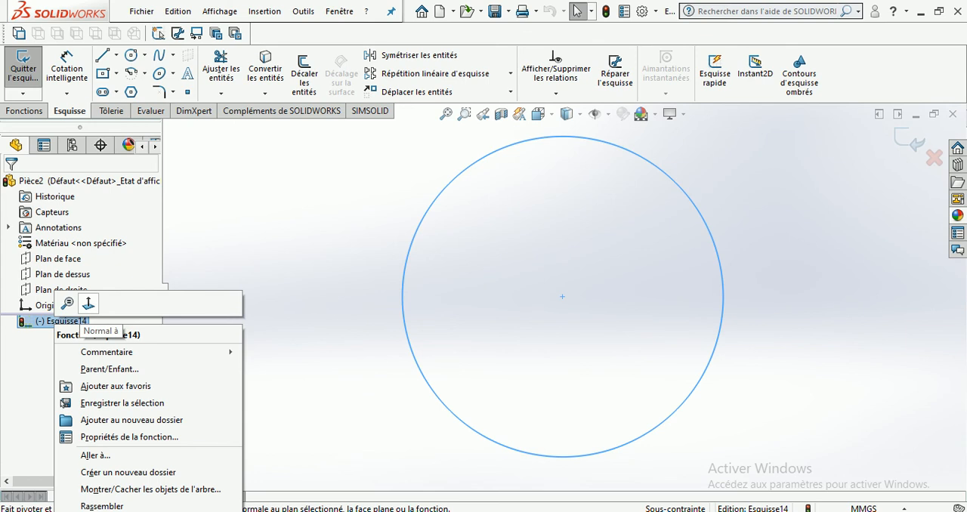
left_click(89, 303)
scroll(304, 481, "up", 1)
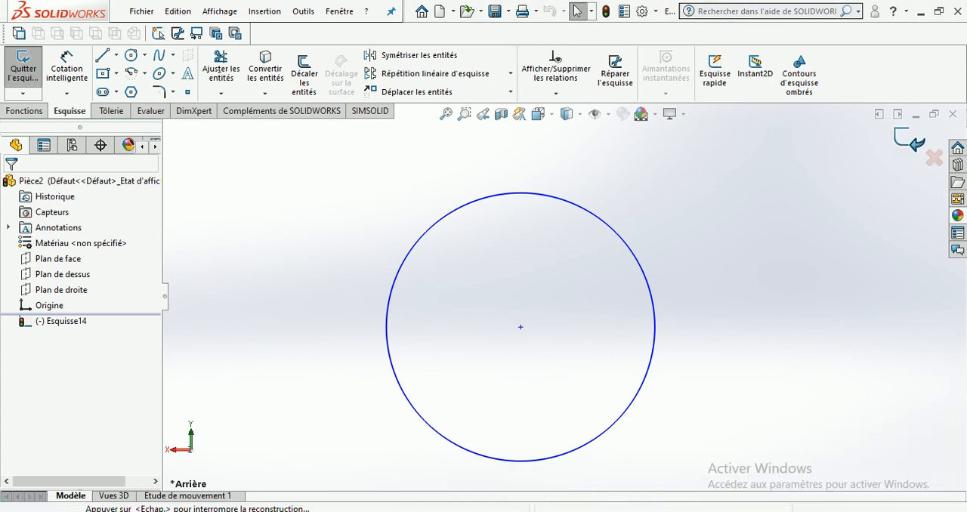
Exit the circle sketch and delete Esquisse14 from the part
left_click(910, 140)
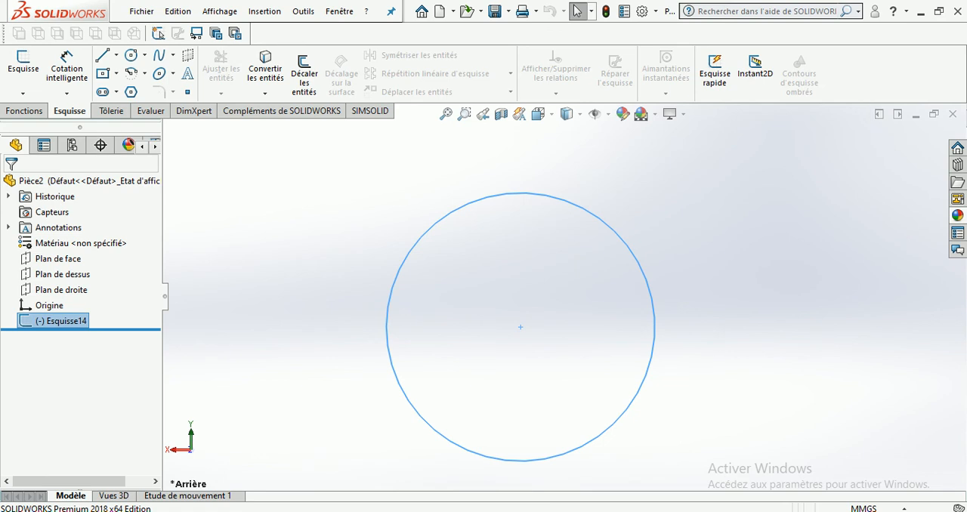
key("Delete")
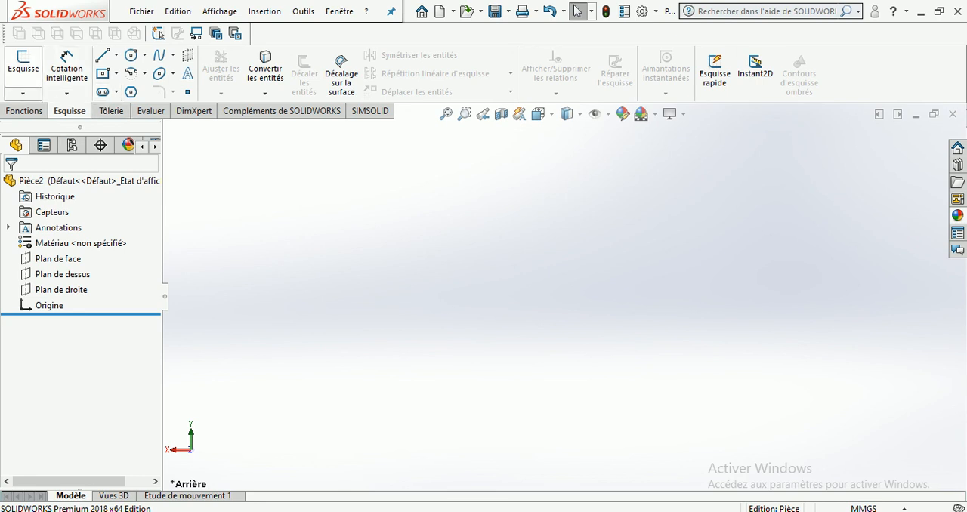
left_click(25, 111)
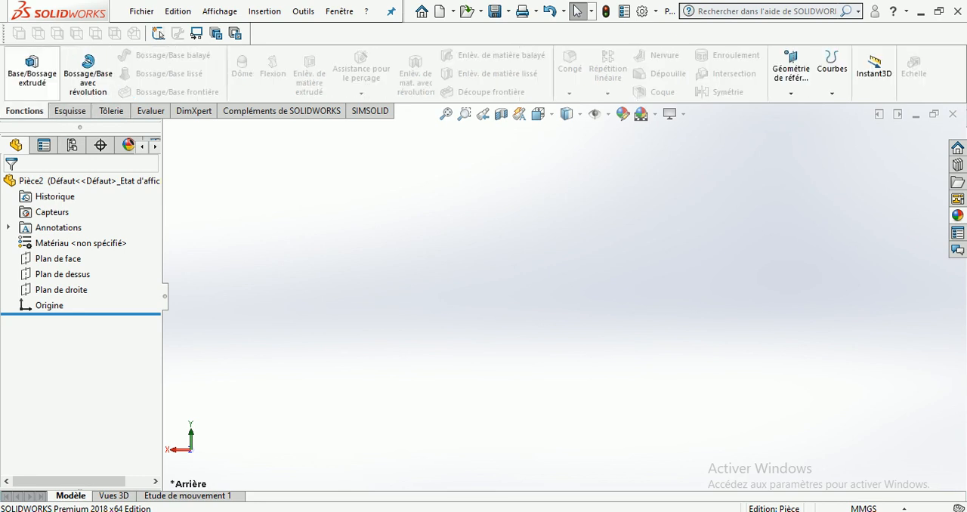
left_click(69, 111)
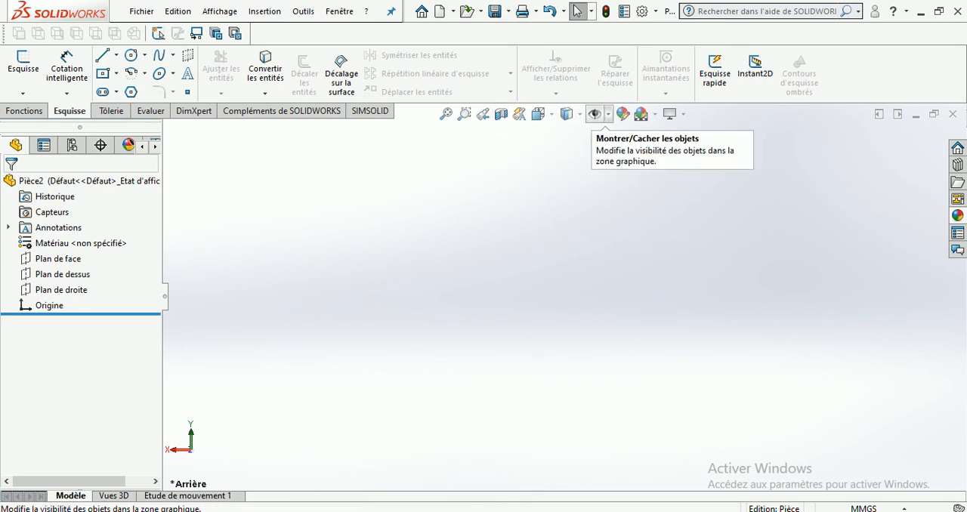
left_click(607, 114)
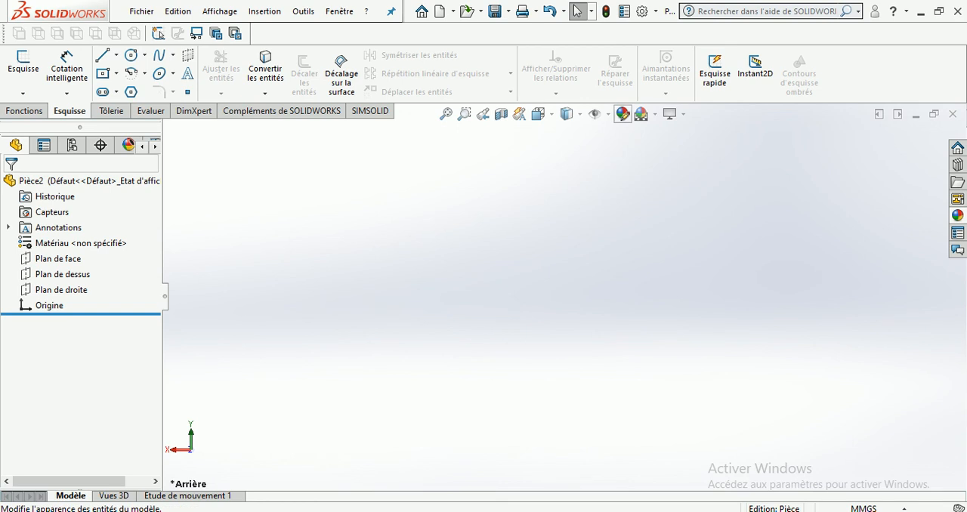
Apply the Blanc uni scene, replace it with Arrière-plan urbain 5 and orbit to view the surroundings
left_click(641, 115)
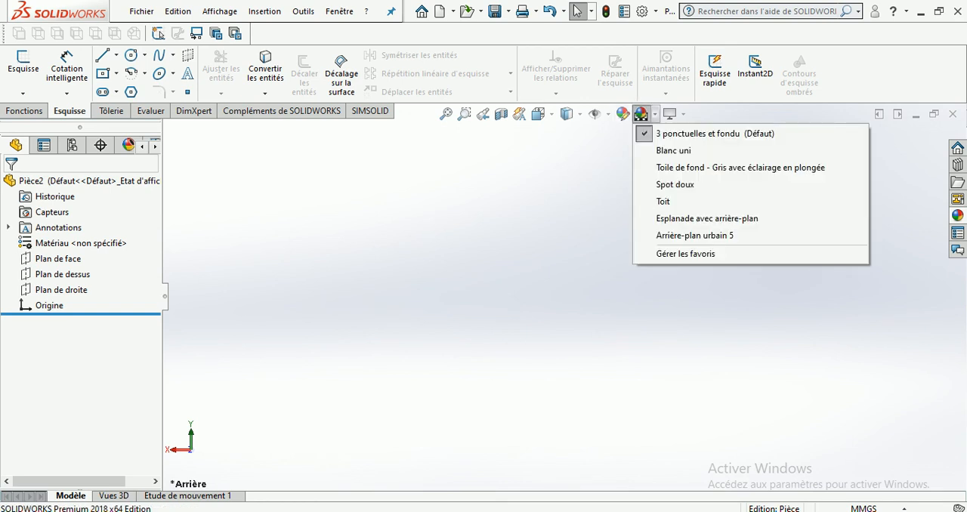
left_click(674, 151)
left_click(641, 114)
left_click(691, 229)
scroll(564, 297, "up", 5)
middle_click_drag(574, 291, 529, 327)
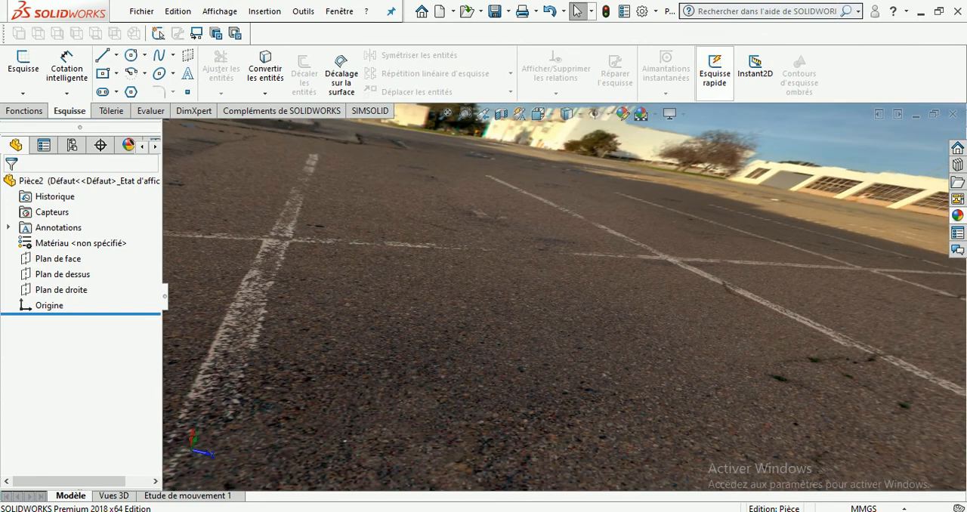
Apply the Esplanade avec arrière-plan scene and orbit to view its surroundings
left_click(654, 114)
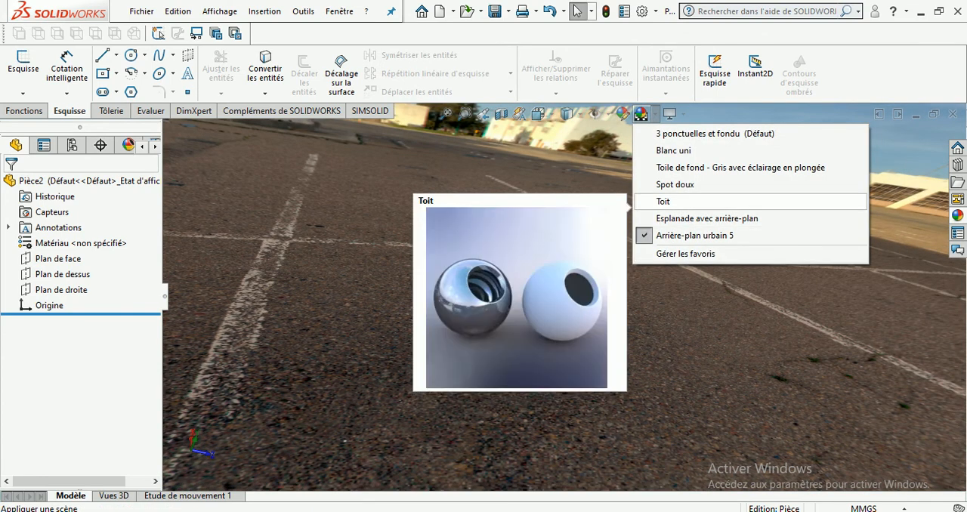
left_click(706, 219)
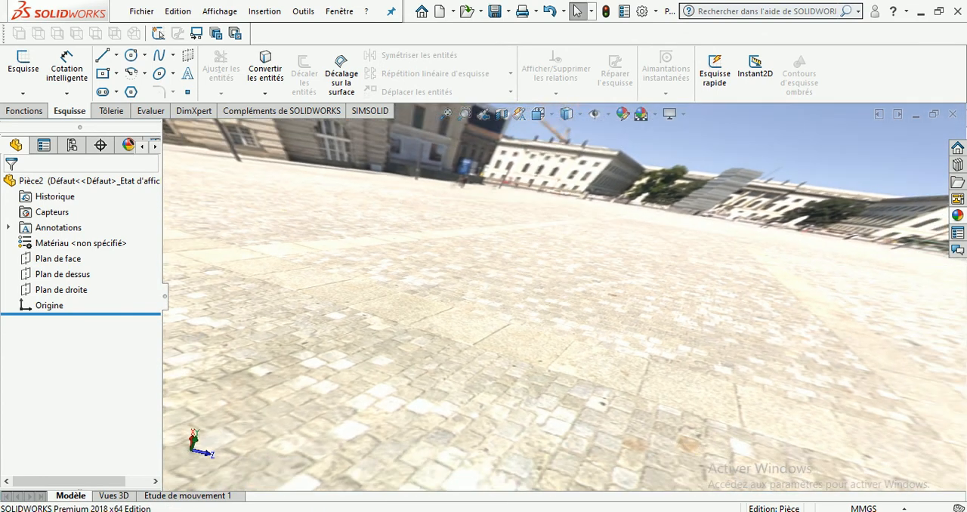
middle_click_drag(574, 302, 574, 249)
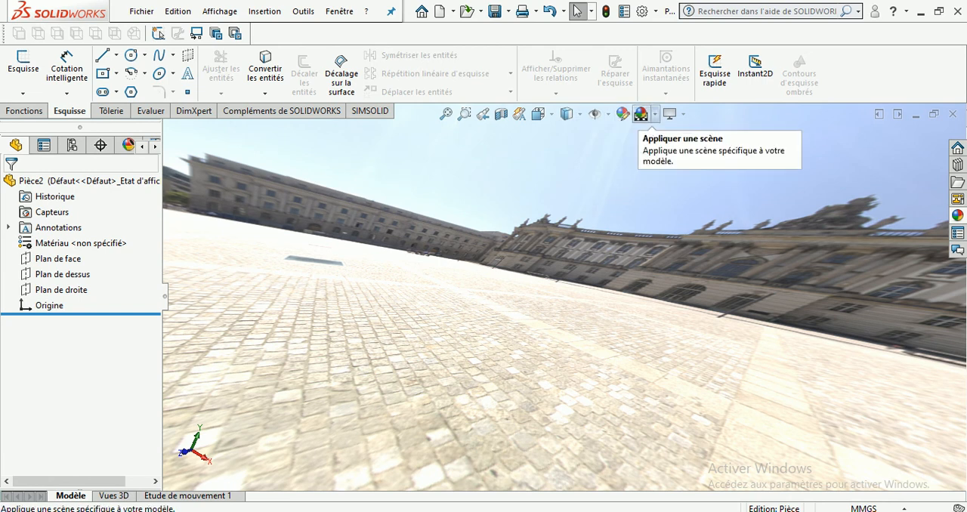
Try the Perspective display setting and switch Occlusion ambiante on and back off for the empty scene
left_click(669, 115)
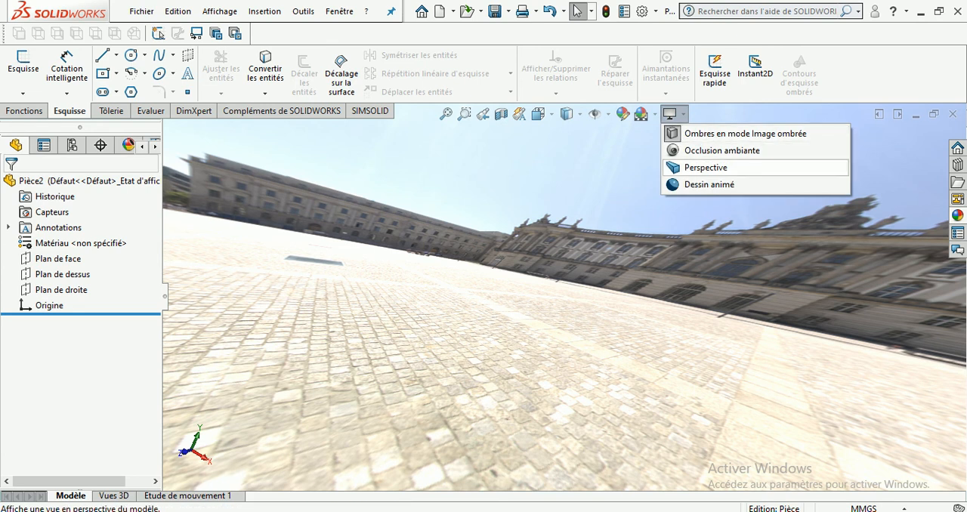
left_click(705, 168)
left_click(672, 114)
left_click(706, 151)
left_click(669, 114)
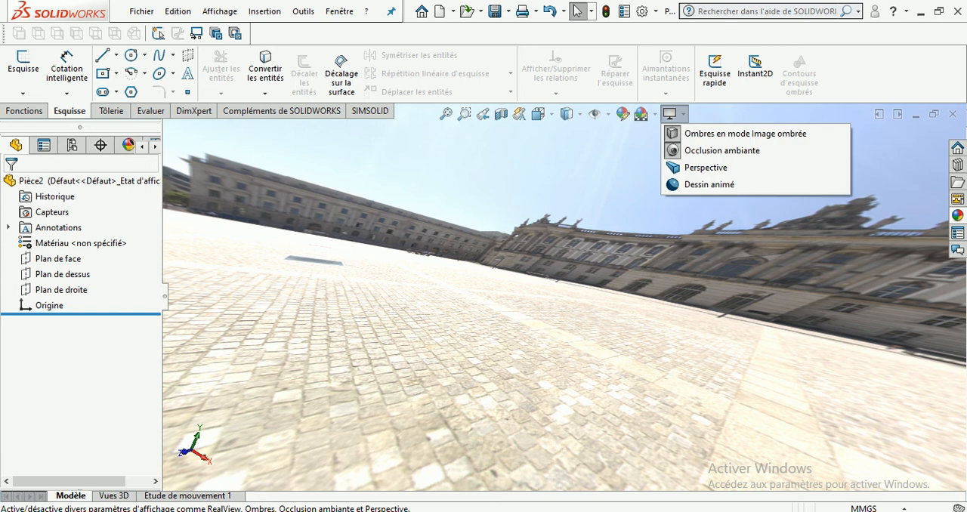
left_click(723, 150)
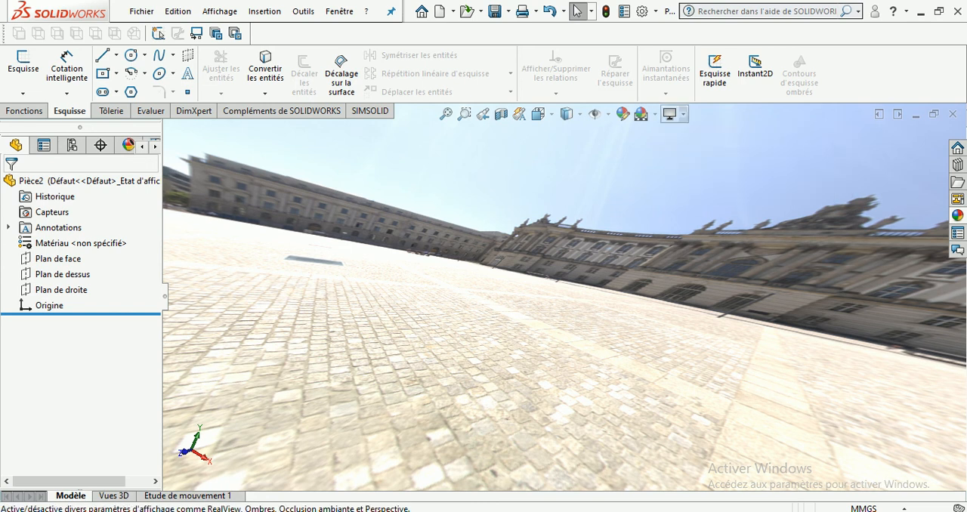
left_click(669, 114)
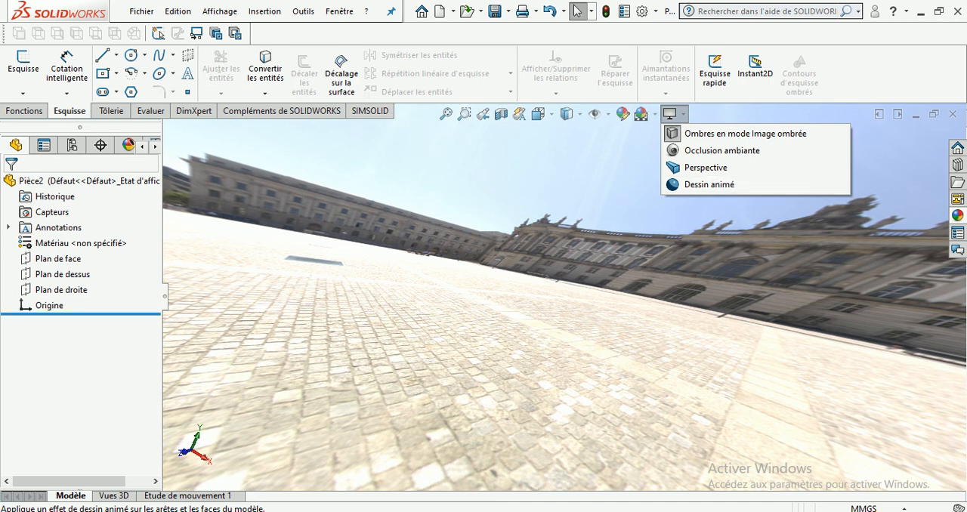
Sketch a freehand circle on Plan de face, centred below and to the left of the origin
left_click(50, 246)
left_click(48, 259)
left_click(58, 232)
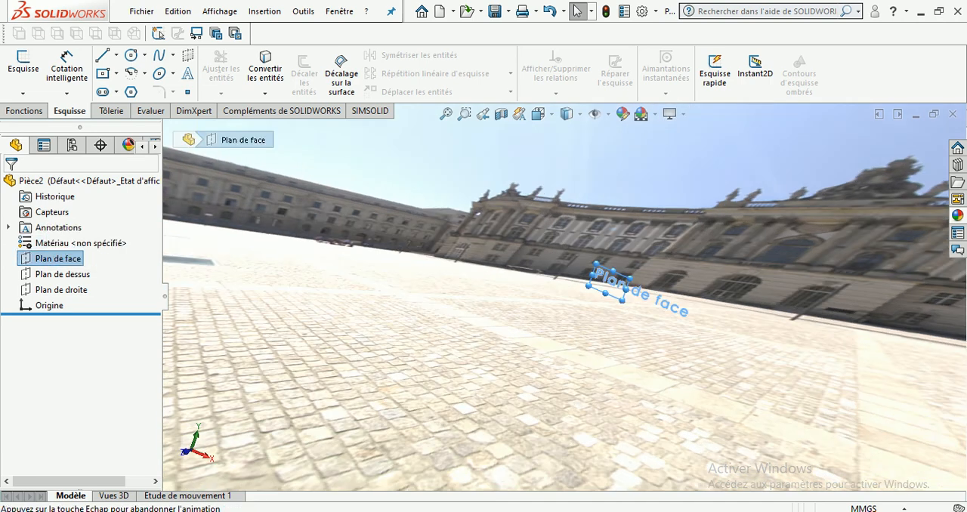
left_click(130, 56)
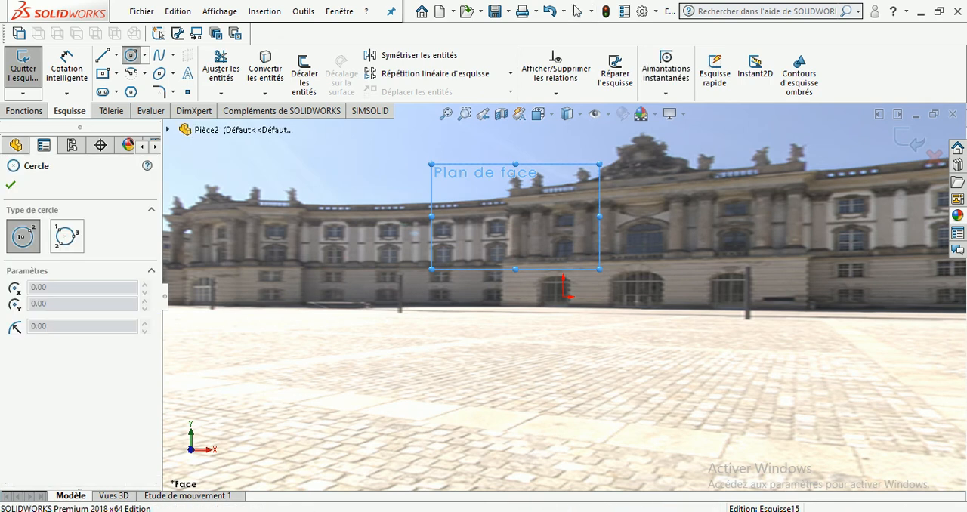
left_click(473, 347)
left_click(534, 414)
Extrude the circle into a solid cylinder with Base/Bossage extrudé
left_click(24, 112)
left_click(32, 74)
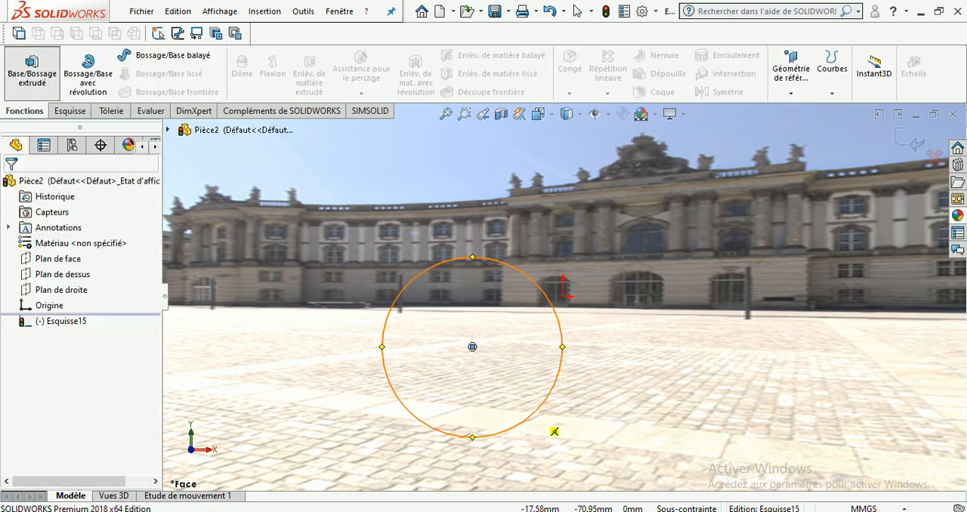
key("Return")
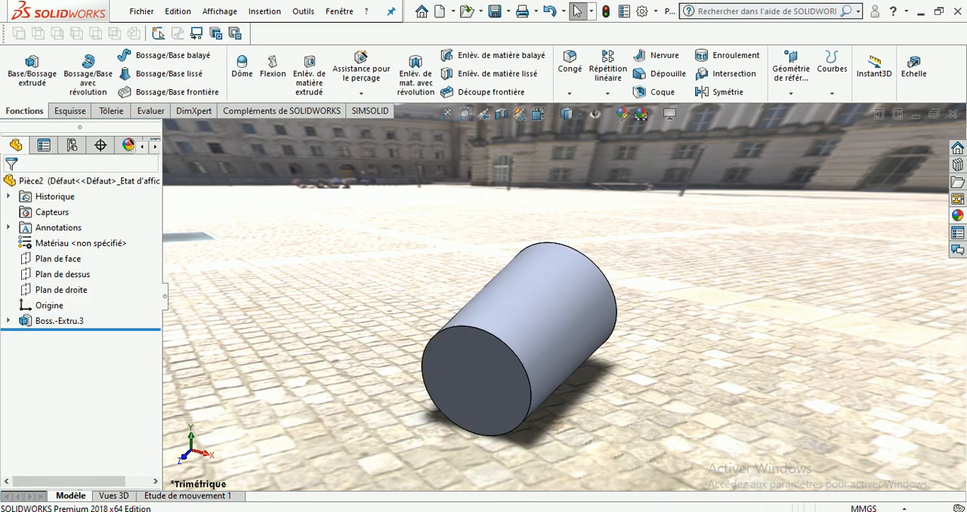
Switch the Ombres en mode Image ombrée setting off and back on to compare the cylinder's shadow
left_click(670, 113)
left_click(745, 134)
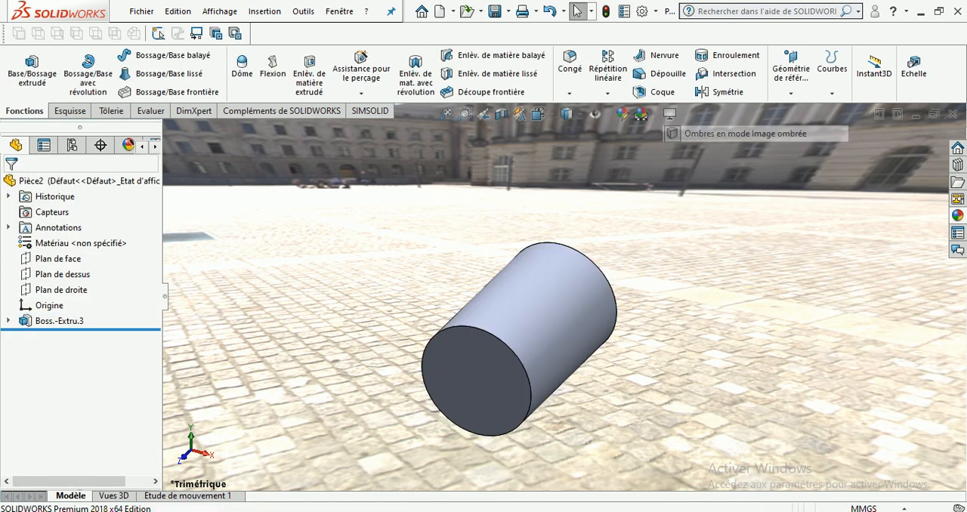
left_click(670, 113)
left_click(745, 134)
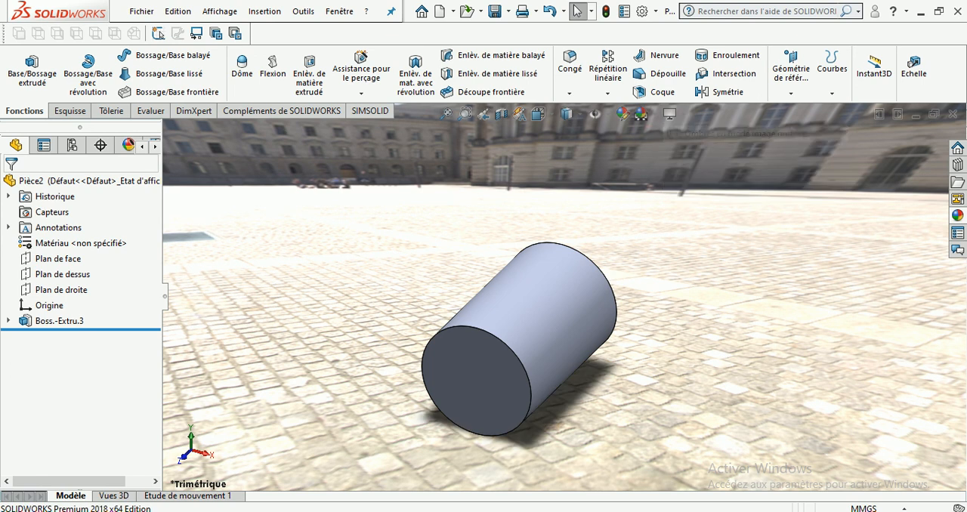
Switch Occlusion ambiante on and back off to compare the cylinder's shading
left_click(669, 114)
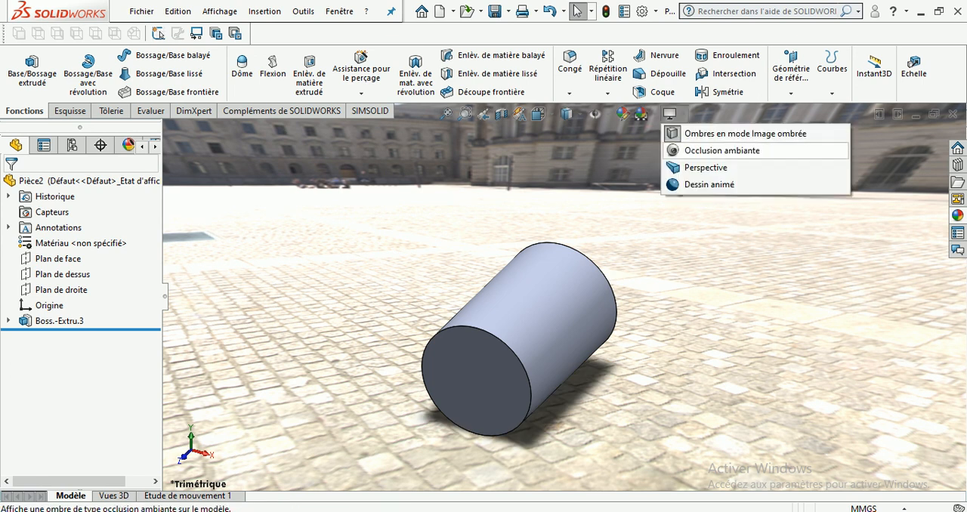
left_click(721, 150)
left_click(670, 113)
left_click(722, 151)
Turn on the Perspective and Dessin animé display effects and orbit around the cylinder to inspect them
left_click(669, 114)
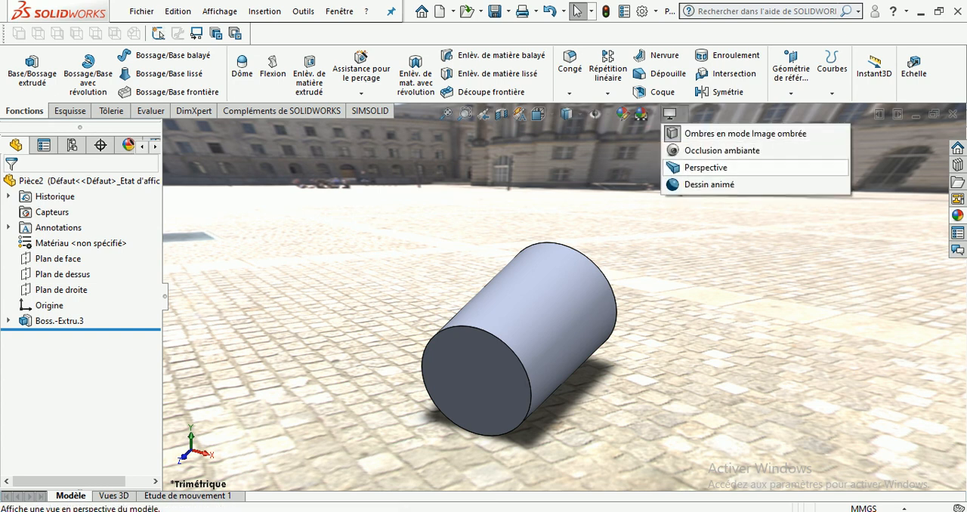
left_click(706, 167)
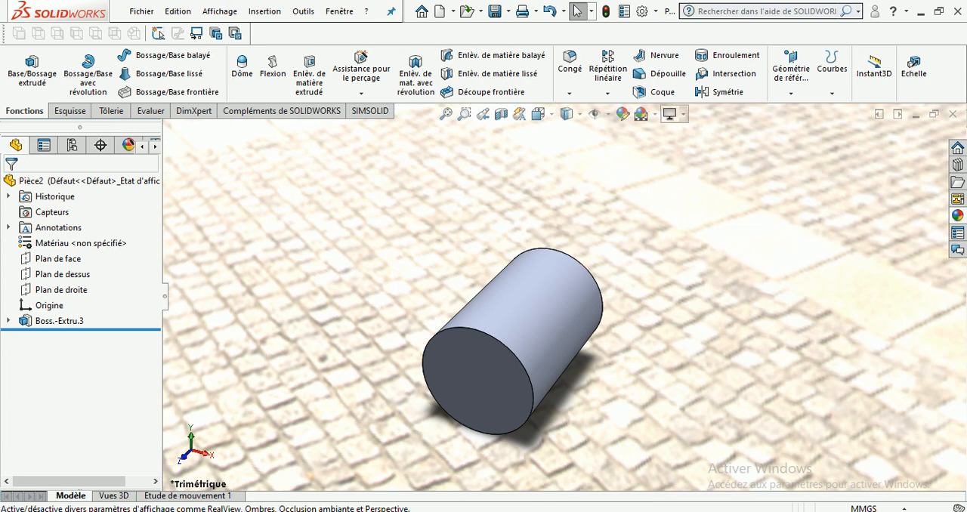
left_click(669, 113)
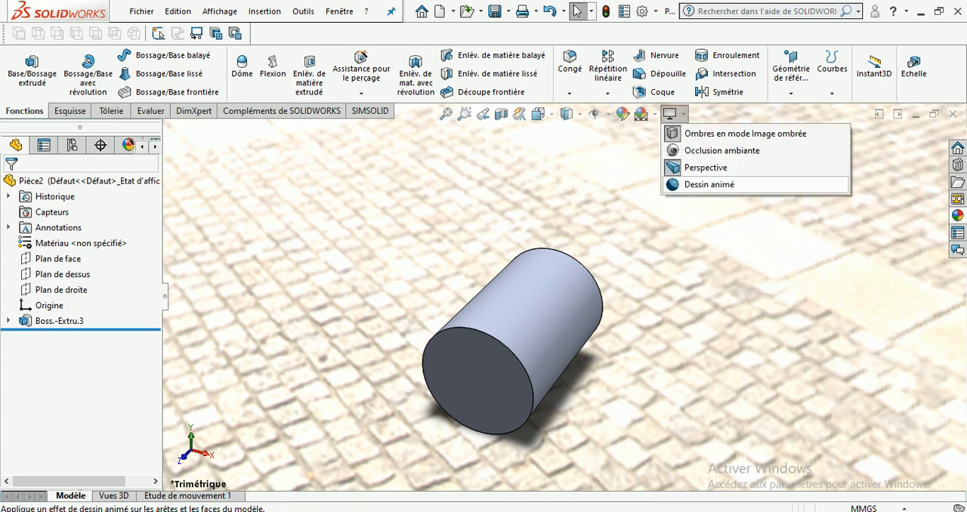
middle_click_drag(635, 347, 457, 293)
scroll(545, 317, "down", 3)
scroll(578, 306, "up", 5)
scroll(529, 321, "down", 4)
middle_click_drag(521, 302, 597, 314)
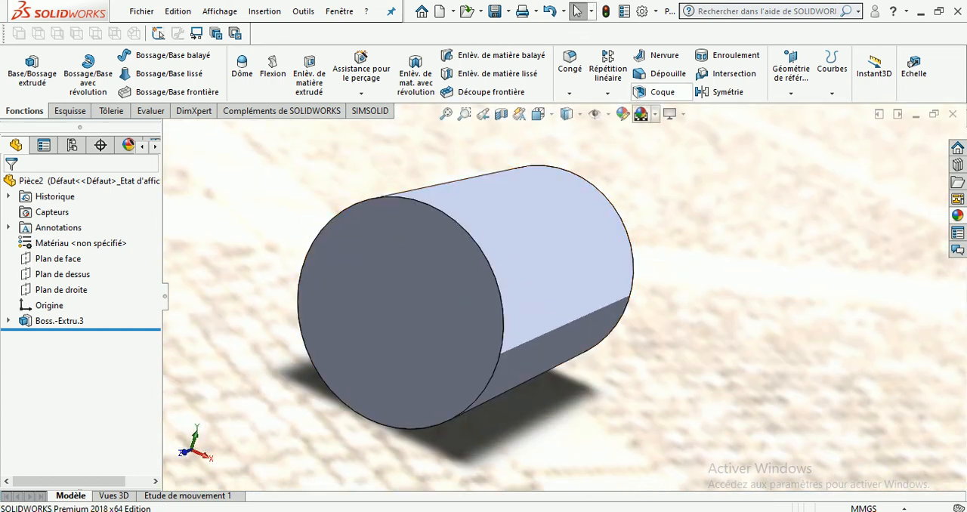
Turn off the Dessin animé and Perspective effects and orbit to view the cylinder within the scene
left_click(671, 114)
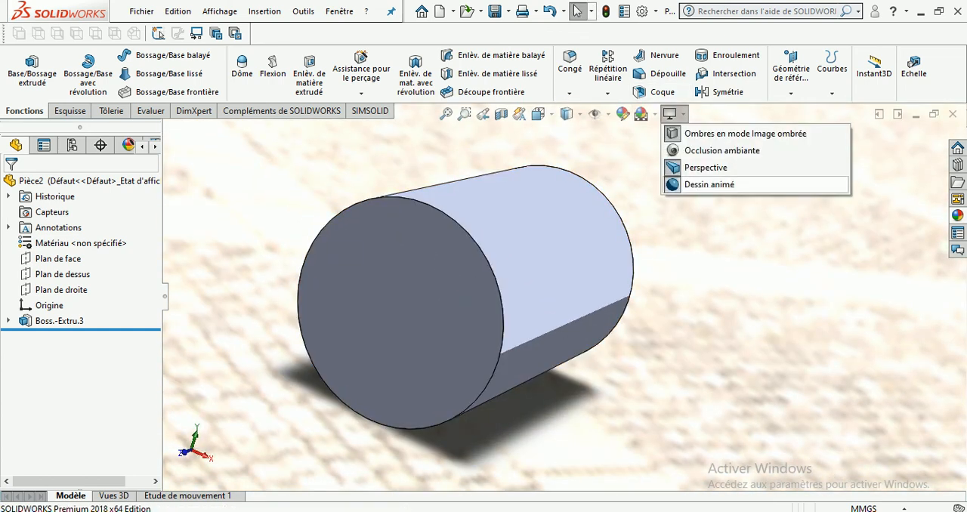
left_click(709, 185)
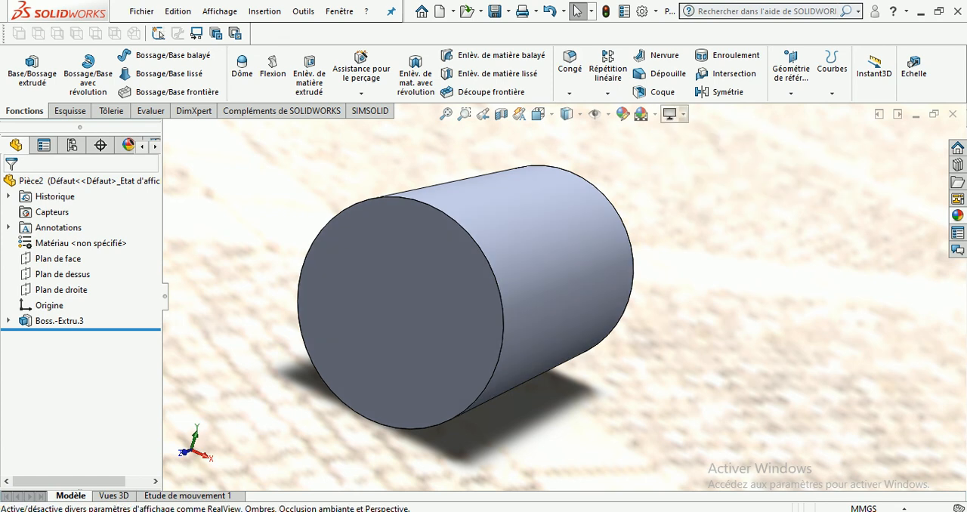
left_click(671, 113)
left_click(706, 168)
left_click(671, 113)
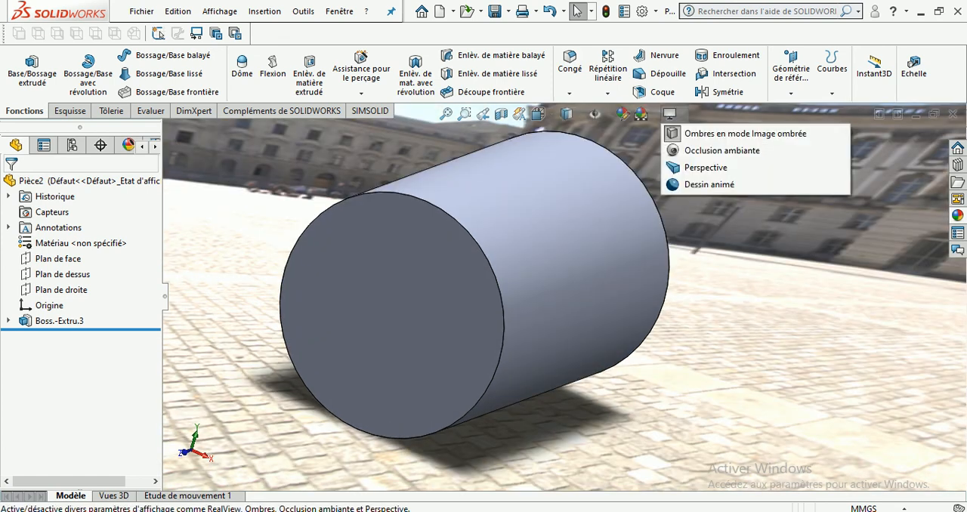
left_click(605, 242)
scroll(553, 367, "up", 6)
middle_click_drag(554, 367, 502, 365)
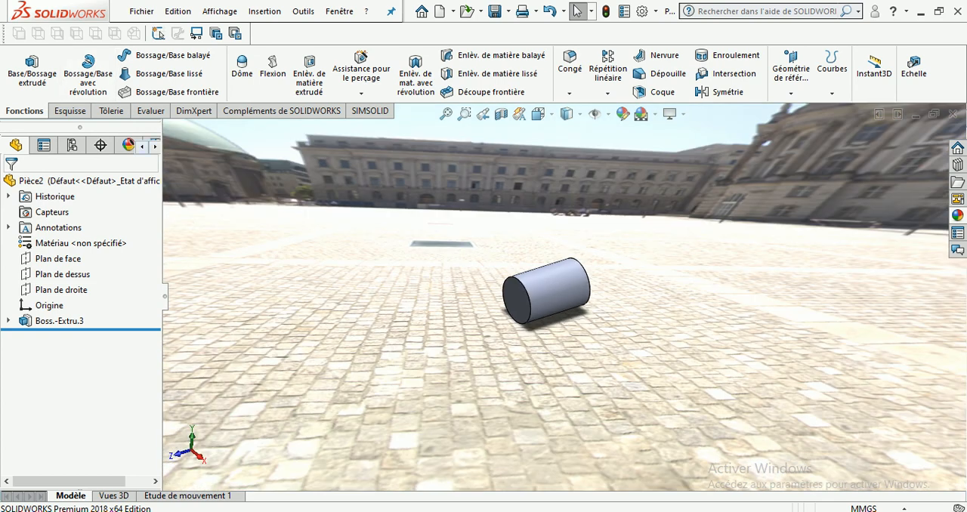
Review the Apparences and Décalques lists of the part
left_click(156, 147)
left_click(156, 146)
left_click(73, 145)
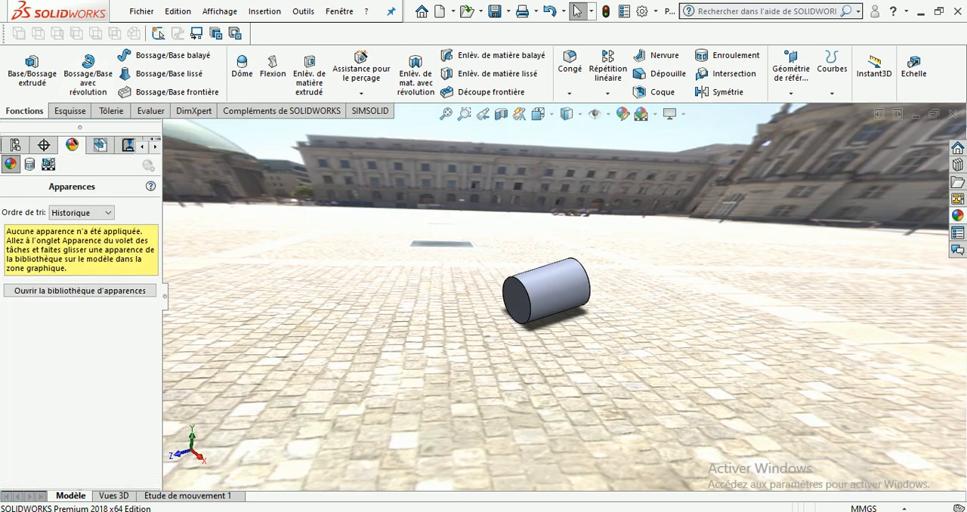
left_click(29, 164)
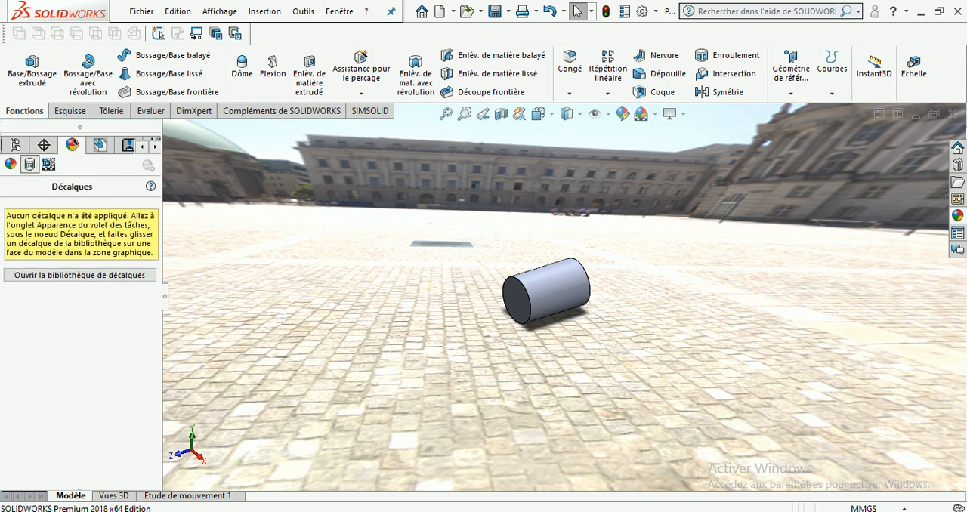
Delete the Esplanade scene from the part's scene, lights and cameras list and fit the cylinder to the view
left_click(48, 164)
left_click(8, 213)
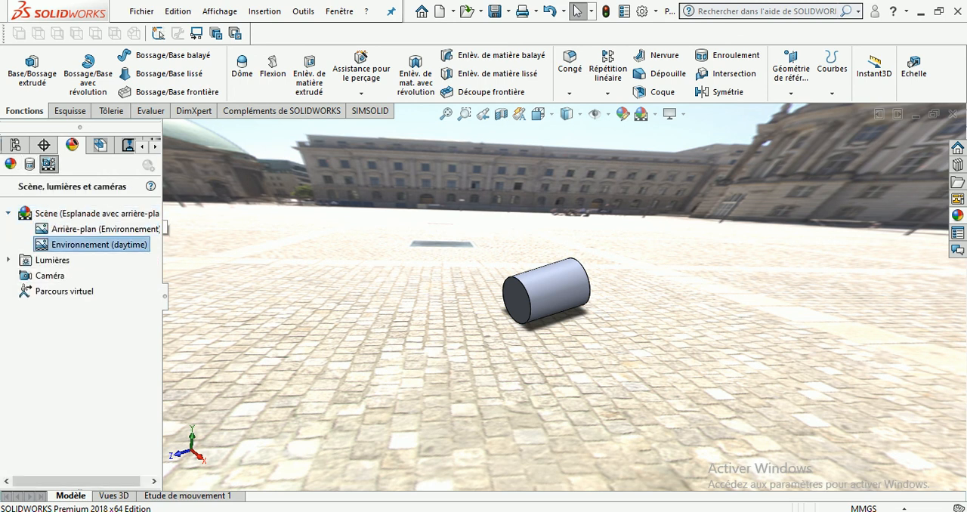
right_click(132, 213)
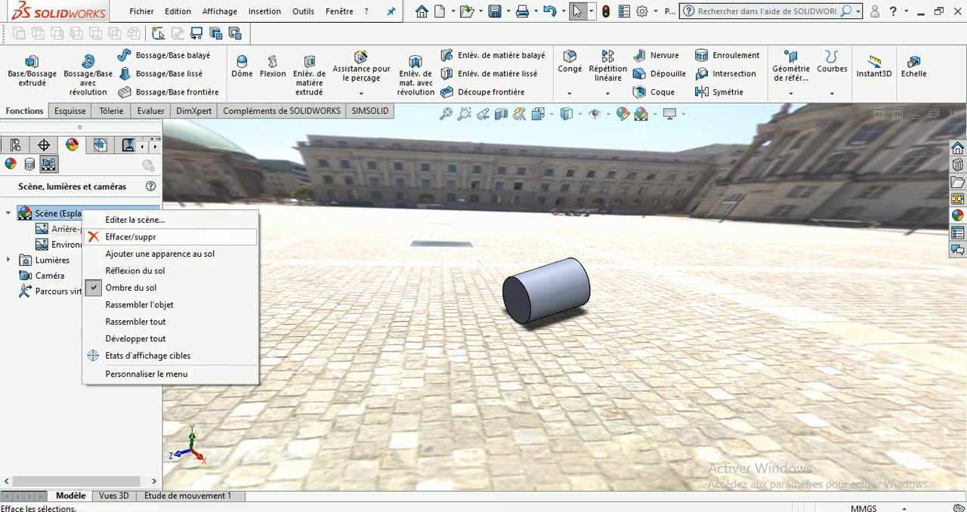
left_click(182, 233)
key("Return")
key("f")
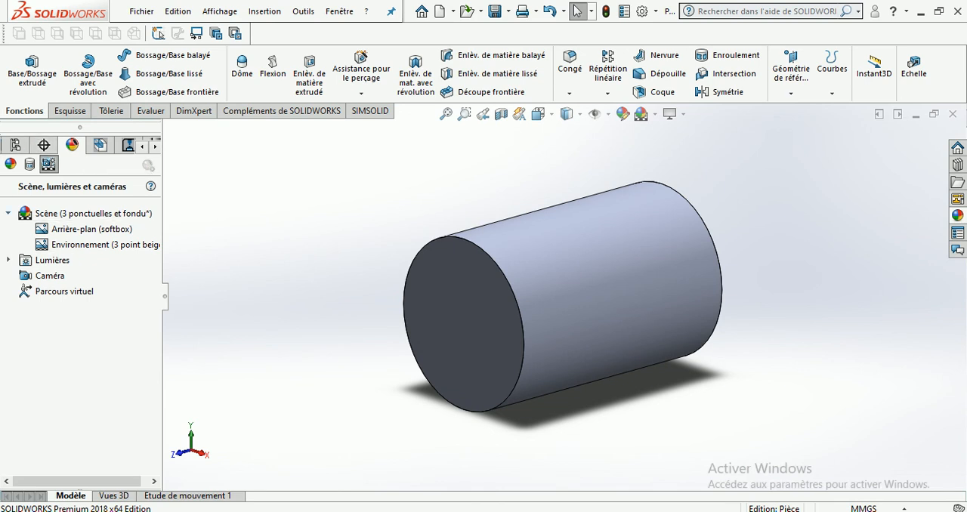
Collapse the scene entry, look through the DimXpert and configuration lists, and return to the feature tree
double_click(92, 214)
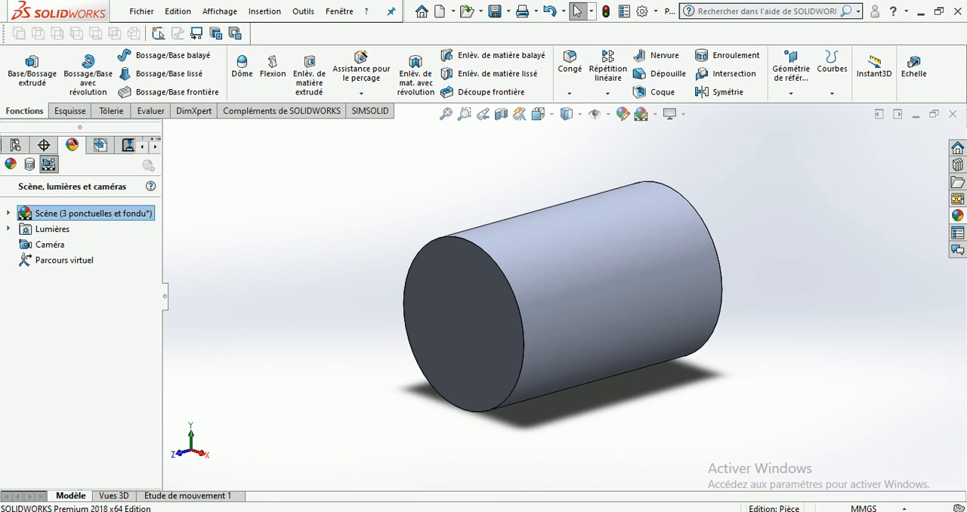
left_click(44, 145)
left_click(15, 145)
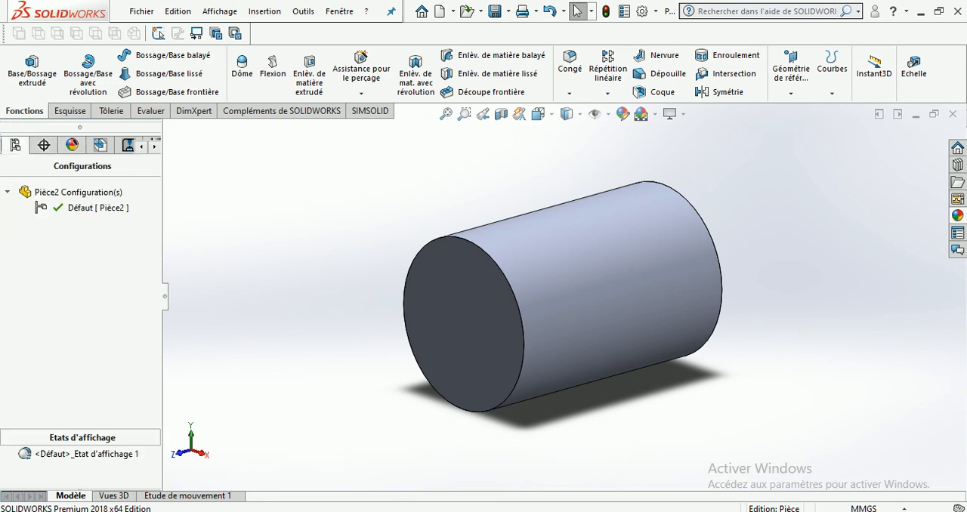
left_click(141, 147)
left_click(141, 147)
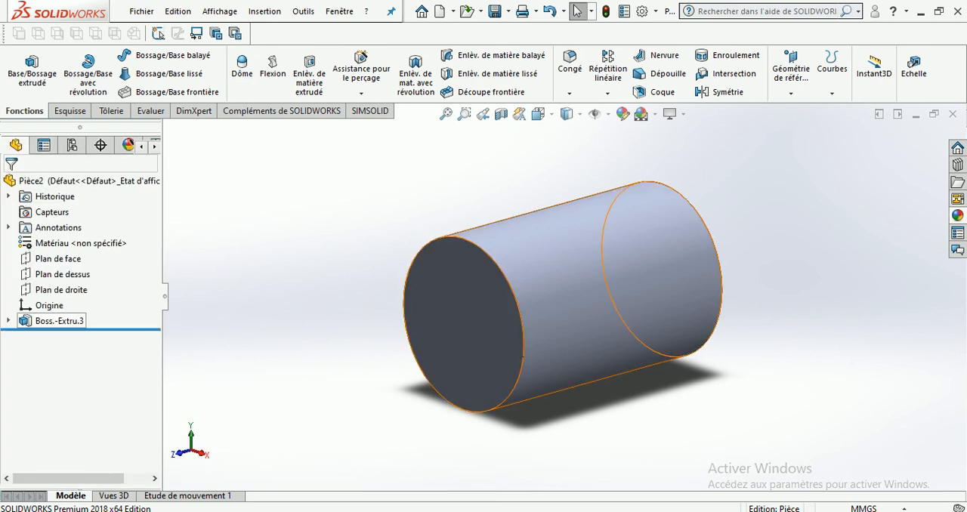
Delete the cylinder extrusion and its circle sketch from the part, and display the sketch tools
left_click(59, 321)
key("Delete")
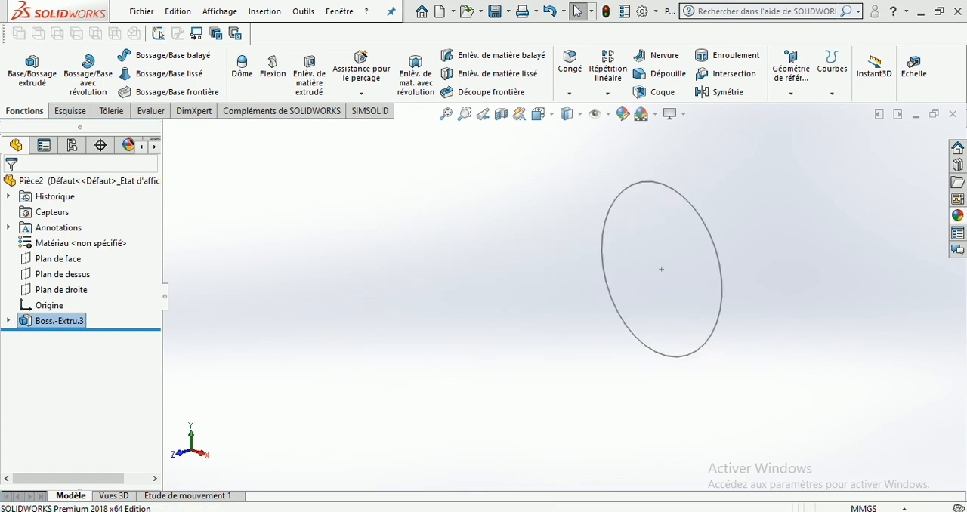
left_click(59, 323)
key("Delete")
key("Return")
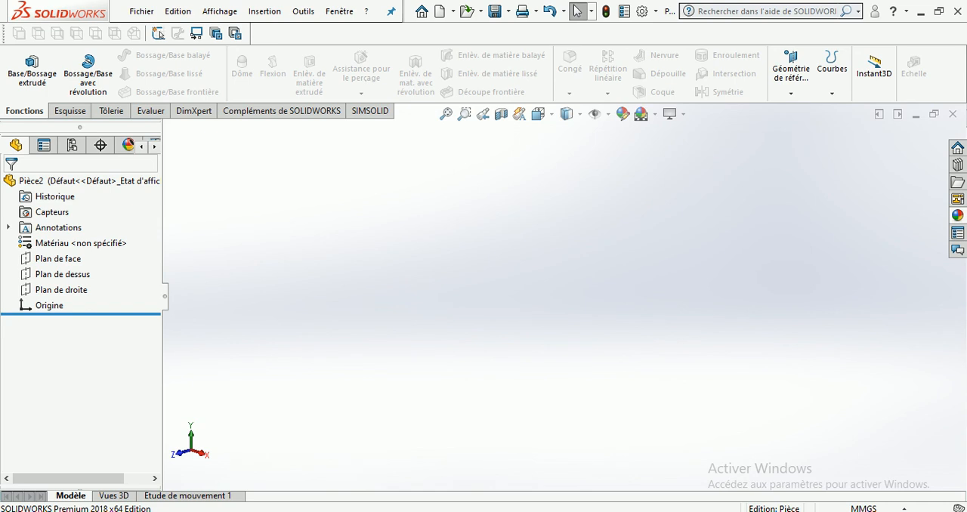
left_click(69, 111)
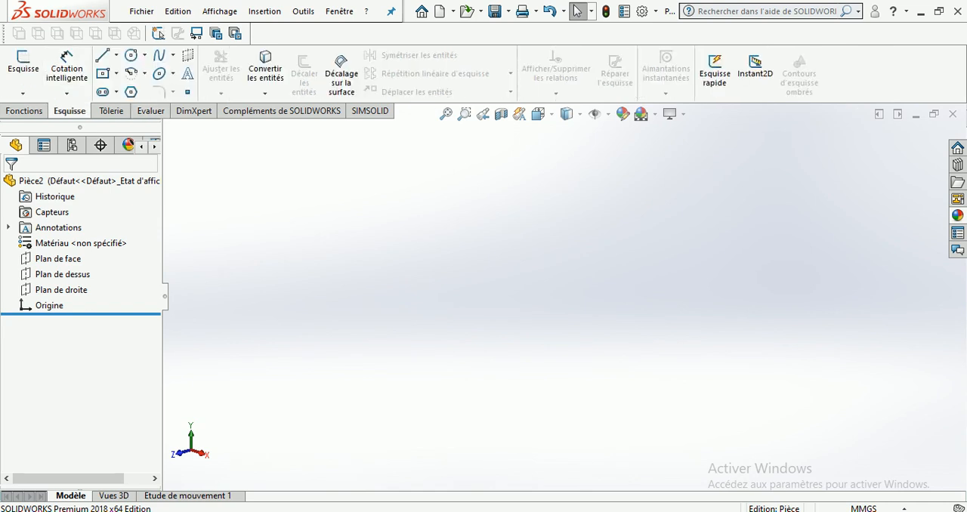